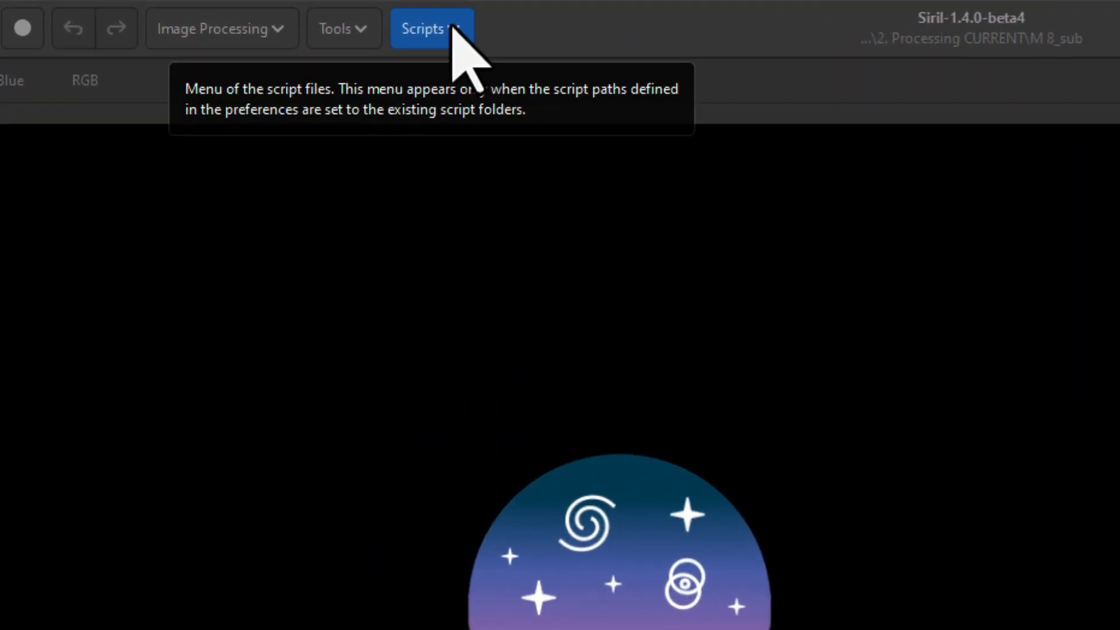
Look through the online script repository list to check that the GraXpert-AI, CosmicClarity and Seestar_Preprocessing scripts are selected, leaving the selection unchanged
{"action": "left_click", "coordinate": [308, 12]}
{"action": "mouse_move", "coordinate": [465, 80]}
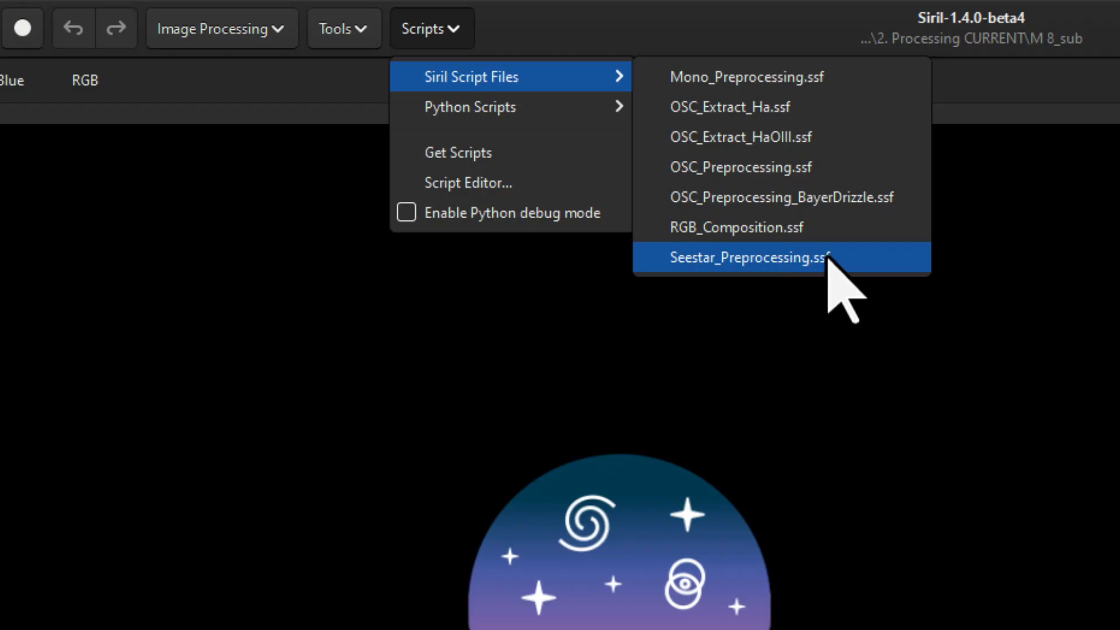
{"action": "left_click", "coordinate": [435, 152]}
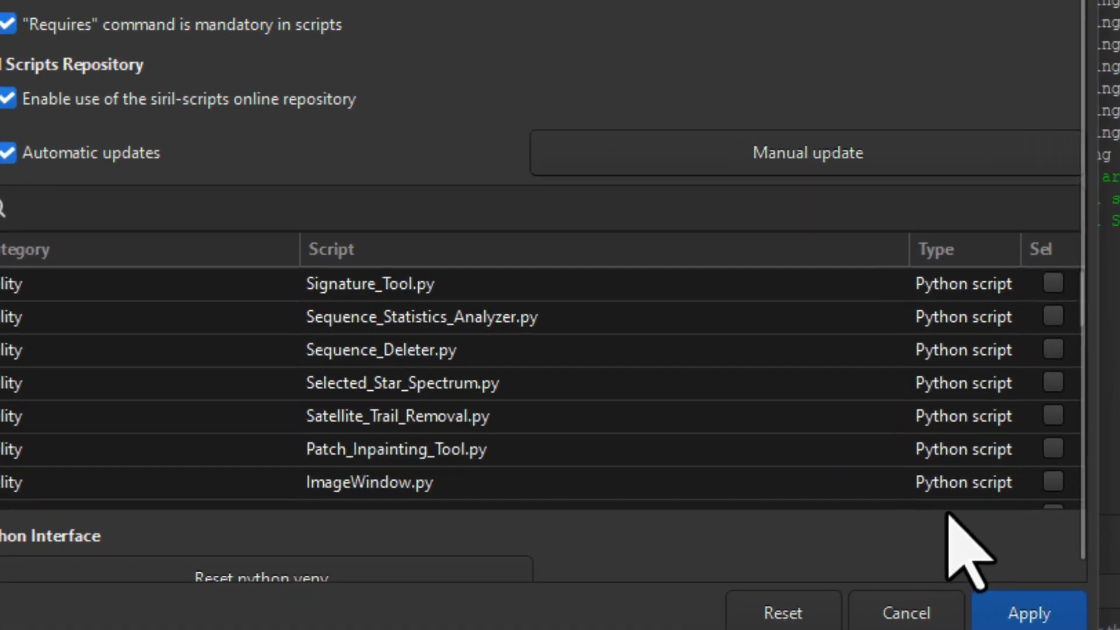
{"action": "scroll", "coordinate": [944, 432], "scroll_direction": "down", "scroll_amount": 6}
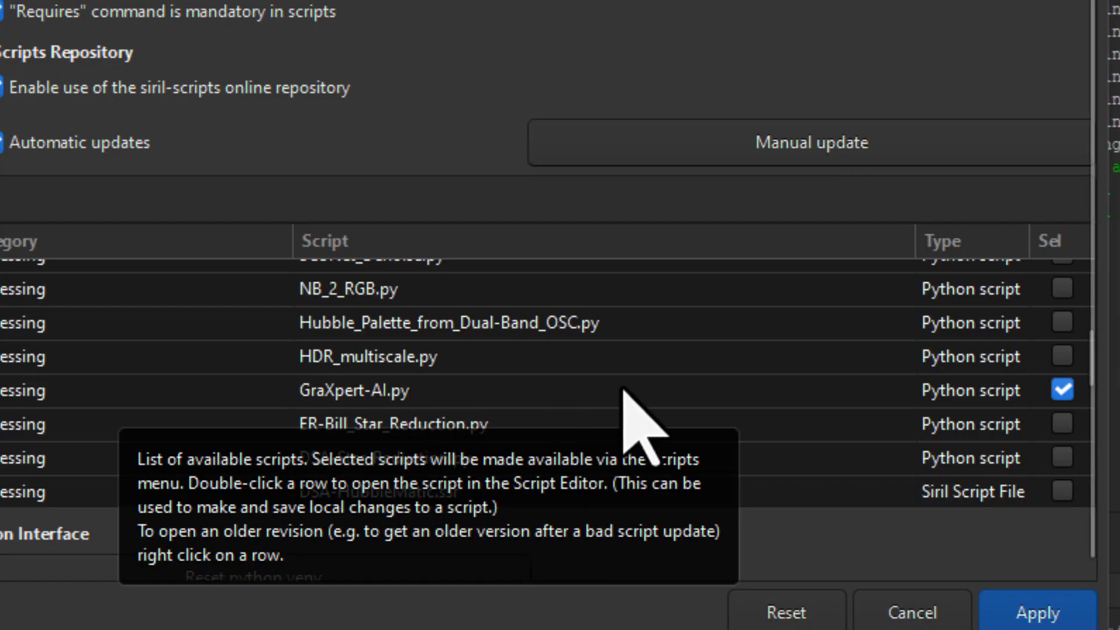
{"action": "scroll", "coordinate": [637, 401], "scroll_direction": "down", "scroll_amount": 3}
{"action": "scroll", "coordinate": [500, 462], "scroll_direction": "down", "scroll_amount": 1}
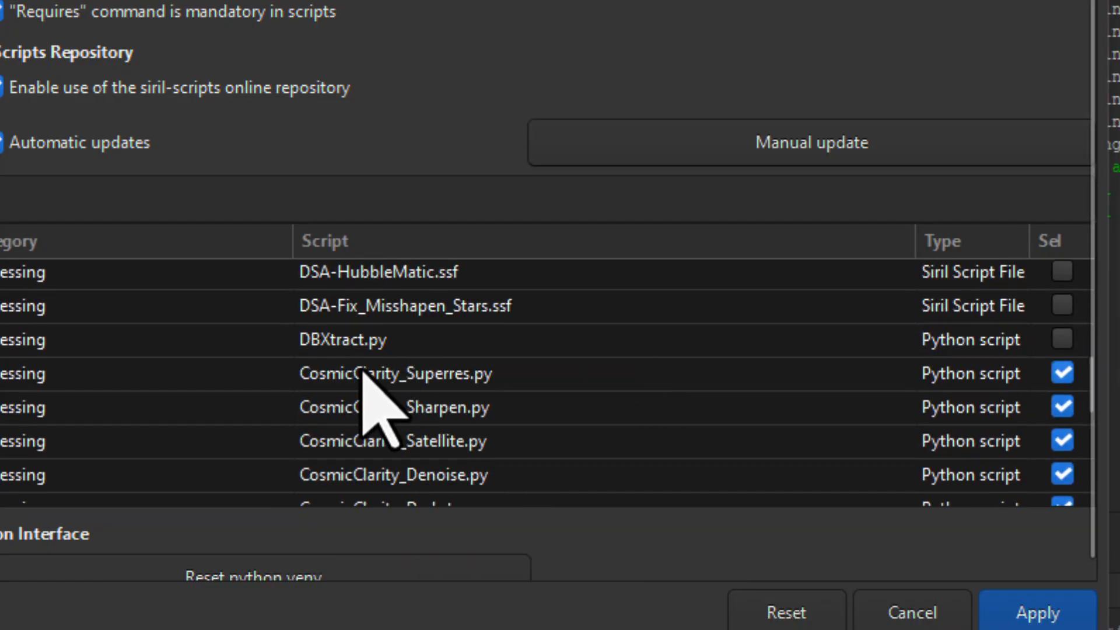
{"action": "scroll", "coordinate": [715, 402], "scroll_direction": "down", "scroll_amount": 1}
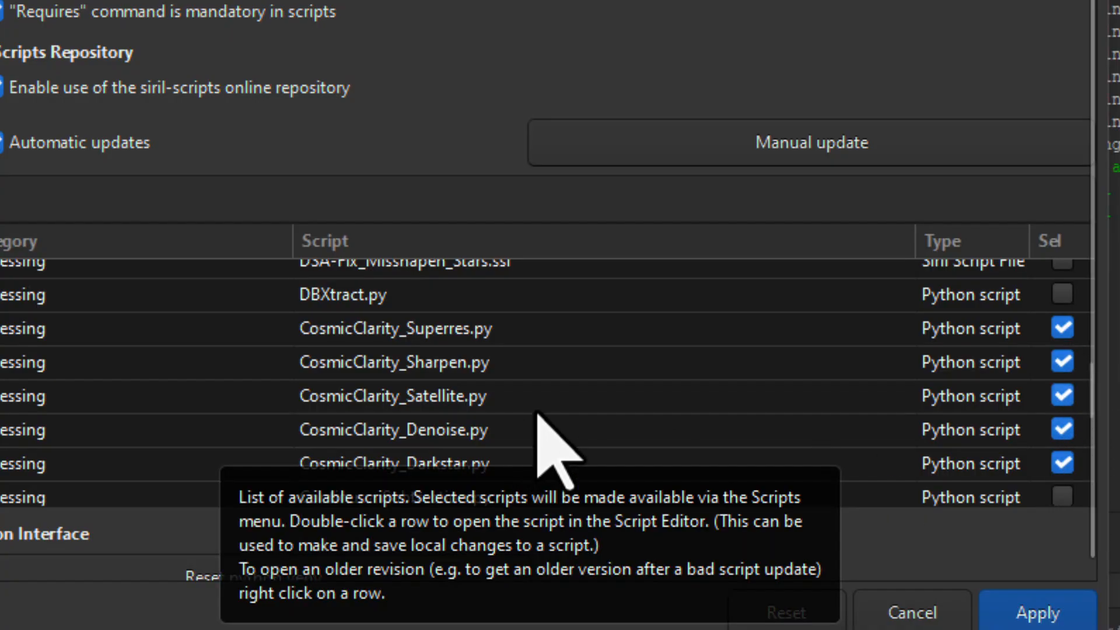
{"action": "scroll", "coordinate": [551, 397], "scroll_direction": "down", "scroll_amount": 1}
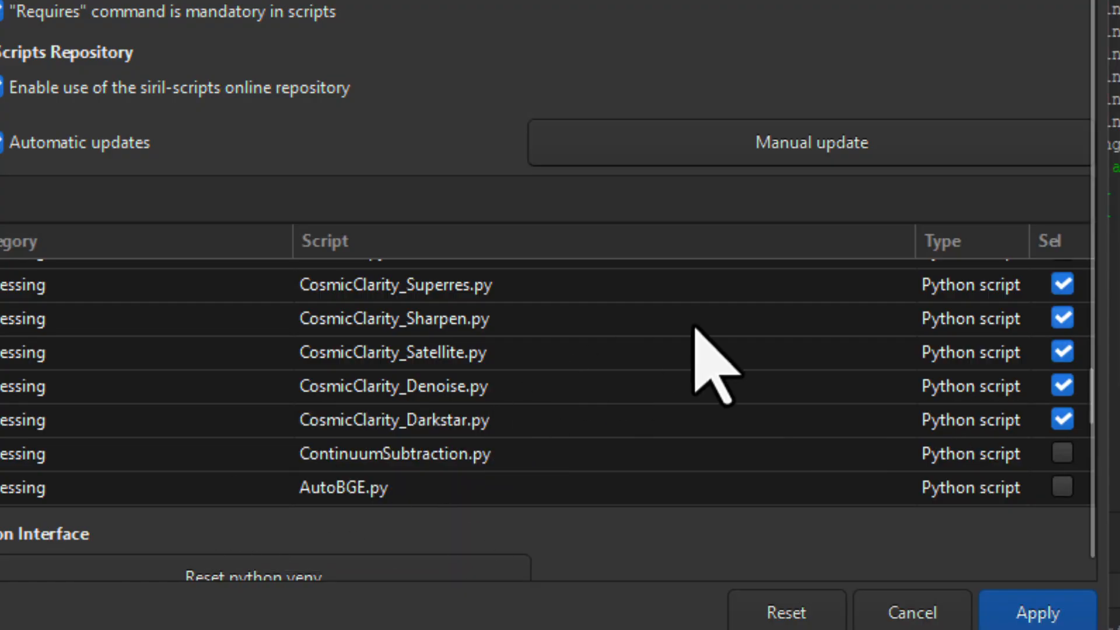
{"action": "scroll", "coordinate": [694, 326], "scroll_direction": "down", "scroll_amount": 2}
{"action": "scroll", "coordinate": [694, 327], "scroll_direction": "down", "scroll_amount": 1}
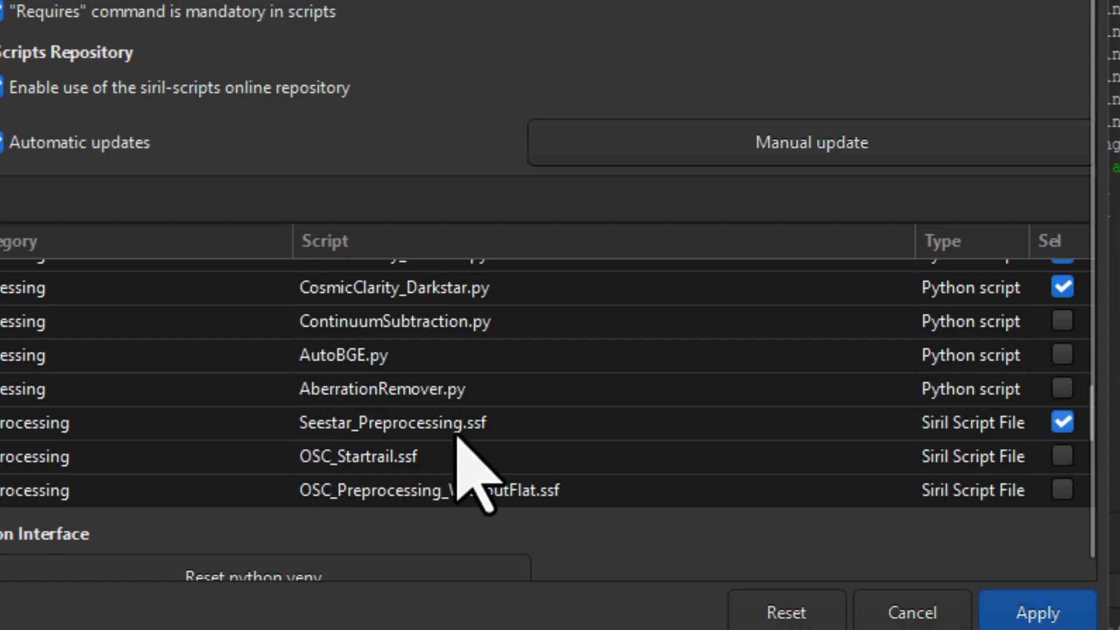
{"action": "scroll", "coordinate": [846, 423], "scroll_direction": "down", "scroll_amount": 5}
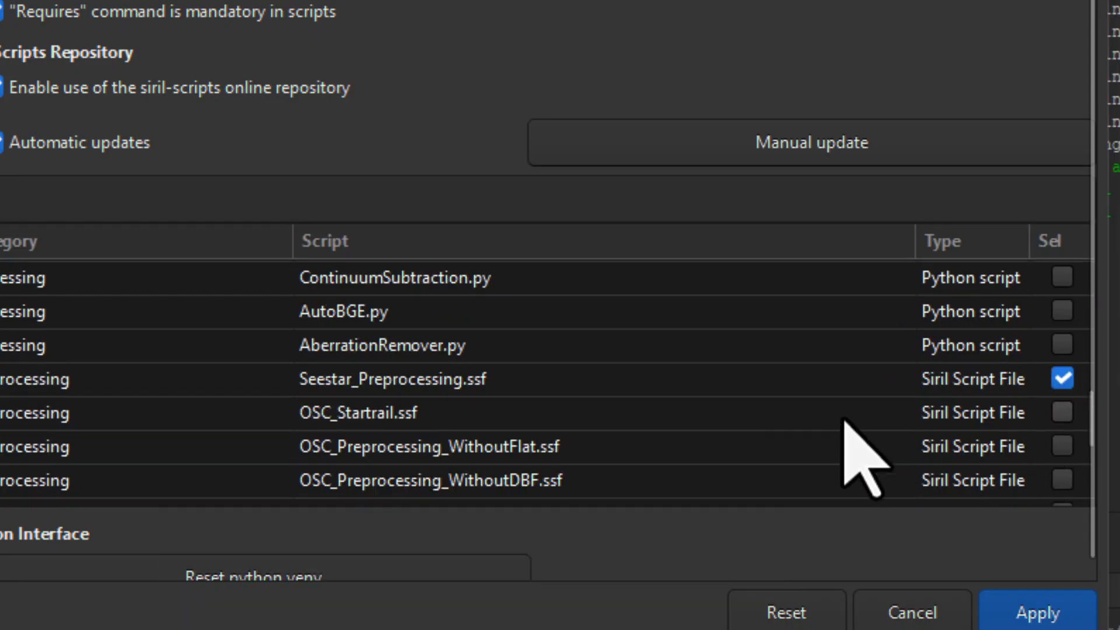
{"action": "left_click", "coordinate": [929, 611]}
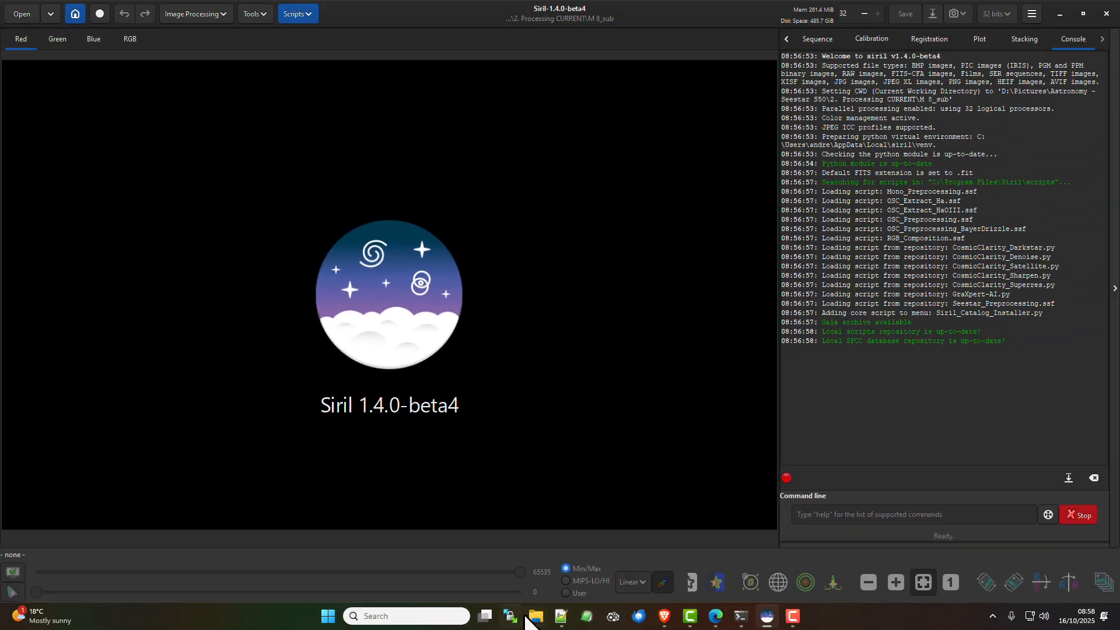
Switch to File Explorer and check the contents of the M 8_sub folder and its Lights subfolder in 2. Processing CURRENT
{"action": "left_click", "coordinate": [534, 616]}
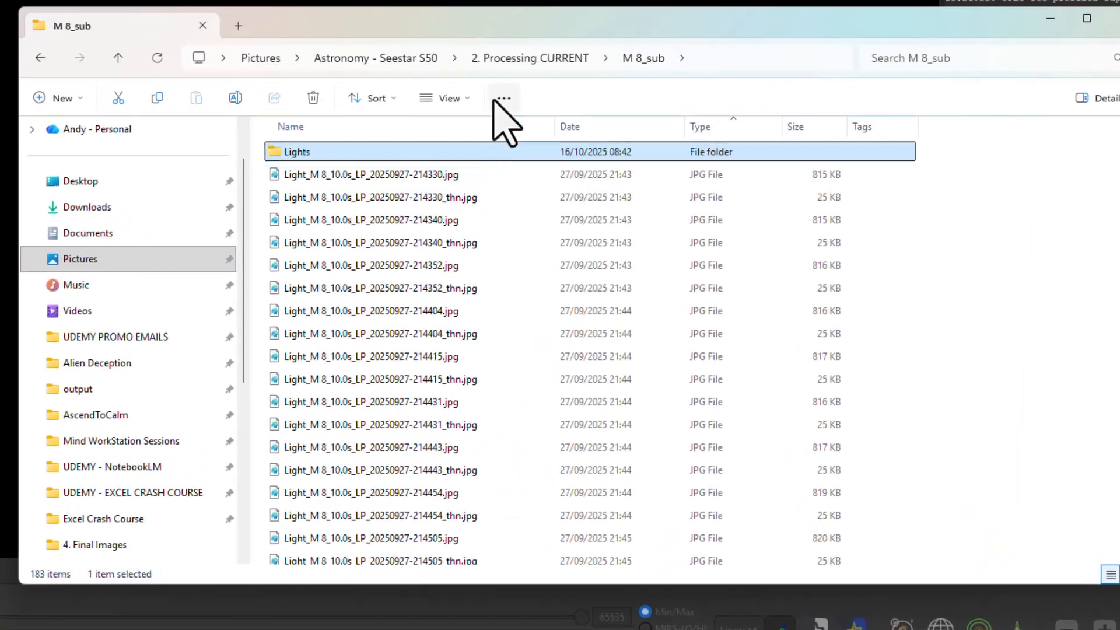
{"action": "left_click", "coordinate": [542, 58]}
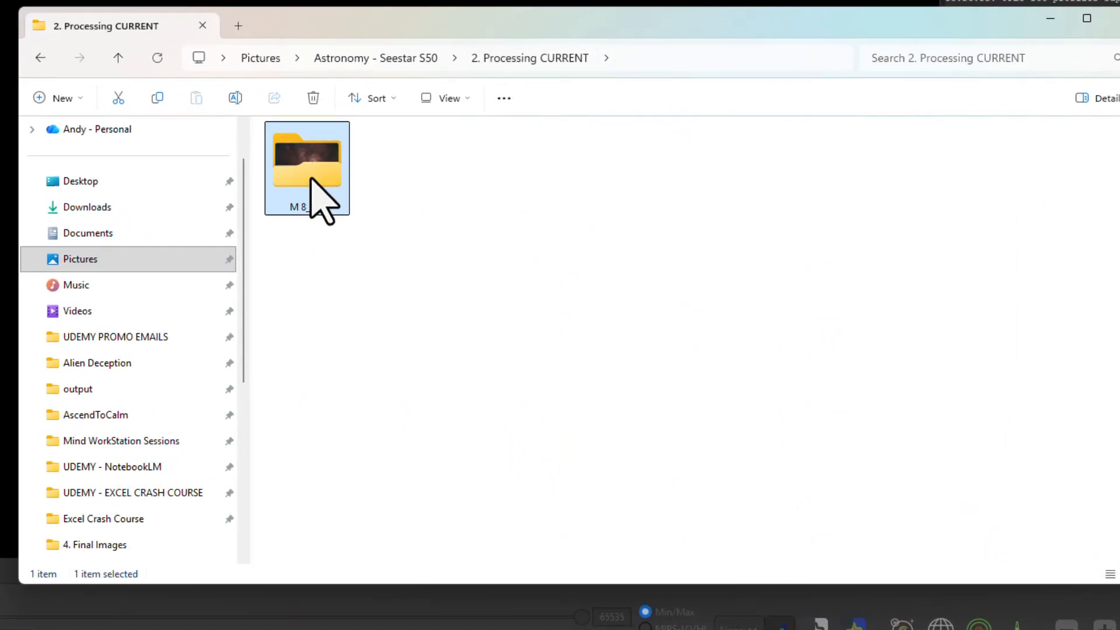
{"action": "double_click", "coordinate": [303, 176]}
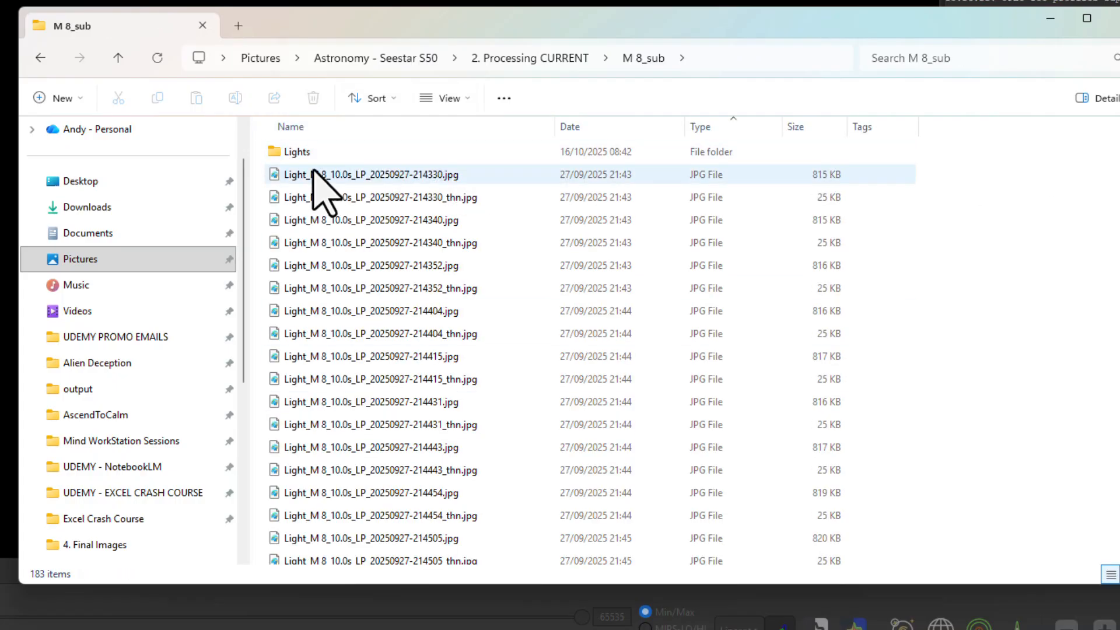
{"action": "double_click", "coordinate": [311, 153]}
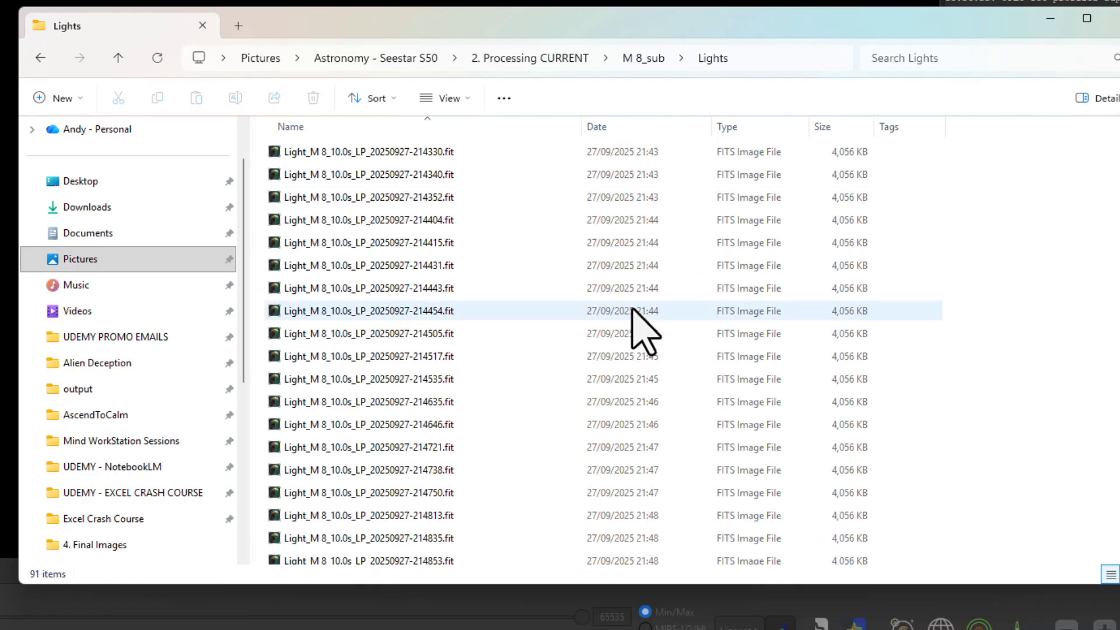
{"action": "left_click", "coordinate": [501, 469]}
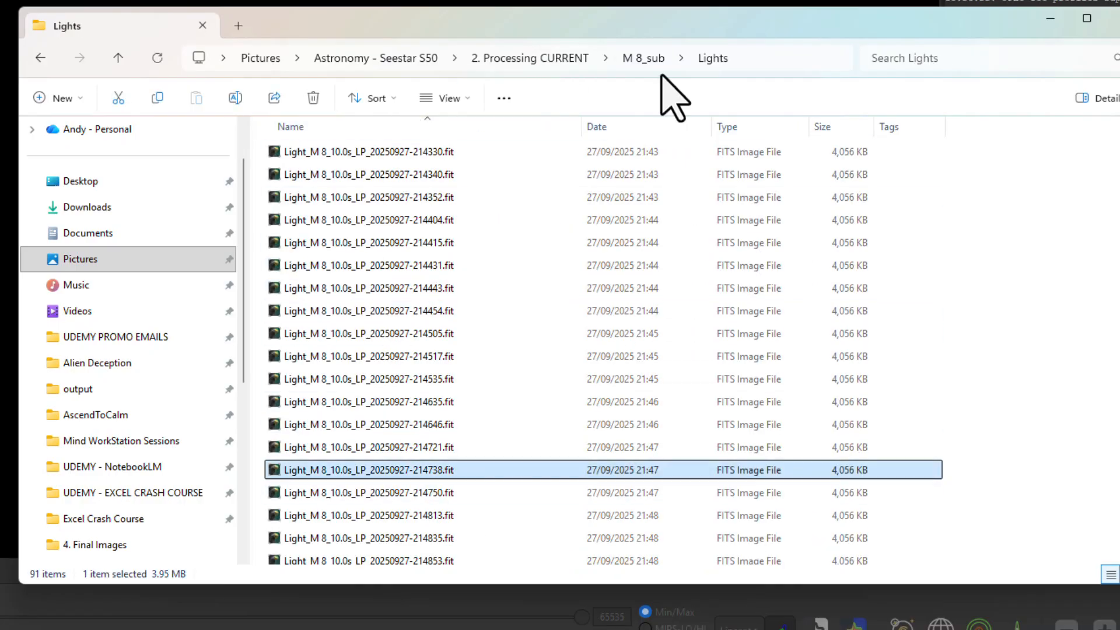
{"action": "left_click", "coordinate": [644, 58]}
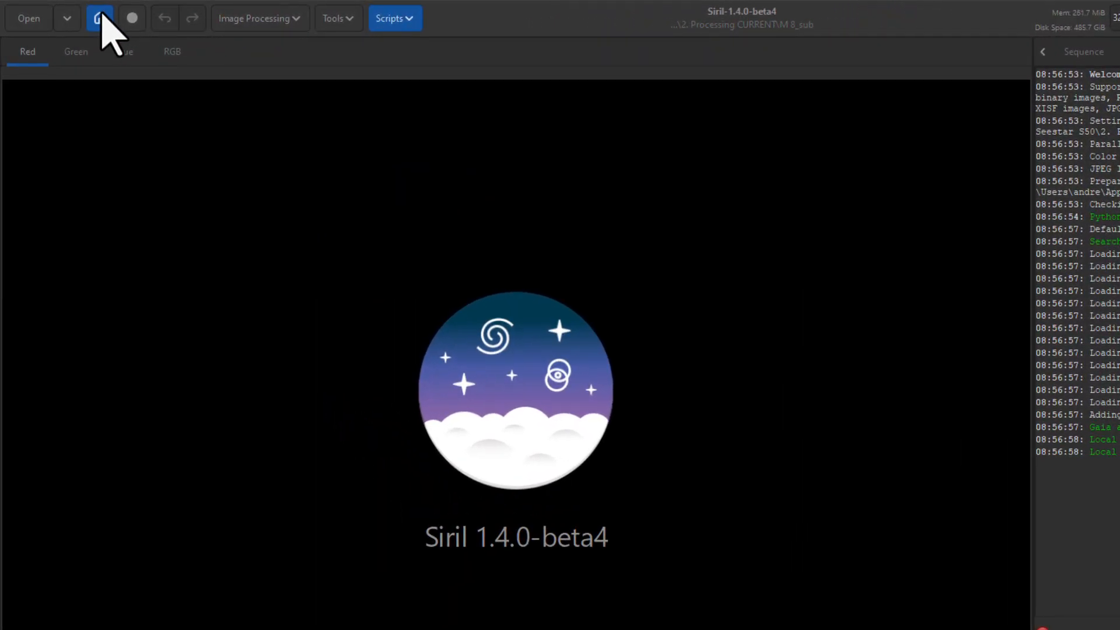
Set the working directory in Siril to the M 8_sub folder inside Astronomy - Seestar S50, 2. Processing CURRENT
{"action": "left_click", "coordinate": [100, 18]}
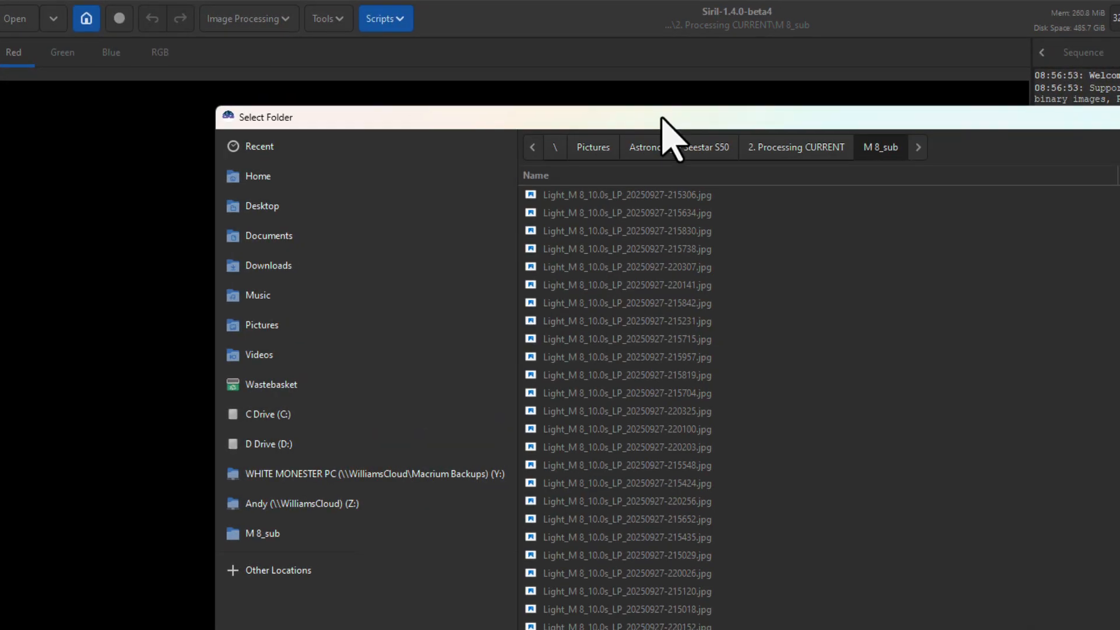
{"action": "left_click", "coordinate": [796, 145]}
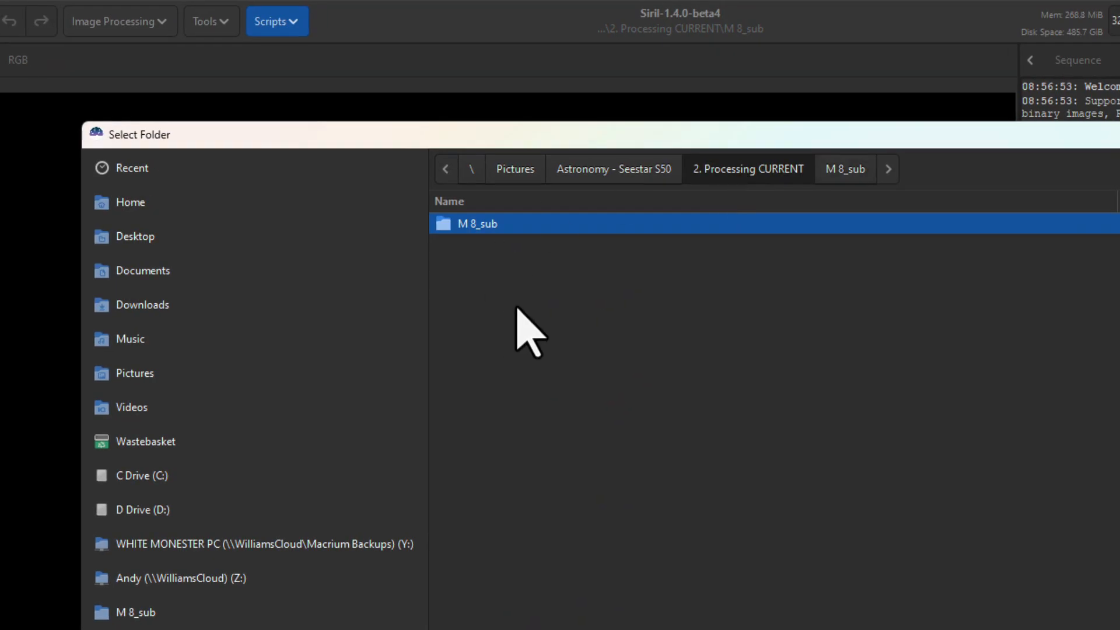
{"action": "double_click", "coordinate": [474, 225]}
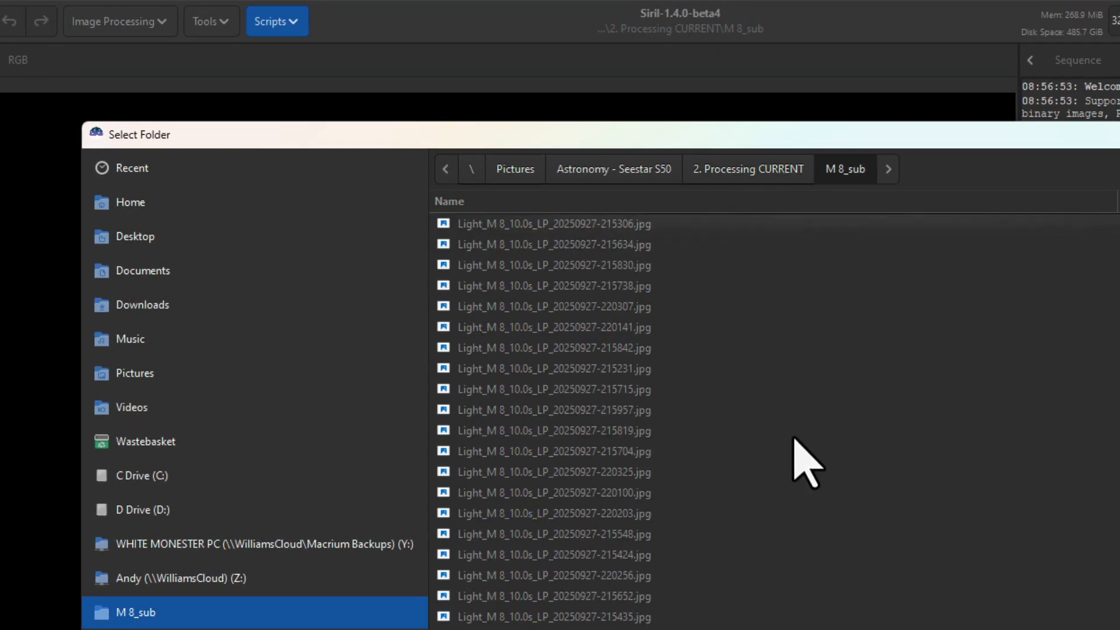
{"action": "scroll", "coordinate": [807, 464], "scroll_direction": "down", "scroll_amount": 5}
{"action": "scroll", "coordinate": [806, 464], "scroll_direction": "down", "scroll_amount": 5}
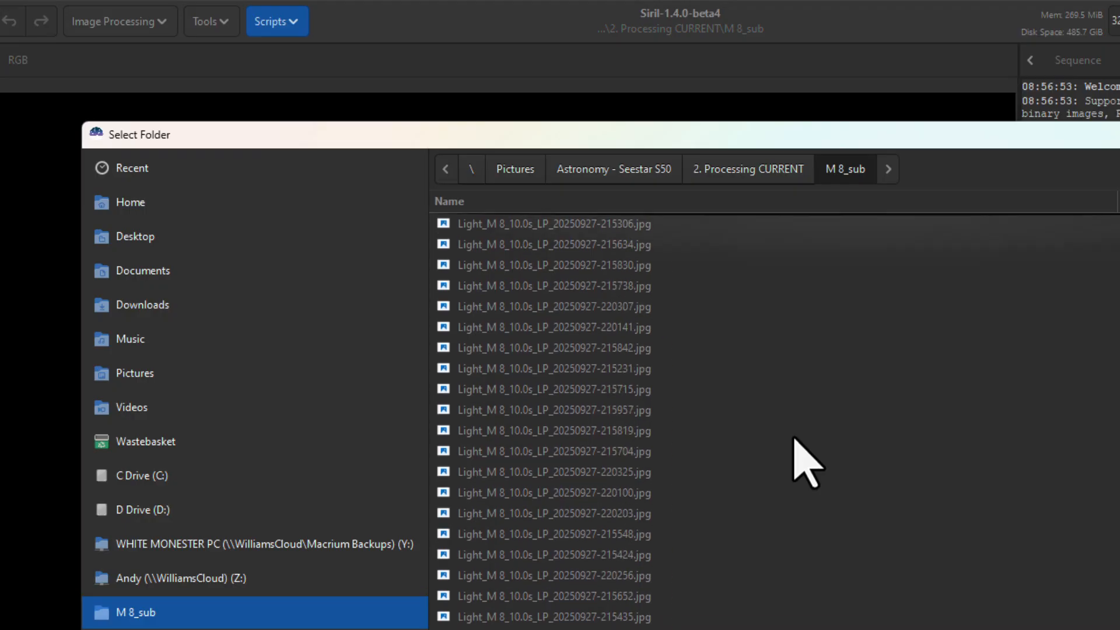
{"action": "left_click", "coordinate": [742, 166]}
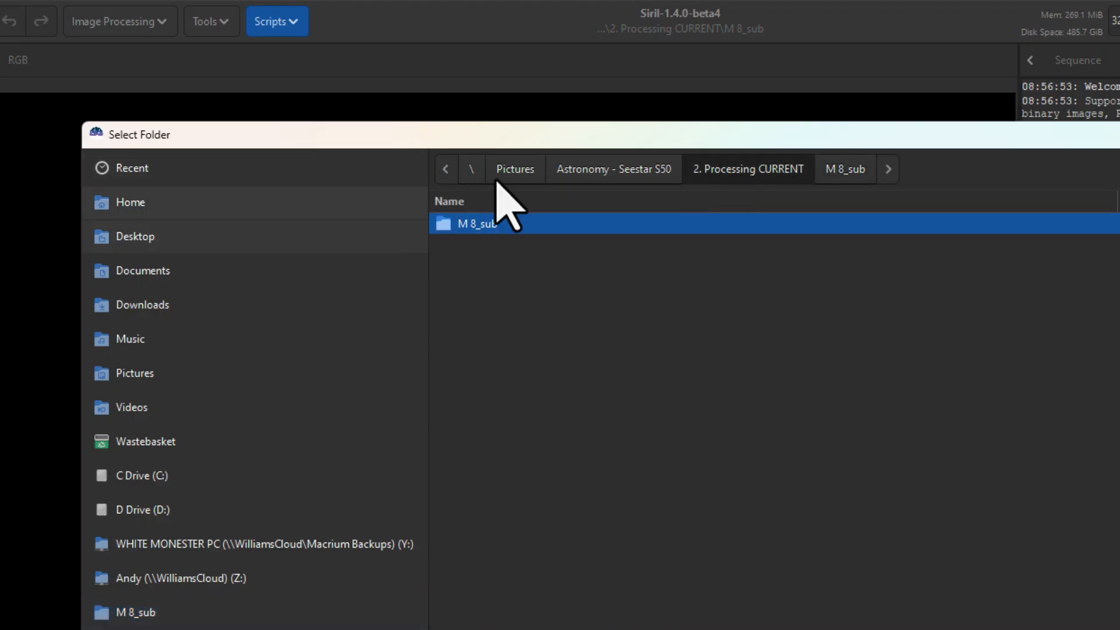
{"action": "left_click", "coordinate": [580, 170]}
{"action": "double_click", "coordinate": [513, 321]}
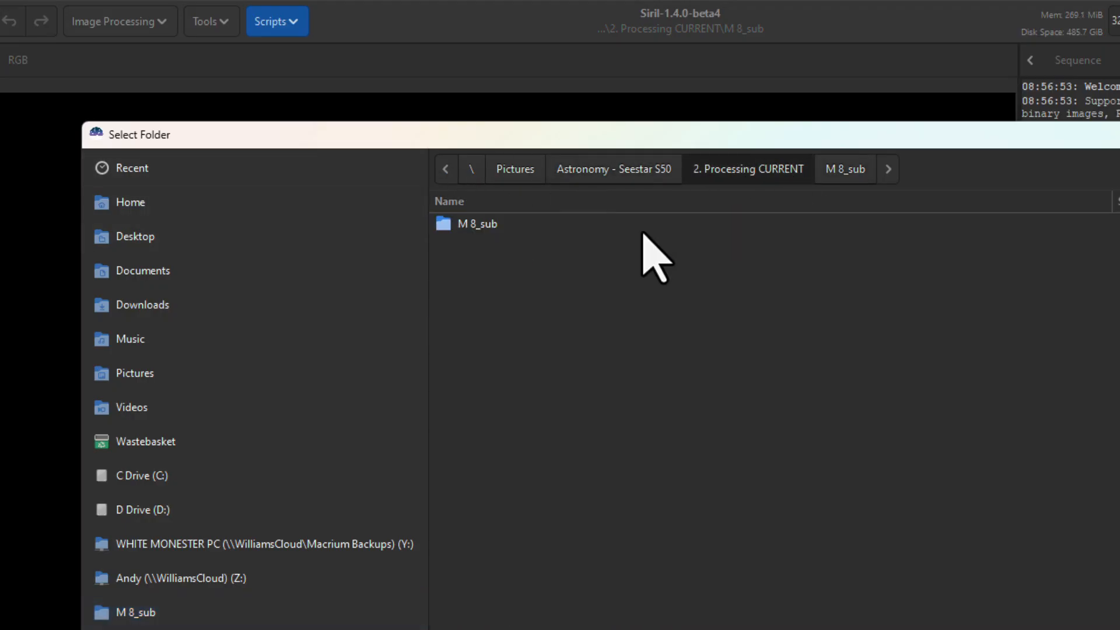
{"action": "double_click", "coordinate": [470, 225]}
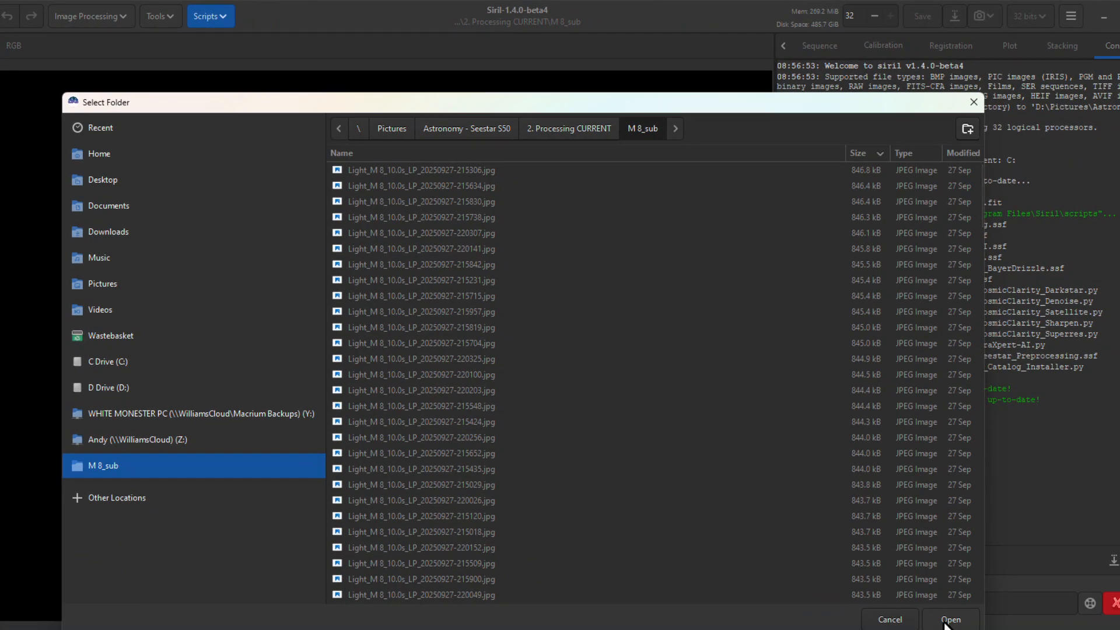
{"action": "left_click", "coordinate": [950, 619]}
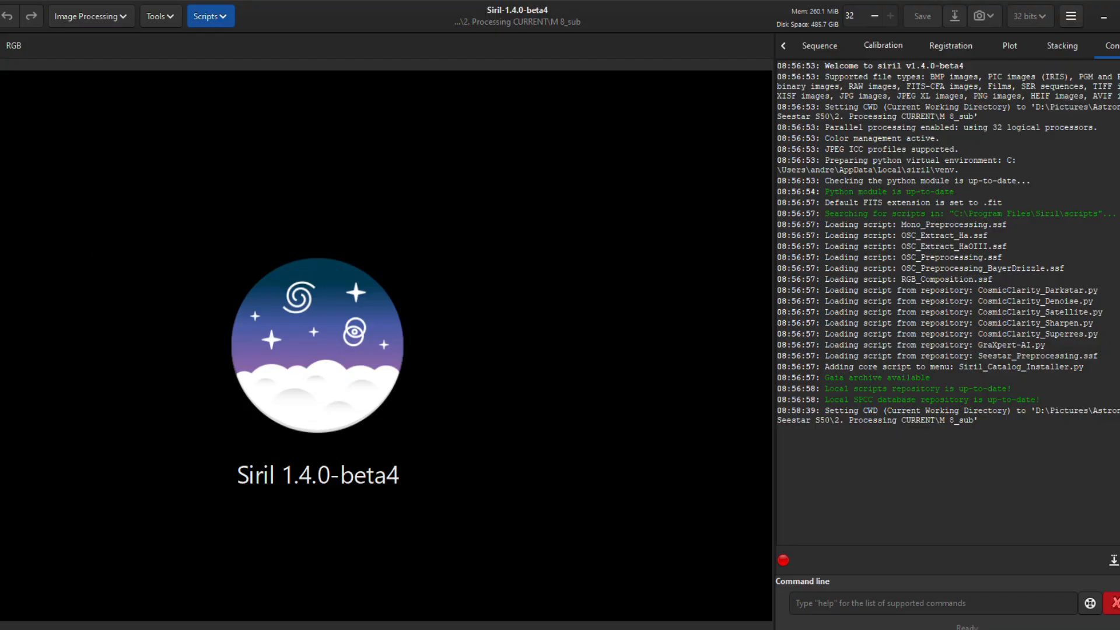
Run the Seestar_Preprocessing script to stack the light frames in the working directory
{"action": "left_click", "coordinate": [222, 16]}
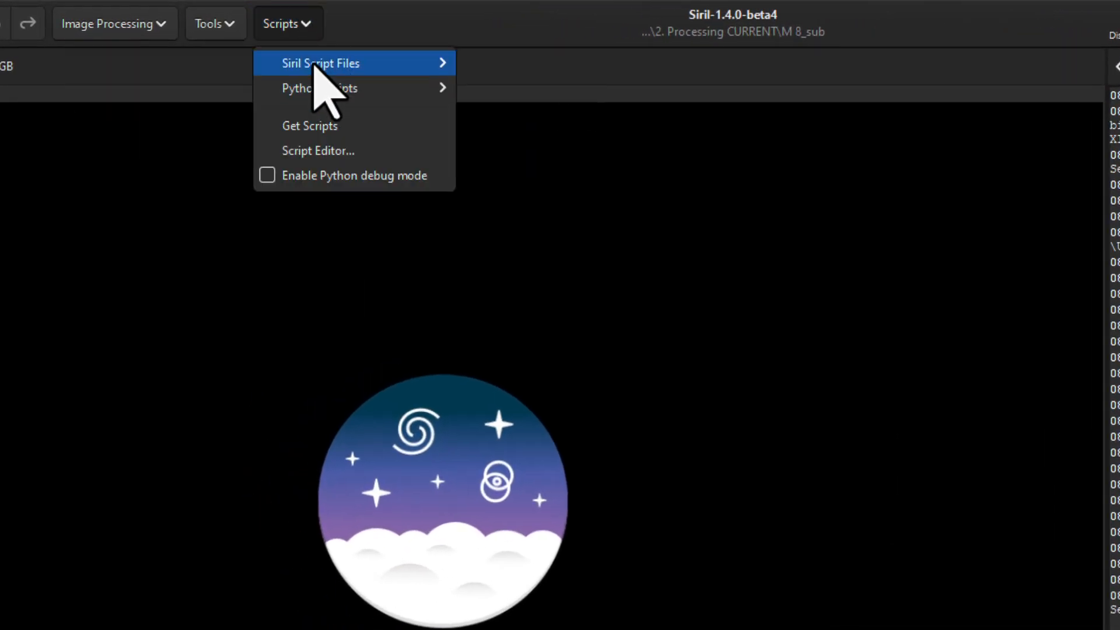
{"action": "mouse_move", "coordinate": [315, 65]}
{"action": "left_click", "coordinate": [605, 212]}
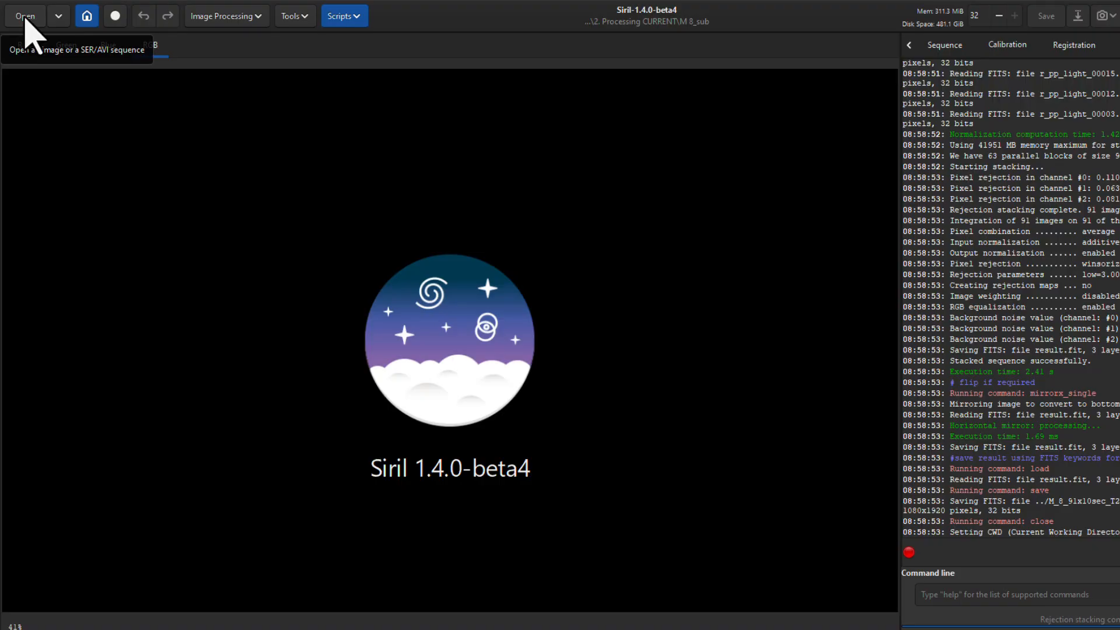
Open the stacked image M_8_91x10sec_T26degC_2025-09-27.fit from M 8_sub and set its display mode to AutoStretch
{"action": "left_click", "coordinate": [25, 16]}
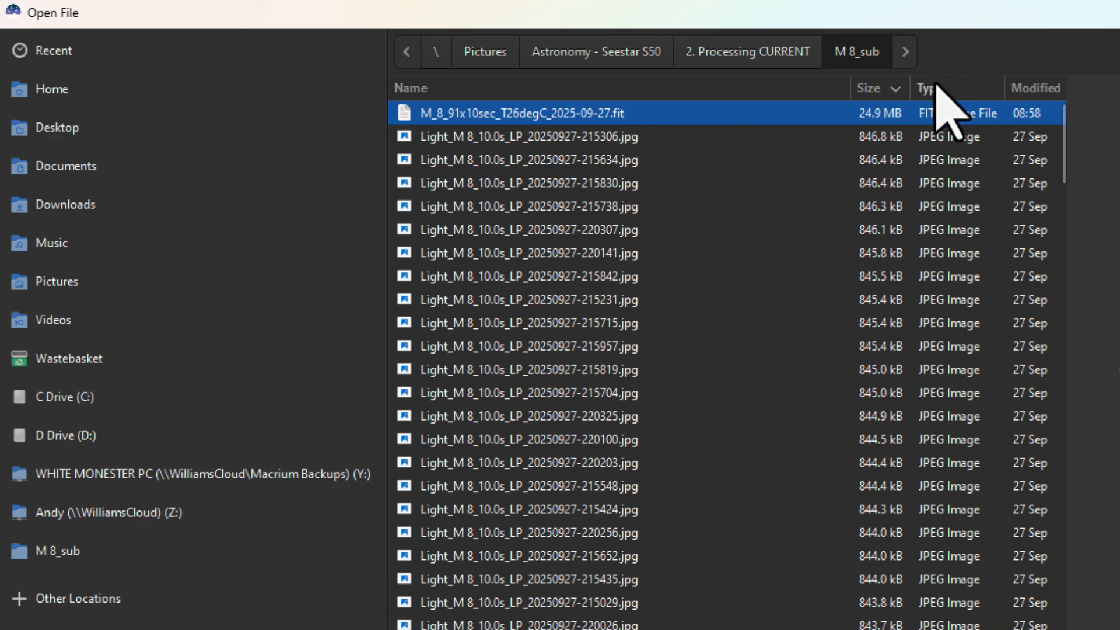
{"action": "left_click", "coordinate": [960, 88]}
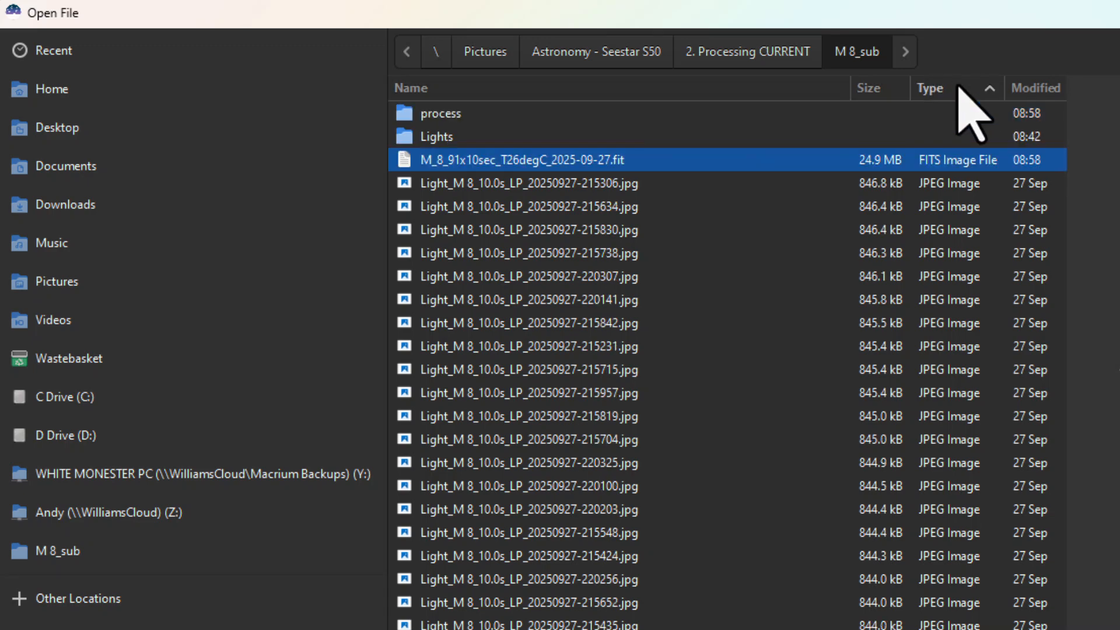
{"action": "left_click", "coordinate": [951, 87]}
{"action": "left_click", "coordinate": [950, 88]}
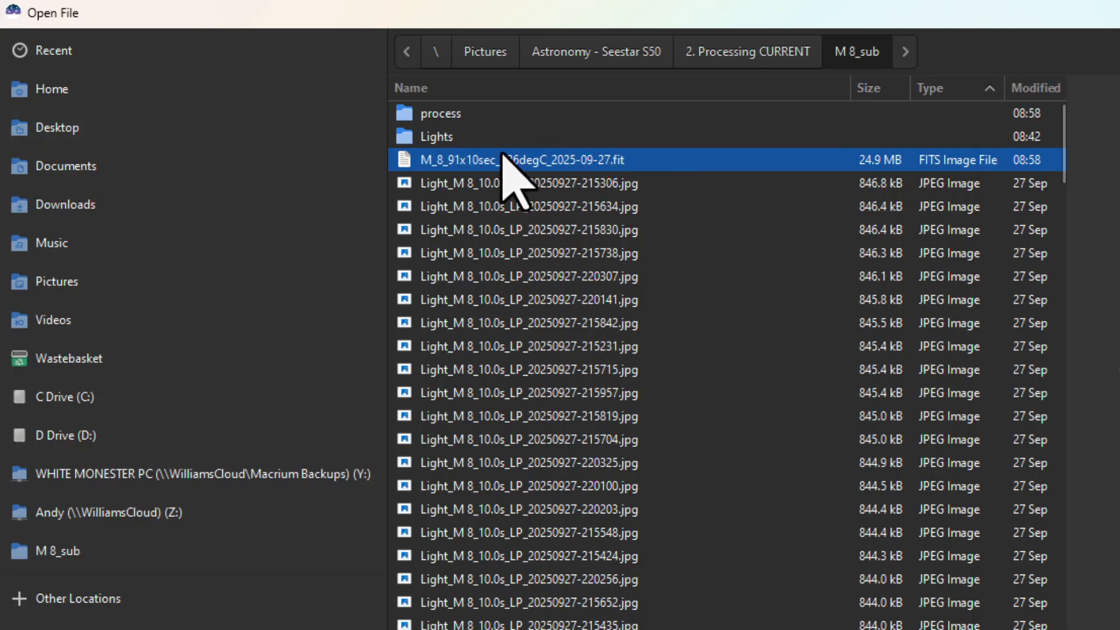
{"action": "left_click", "coordinate": [436, 139]}
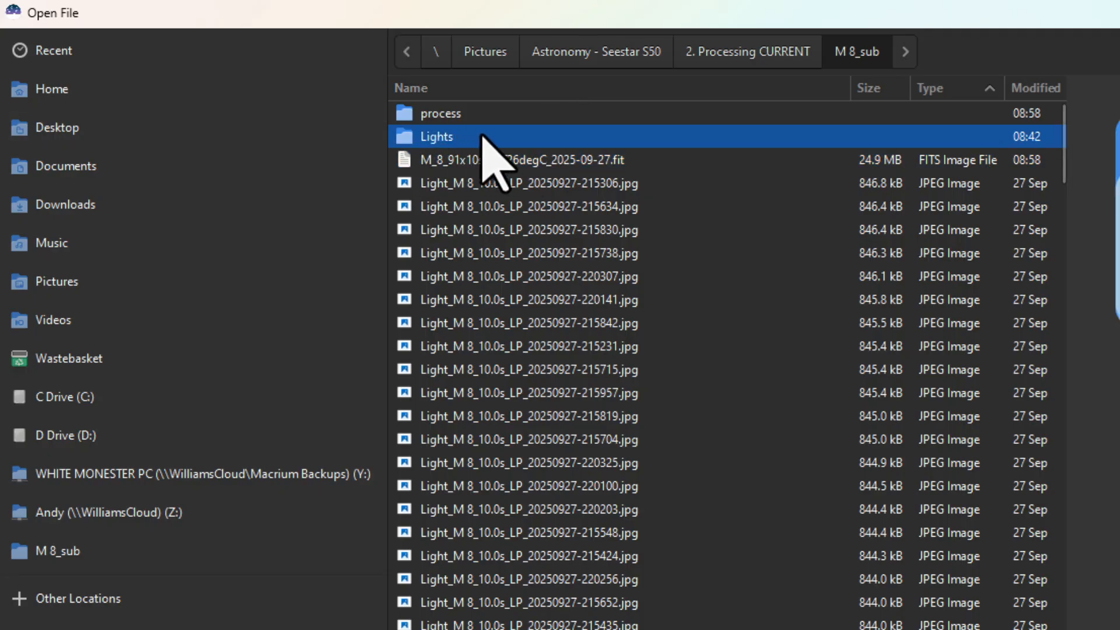
{"action": "left_click", "coordinate": [465, 161]}
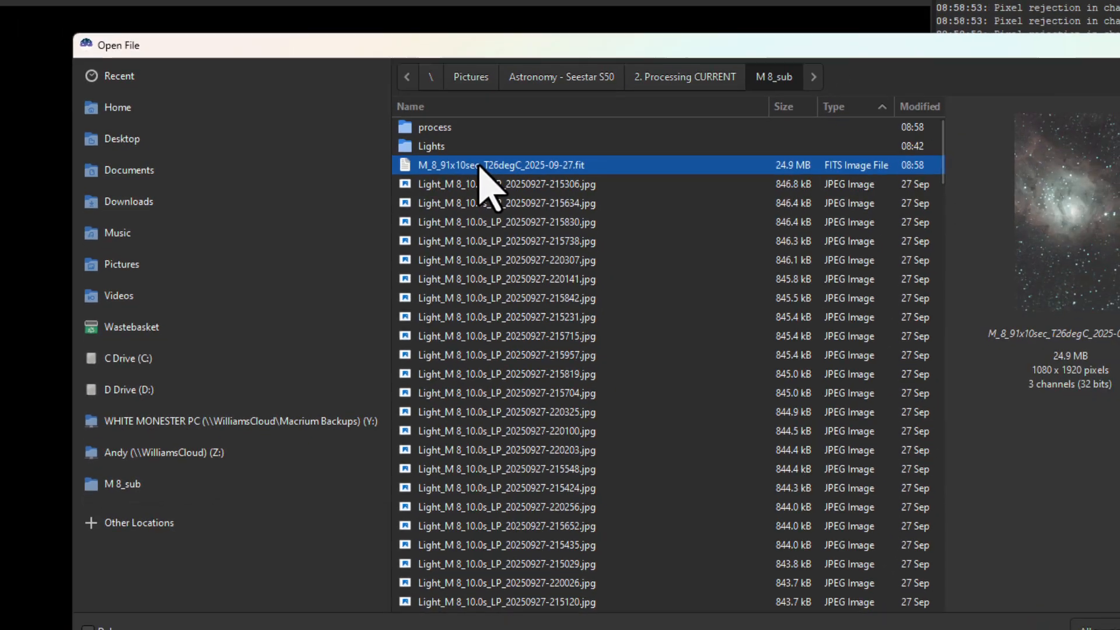
{"action": "double_click", "coordinate": [496, 160]}
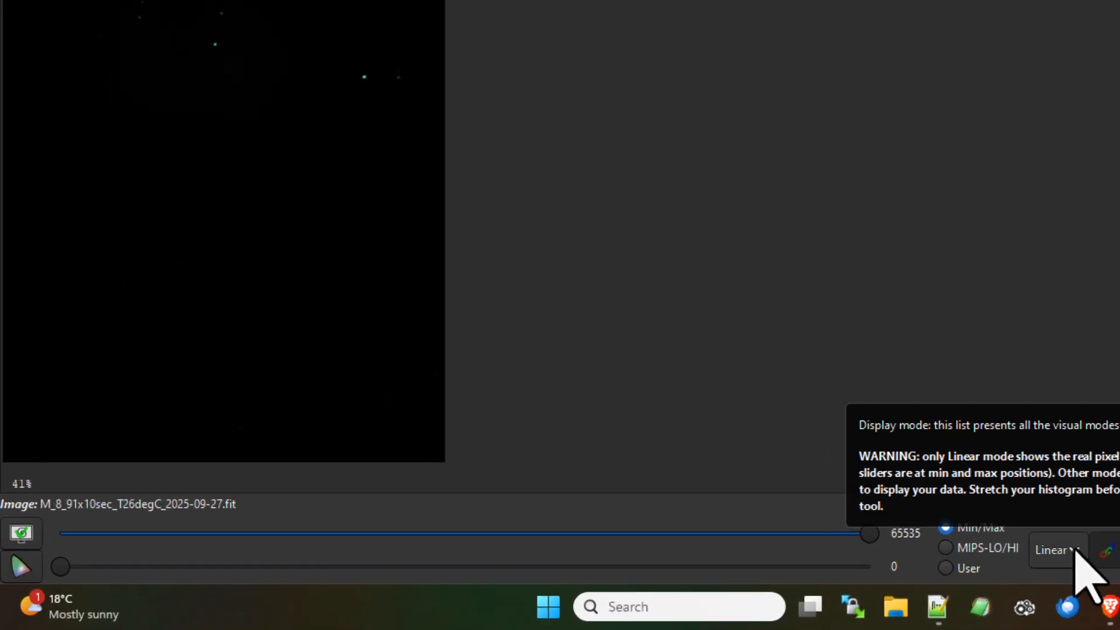
{"action": "left_click", "coordinate": [1075, 550]}
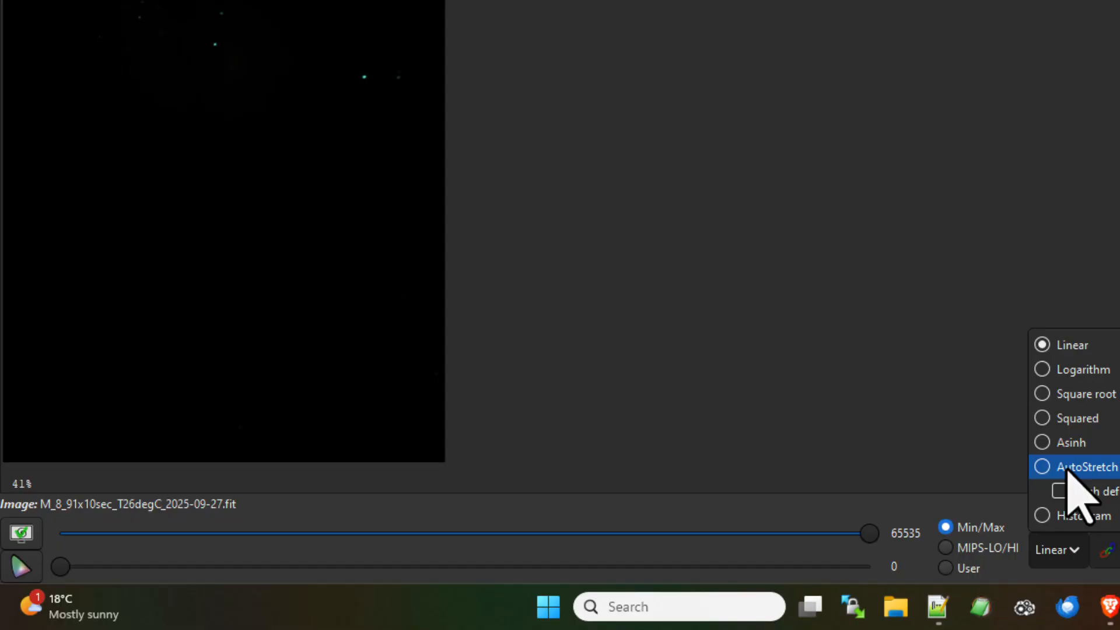
{"action": "left_click", "coordinate": [1082, 467]}
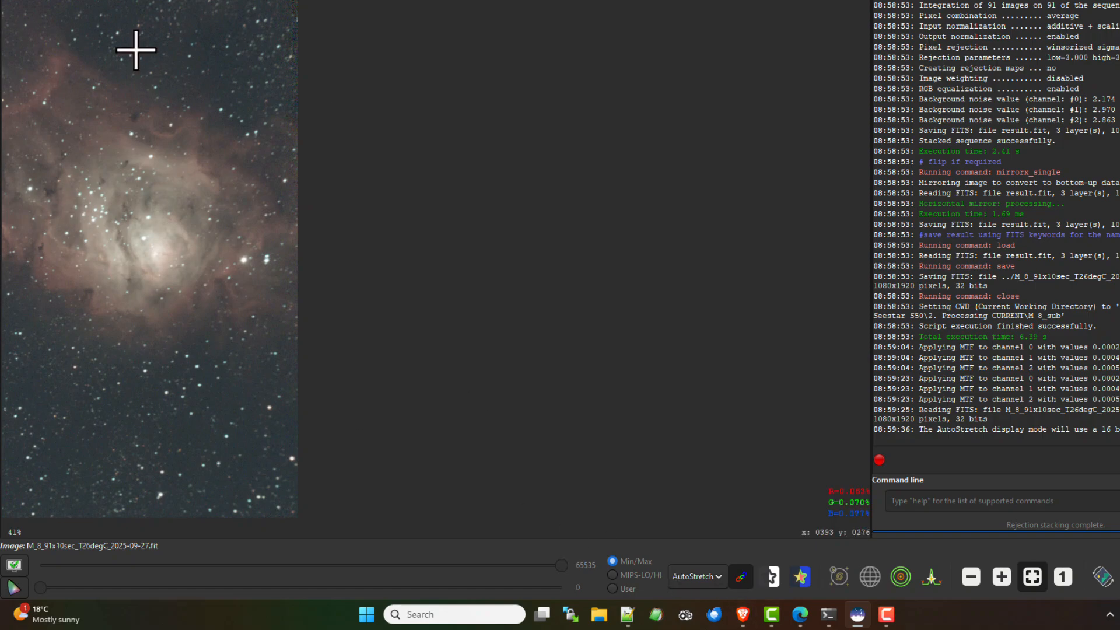
Remove green noise from the stacked image with the Average Neutral protection method and lightness preserved
{"action": "left_click", "coordinate": [237, 16]}
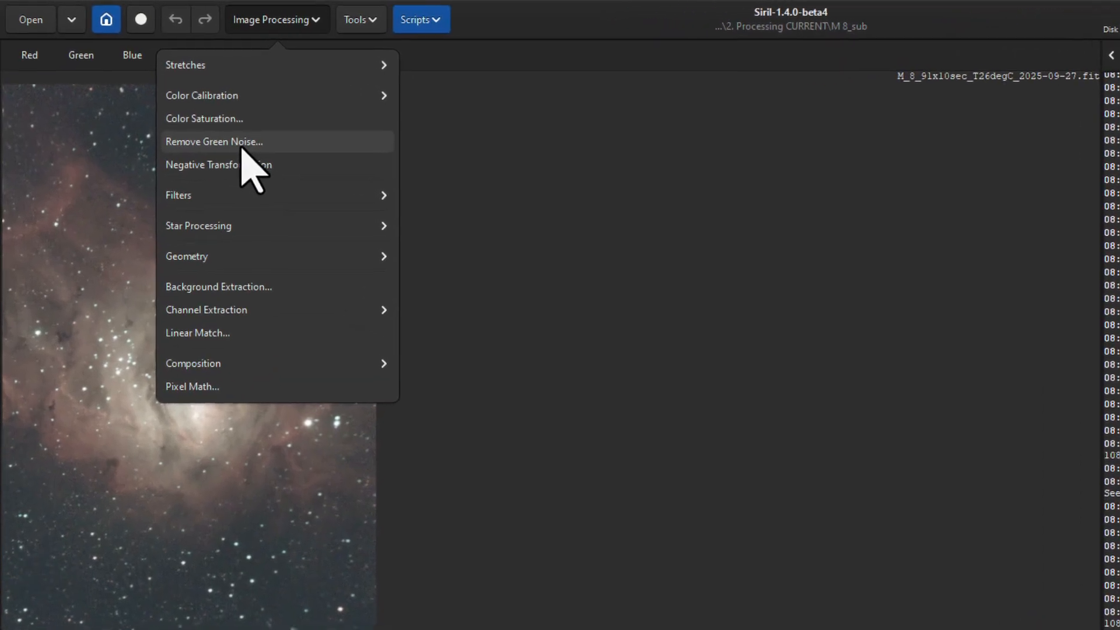
{"action": "left_click", "coordinate": [198, 112]}
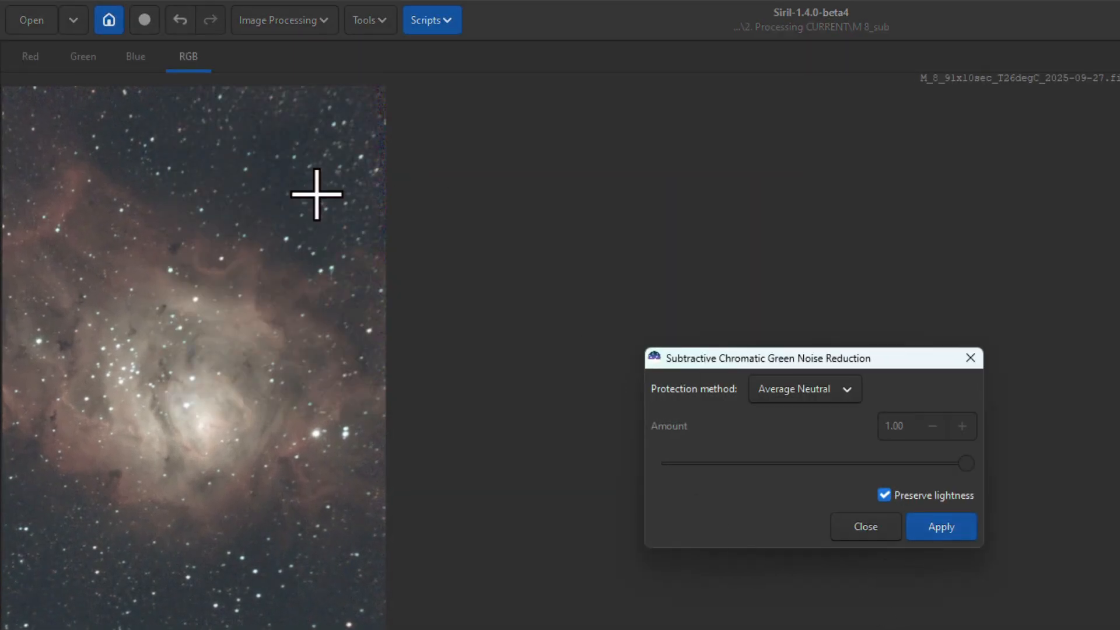
{"action": "left_click", "coordinate": [852, 529]}
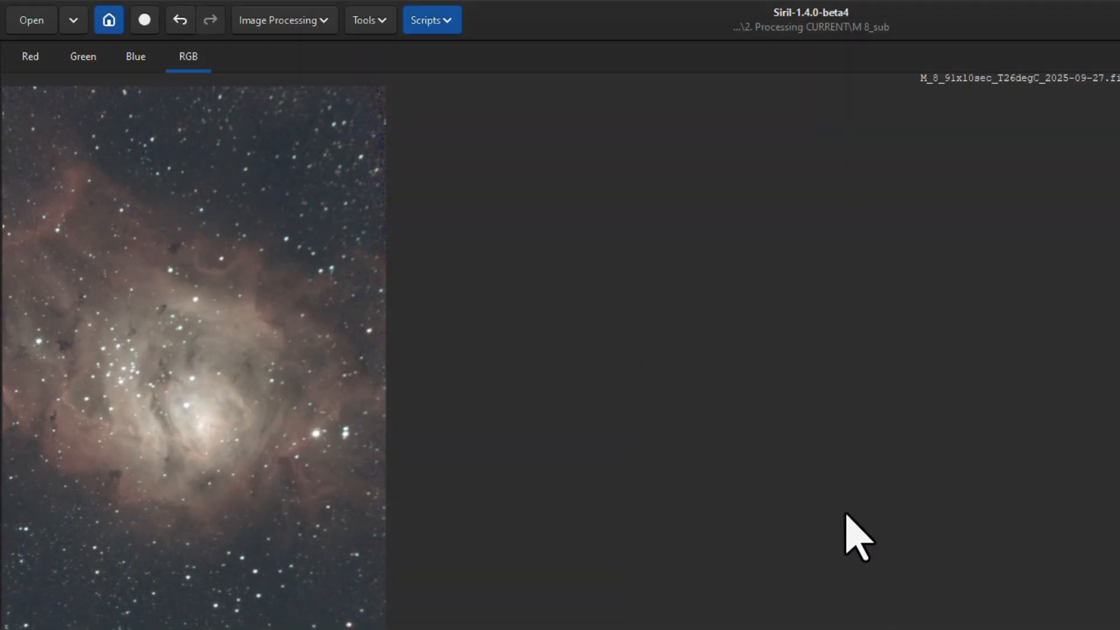
Run the GraXpert-AI script to extract the background with 0.50 smoothing and subtraction correction, and denoise the image with model 3.0.2 at strength 0.50
{"action": "left_click", "coordinate": [322, 23]}
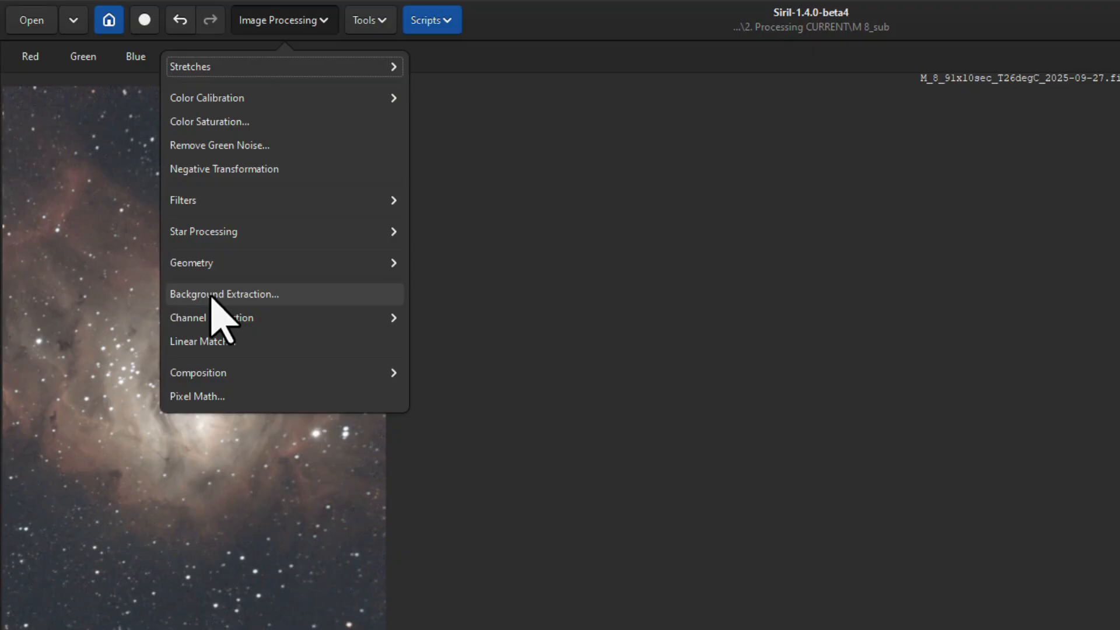
{"action": "left_click", "coordinate": [580, 9]}
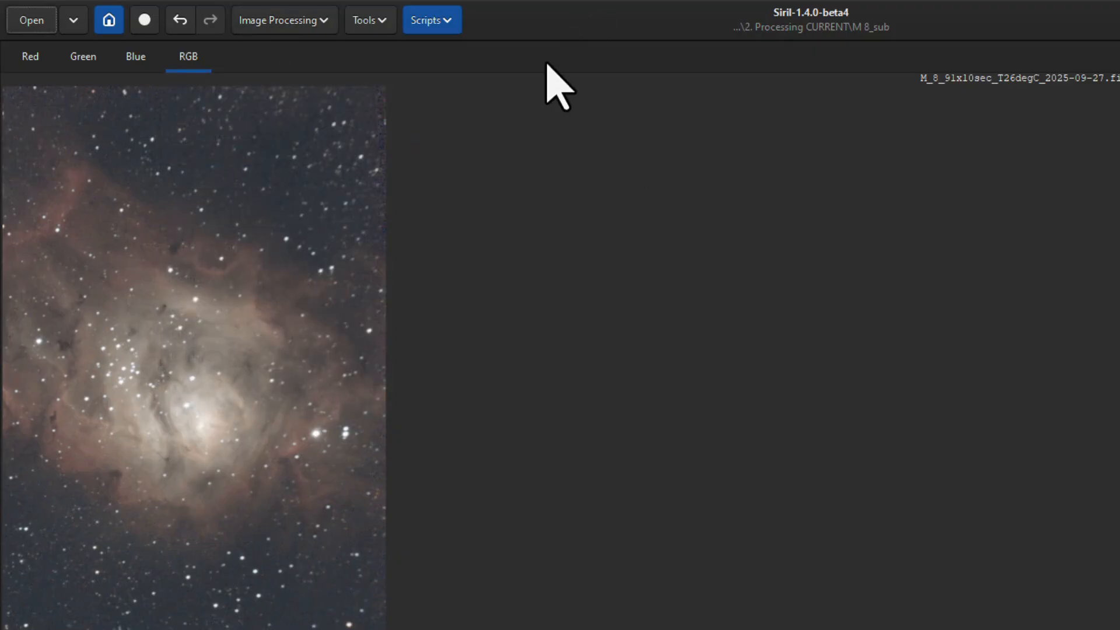
{"action": "left_click", "coordinate": [446, 22]}
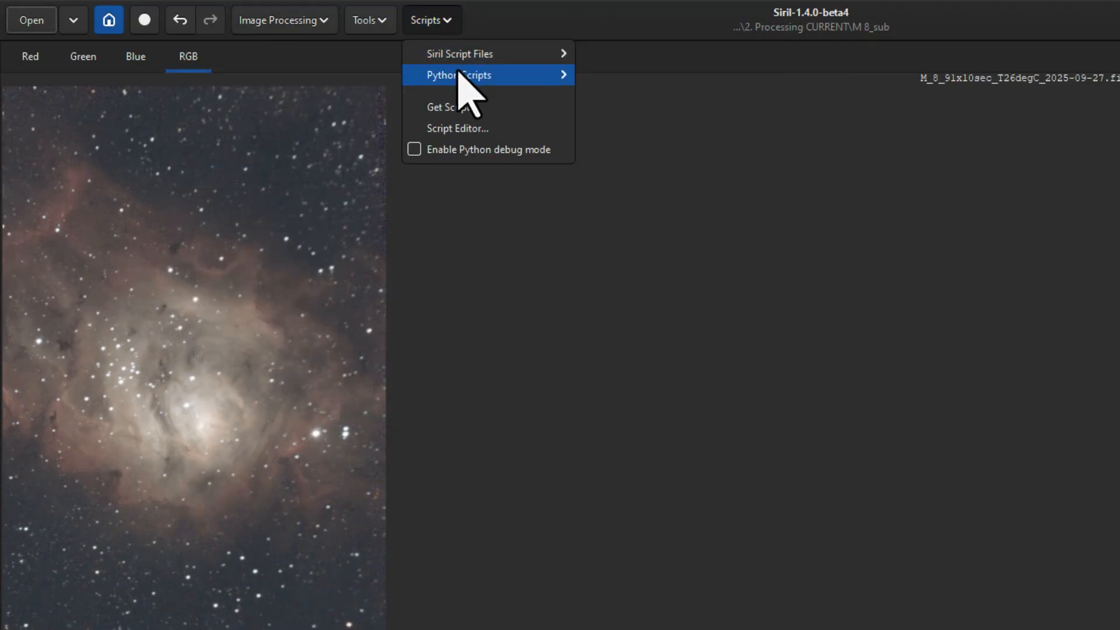
{"action": "mouse_move", "coordinate": [656, 76]}
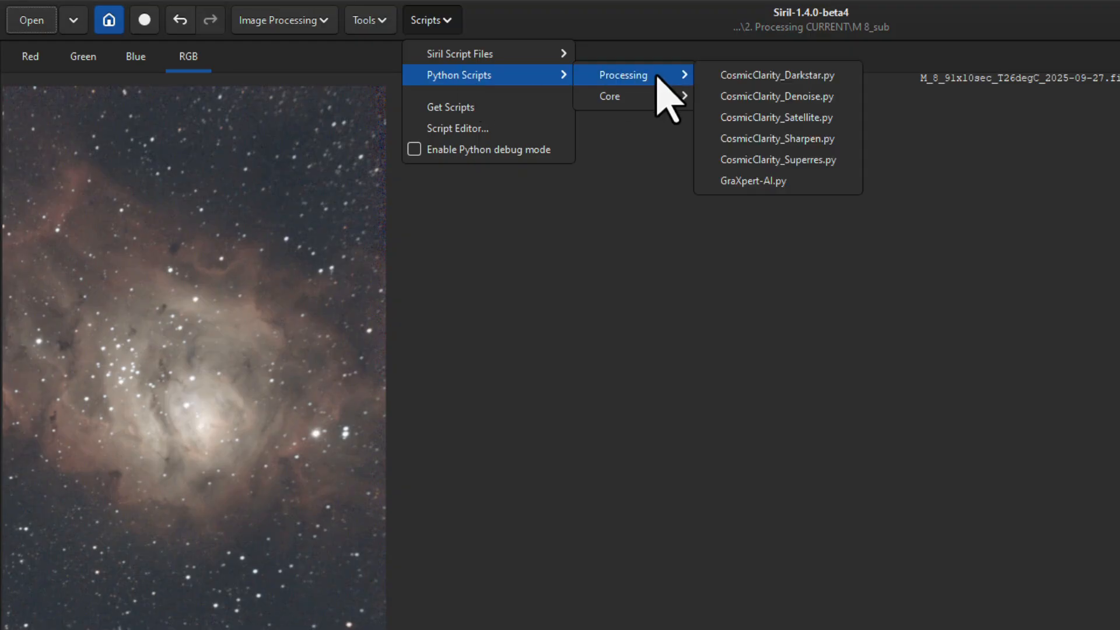
{"action": "left_click", "coordinate": [806, 186]}
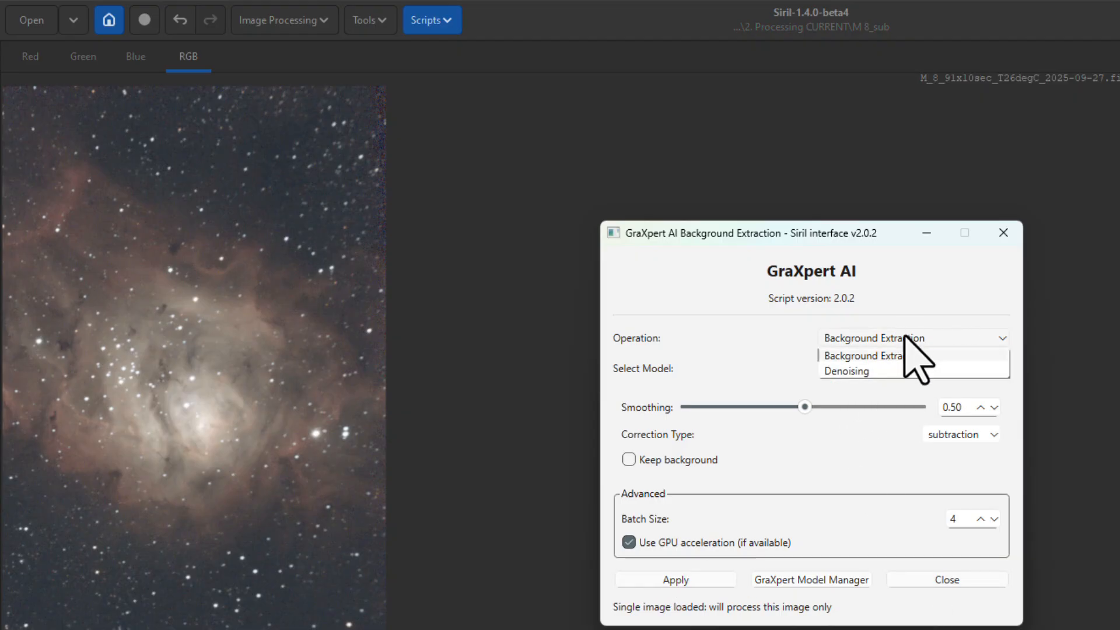
{"action": "left_click", "coordinate": [913, 354]}
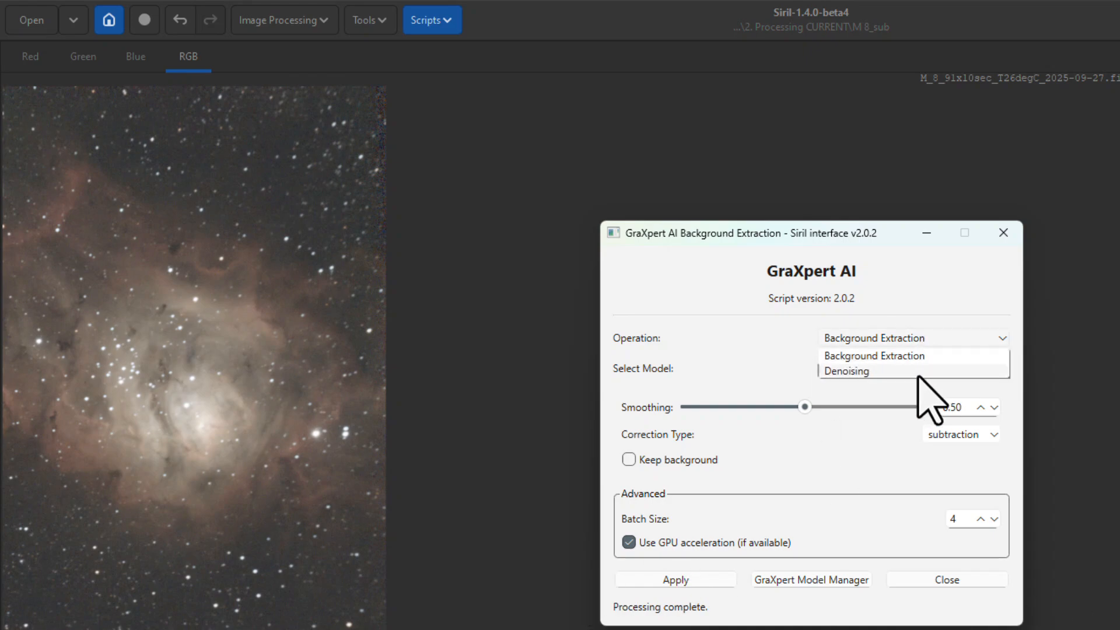
{"action": "left_click", "coordinate": [916, 372]}
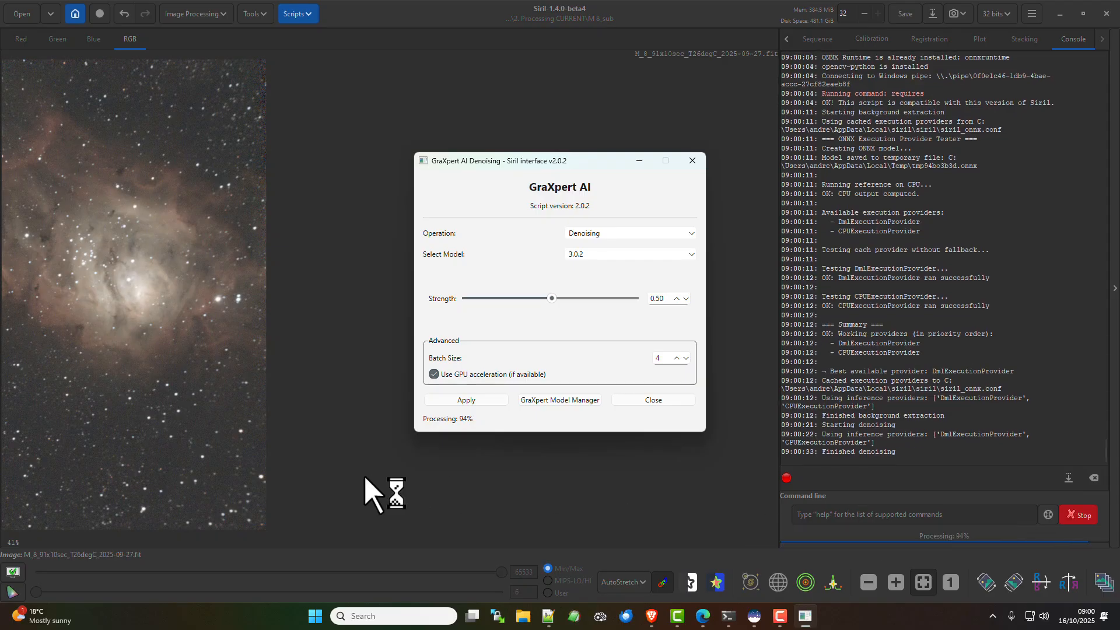
{"action": "left_click", "coordinate": [654, 400]}
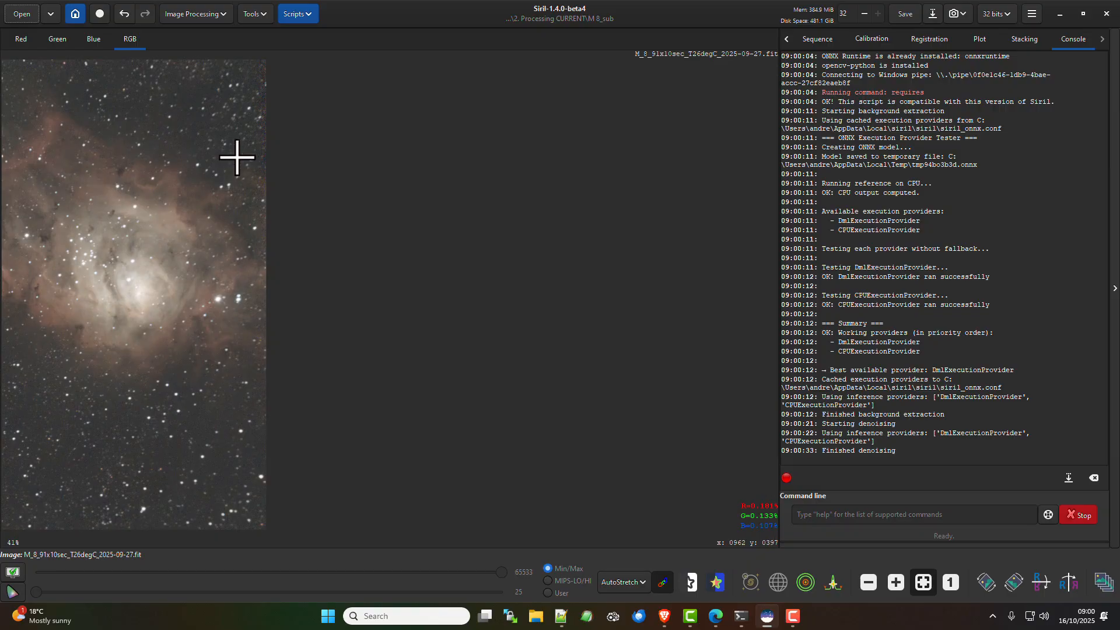
Plate solve the image using the coordinates found for the object m8
{"action": "left_click", "coordinate": [260, 13]}
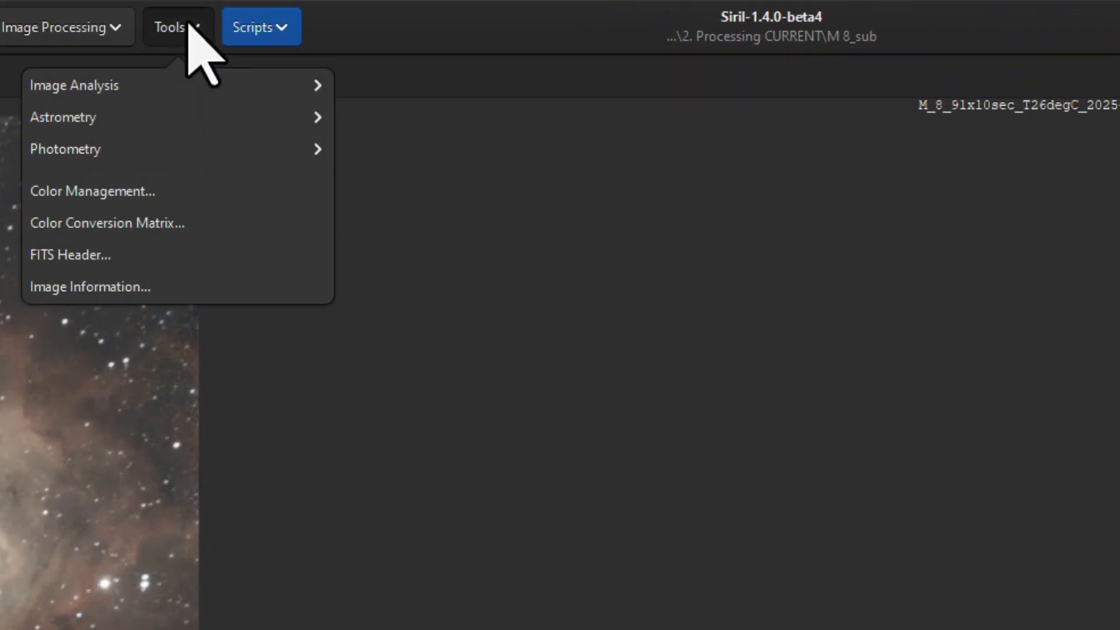
{"action": "left_click", "coordinate": [141, 117]}
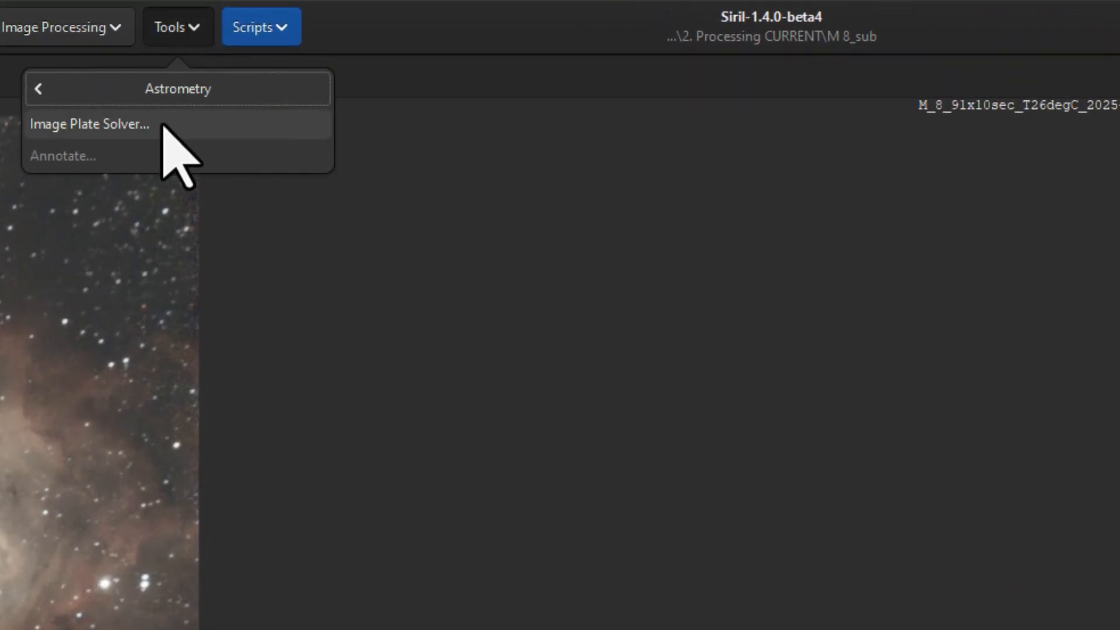
{"action": "left_click", "coordinate": [169, 127]}
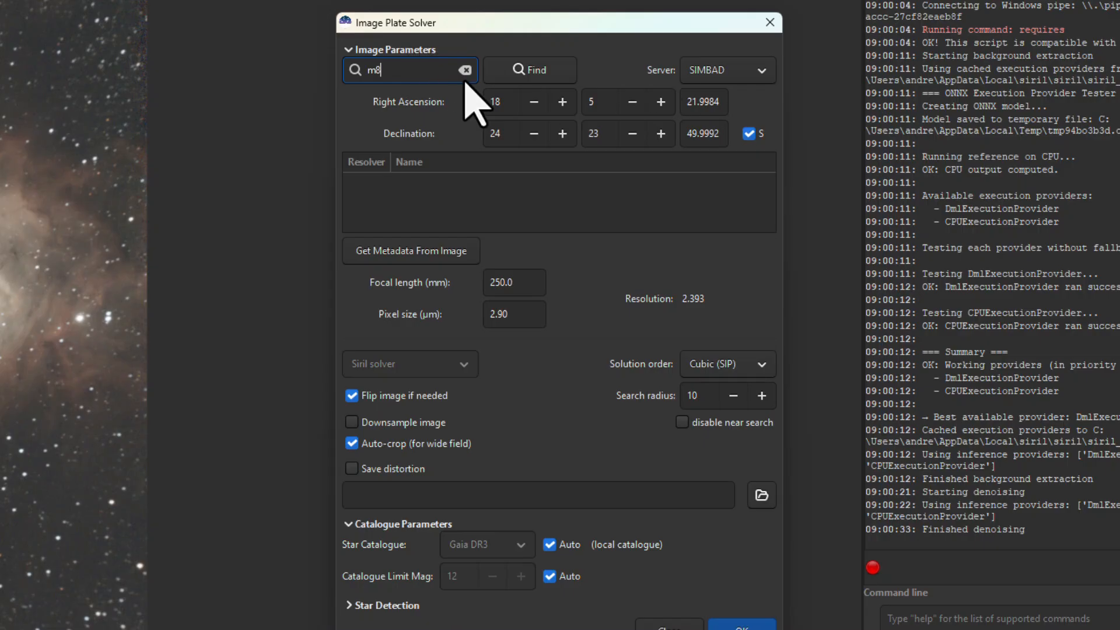
{"action": "left_click", "coordinate": [497, 65]}
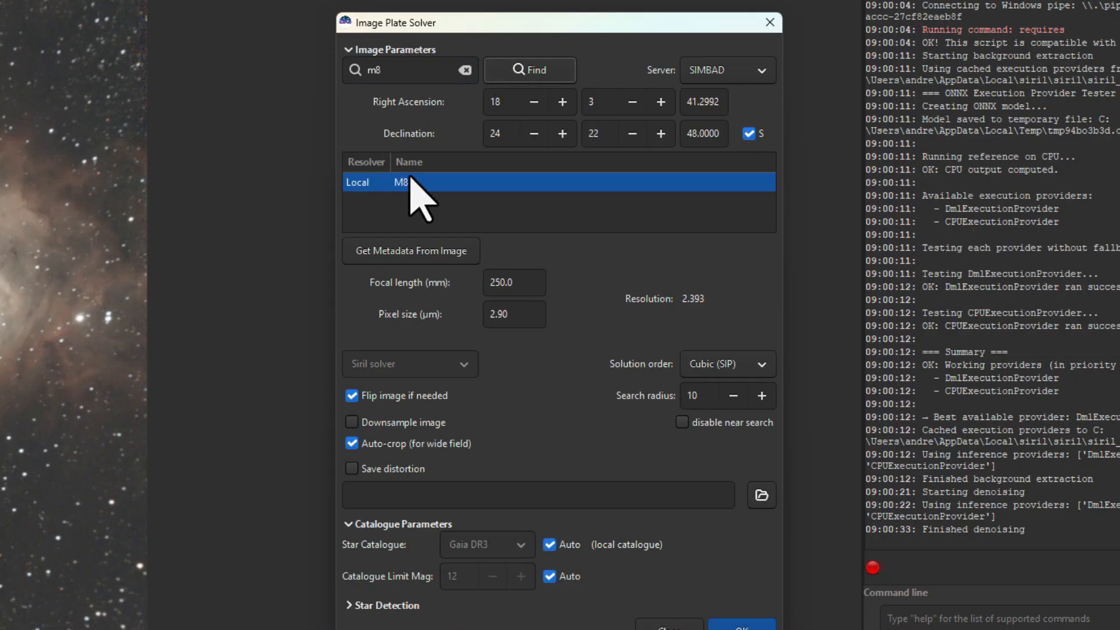
{"action": "left_click", "coordinate": [741, 628]}
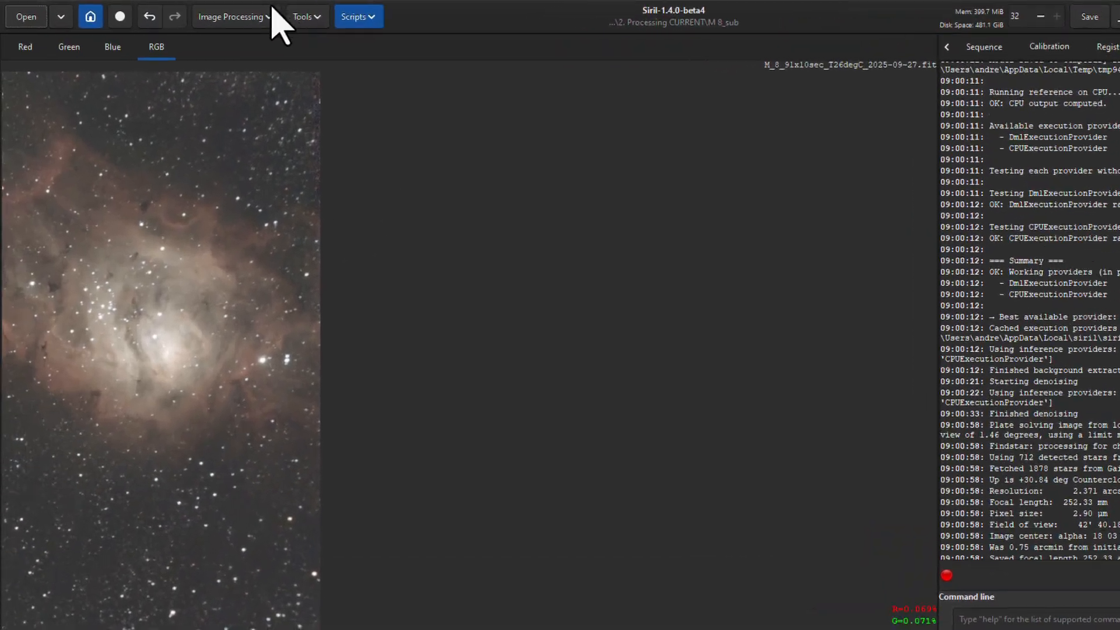
Apply Spectrophotometric Color Calibration with a one-shot color ZWO Seestar S50 sensor, no filter and Average Spiral Galaxy white reference, and close the resulting plots
{"action": "left_click", "coordinate": [324, 21]}
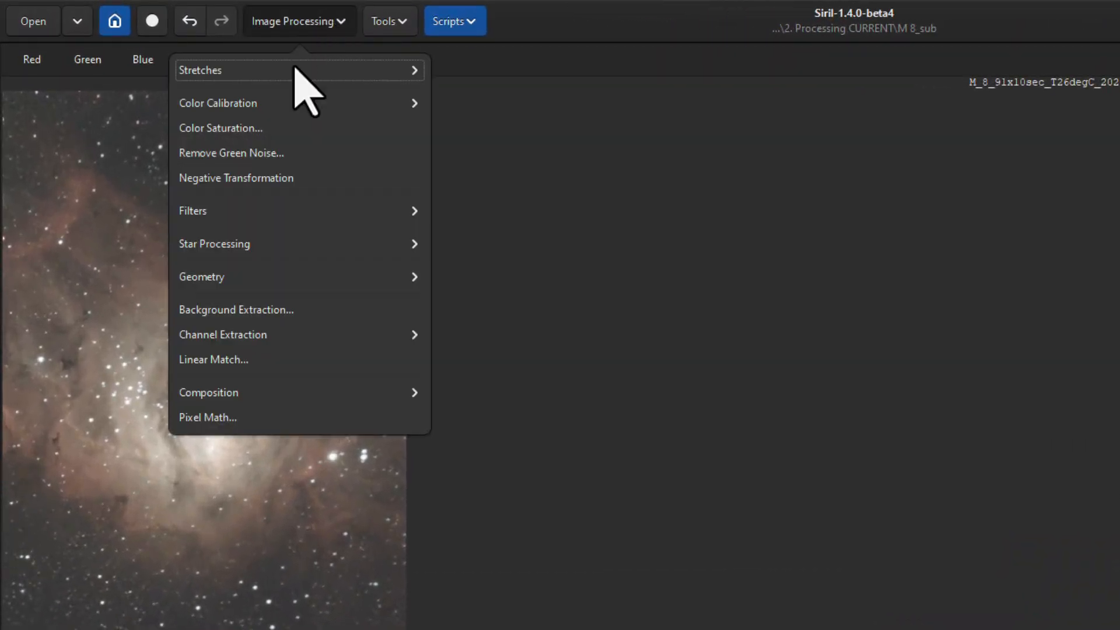
{"action": "left_click", "coordinate": [262, 104]}
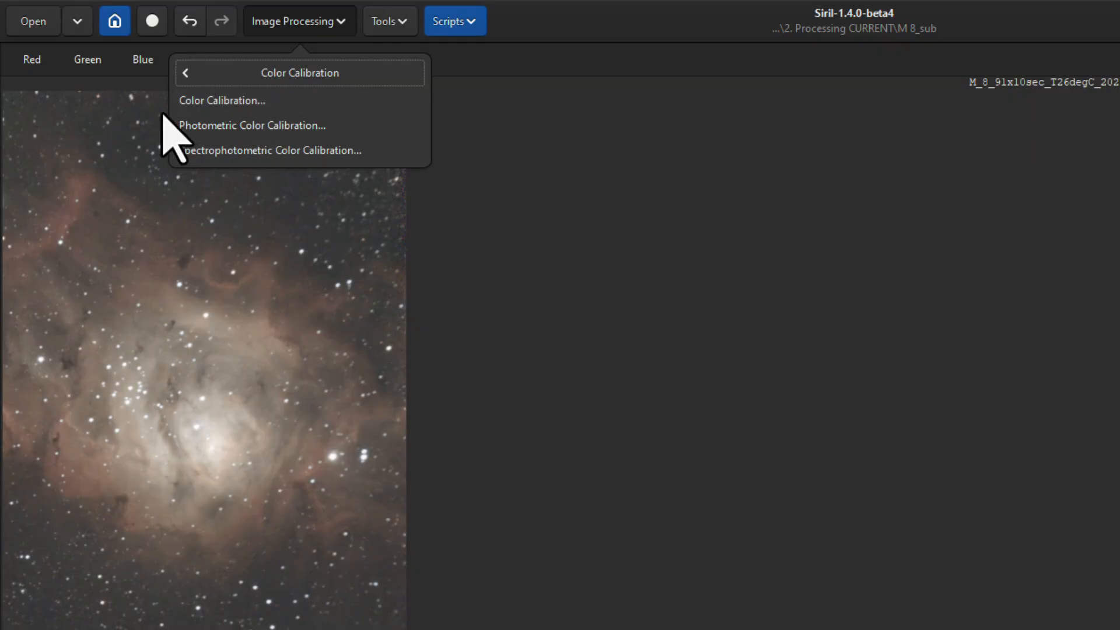
{"action": "left_click", "coordinate": [308, 152]}
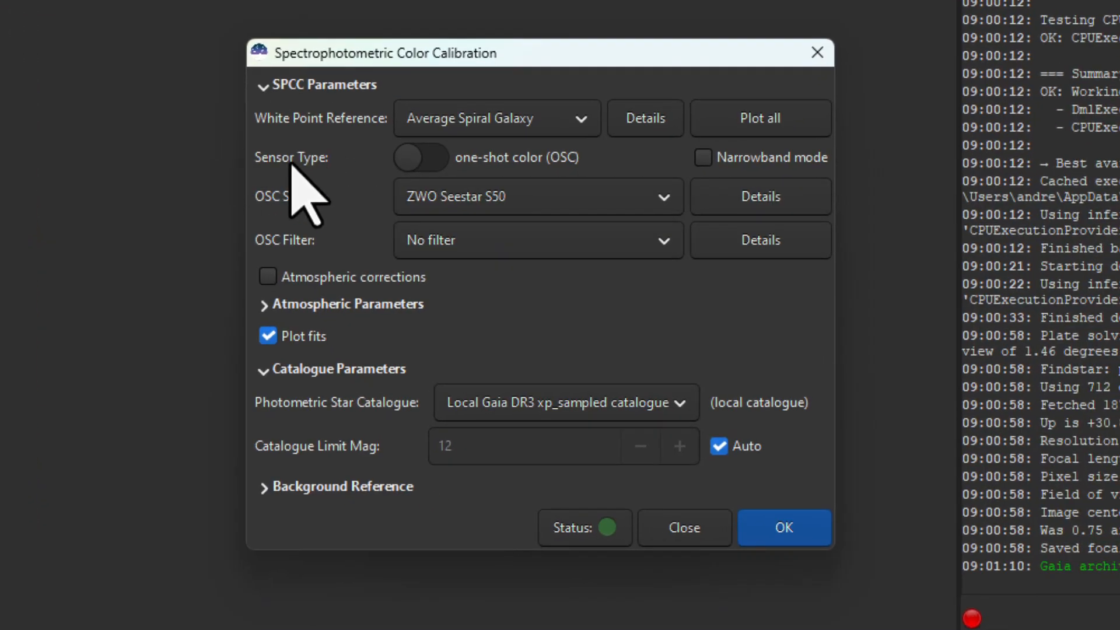
{"action": "left_click", "coordinate": [430, 159]}
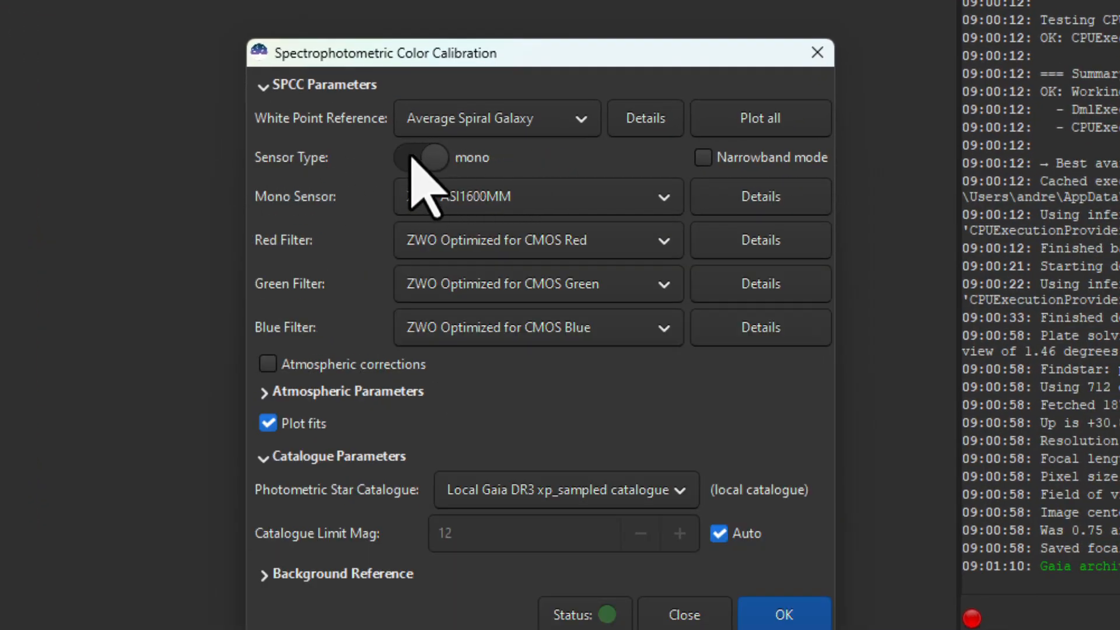
{"action": "left_click", "coordinate": [417, 160]}
{"action": "left_click", "coordinate": [447, 198]}
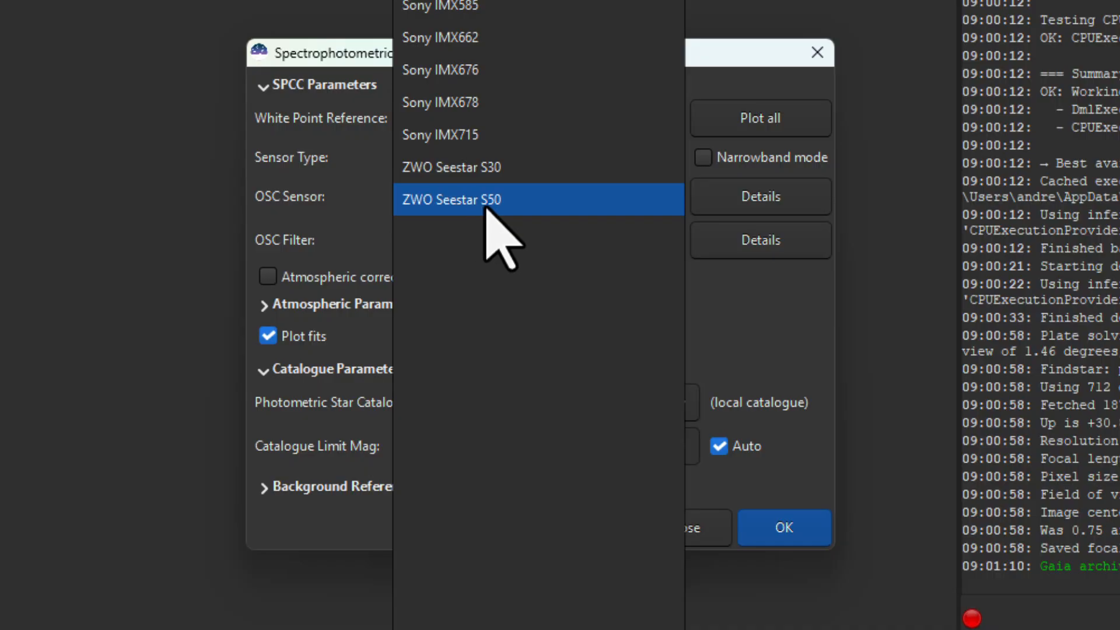
{"action": "left_click", "coordinate": [507, 200]}
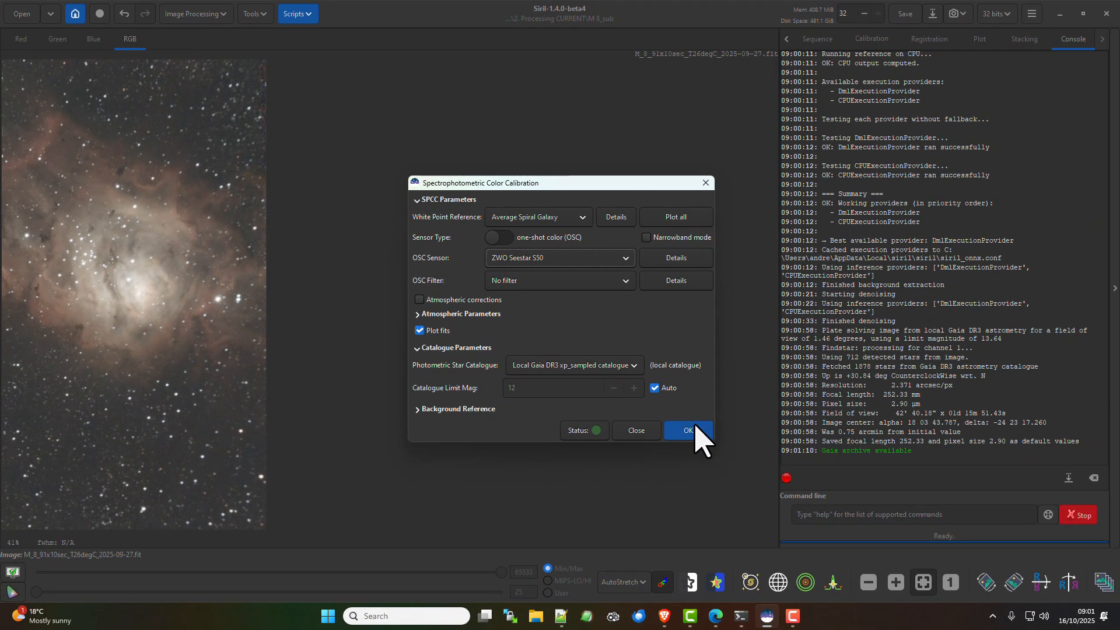
{"action": "left_click", "coordinate": [691, 430]}
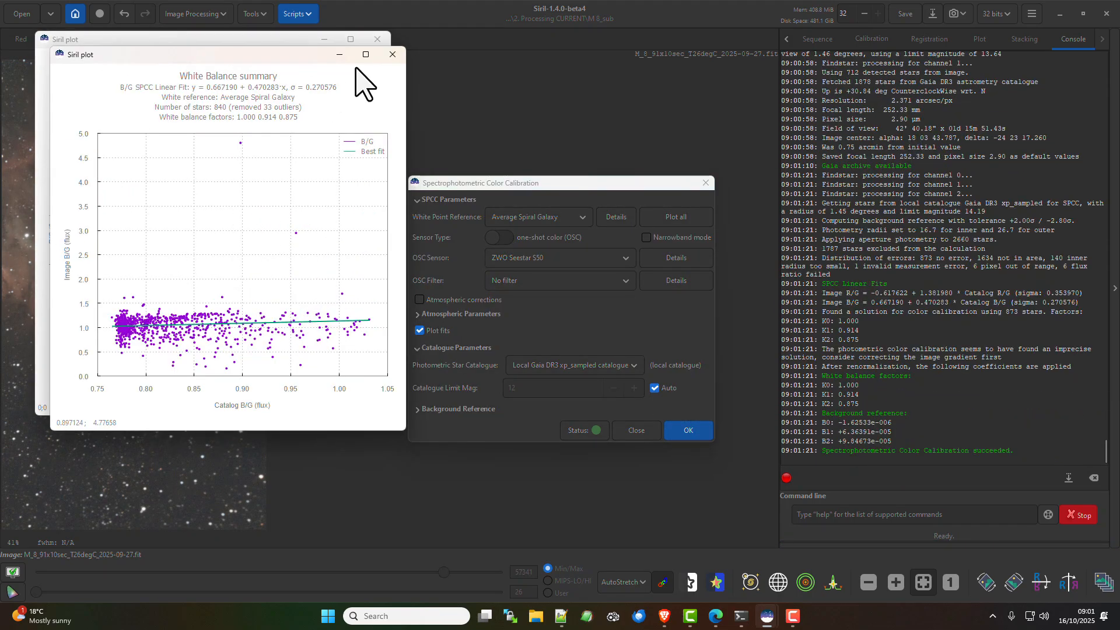
{"action": "left_click", "coordinate": [392, 54]}
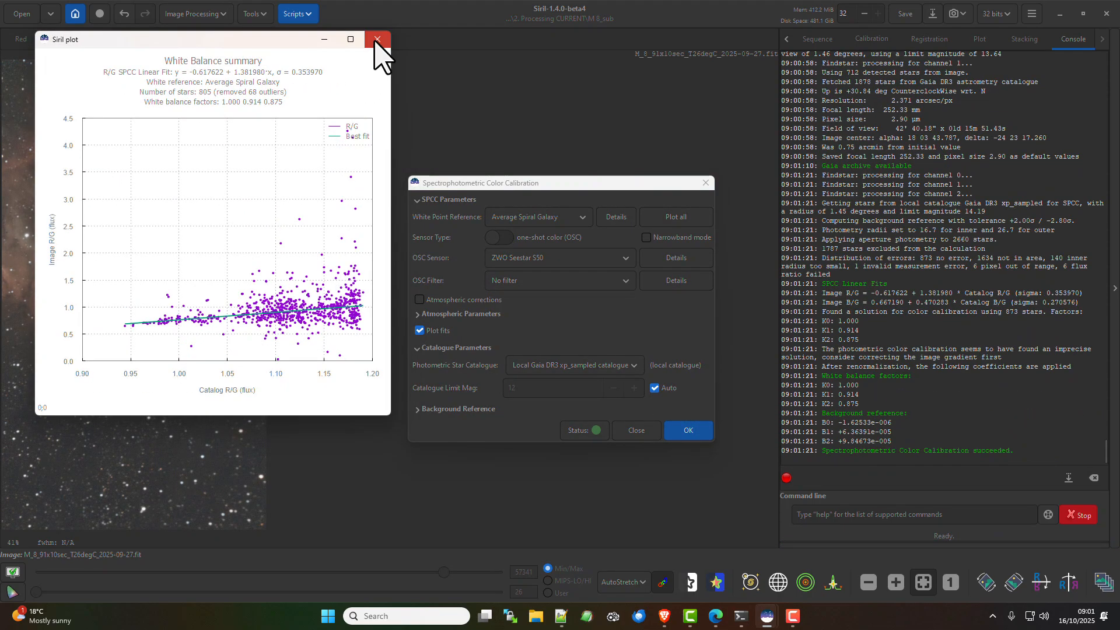
{"action": "left_click", "coordinate": [377, 39]}
{"action": "left_click", "coordinate": [636, 431]}
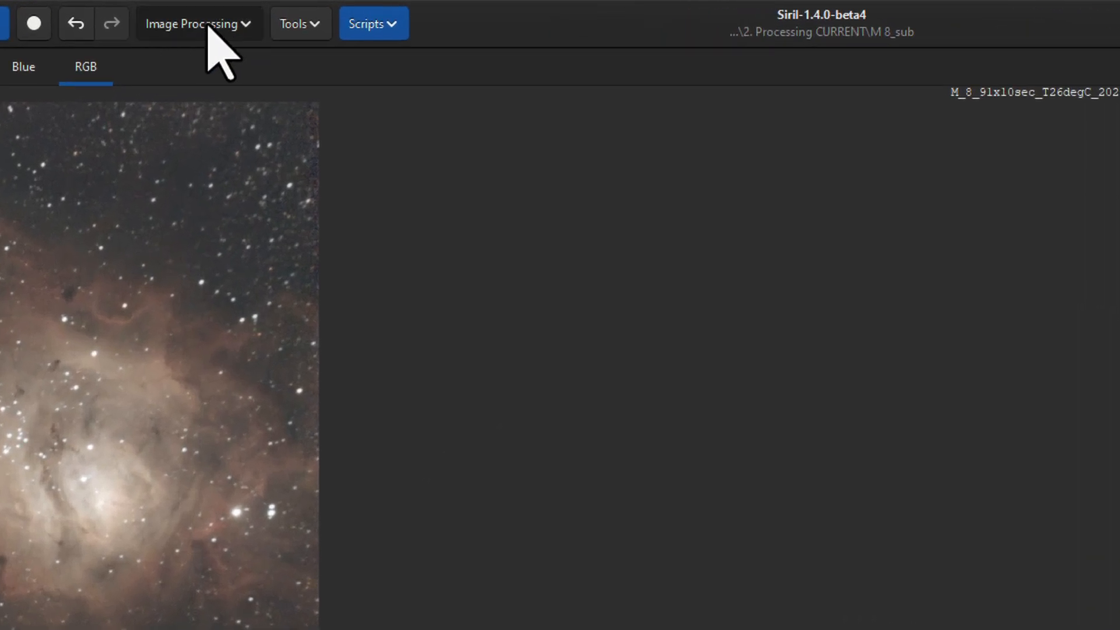
Remove the stars from the image with StarNet, using linear pre-stretch, 2x upsampling and star mask generation
{"action": "left_click", "coordinate": [209, 26]}
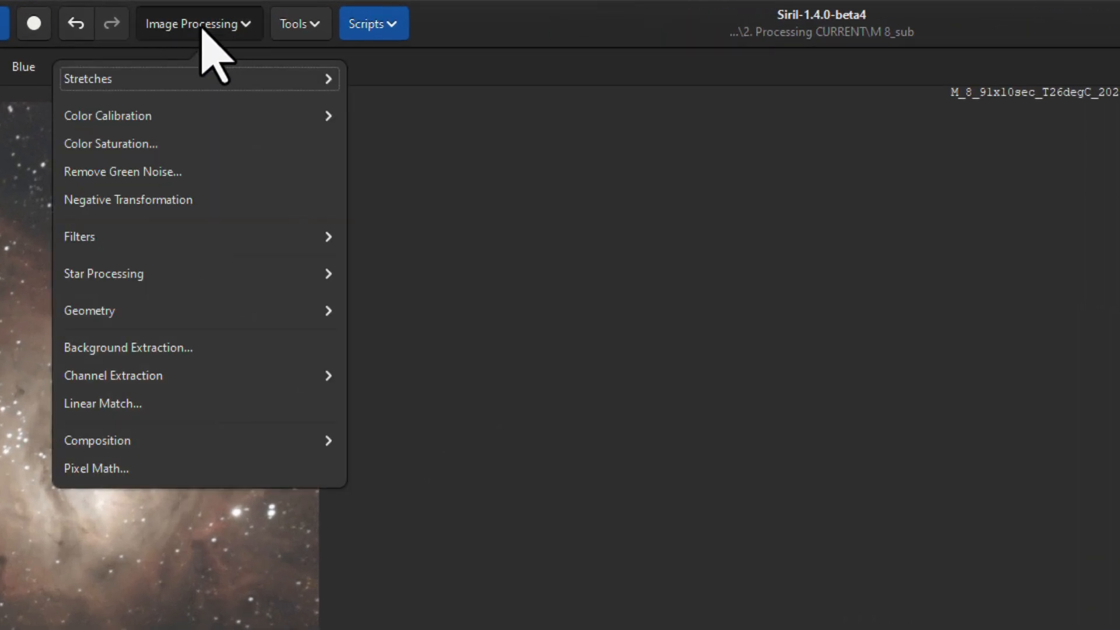
{"action": "left_click", "coordinate": [138, 276]}
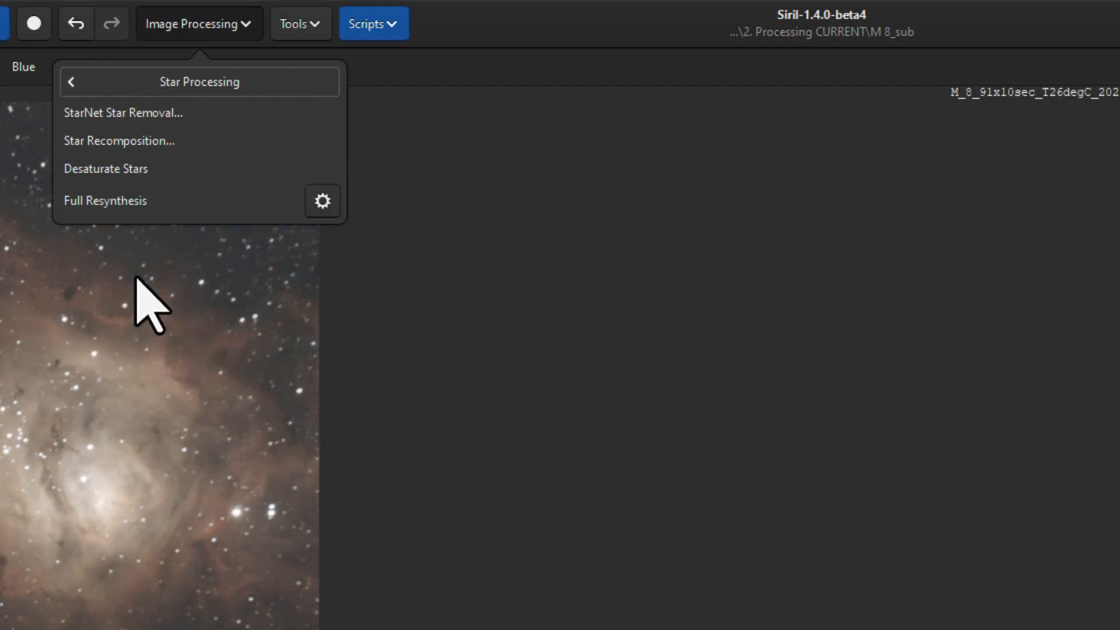
{"action": "left_click", "coordinate": [104, 114]}
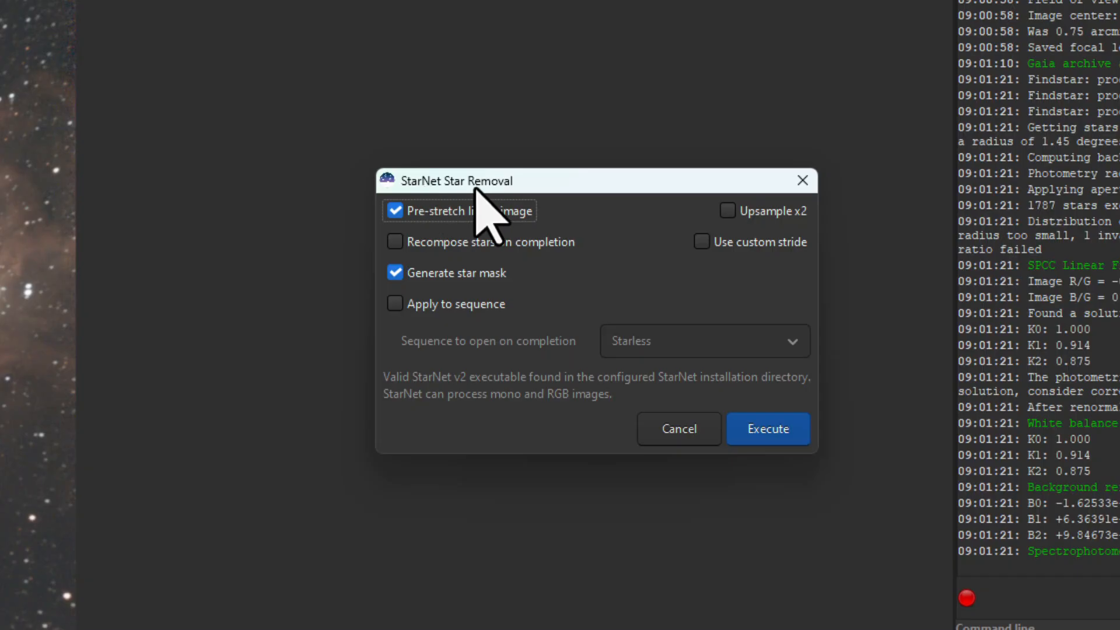
{"action": "left_click", "coordinate": [736, 211]}
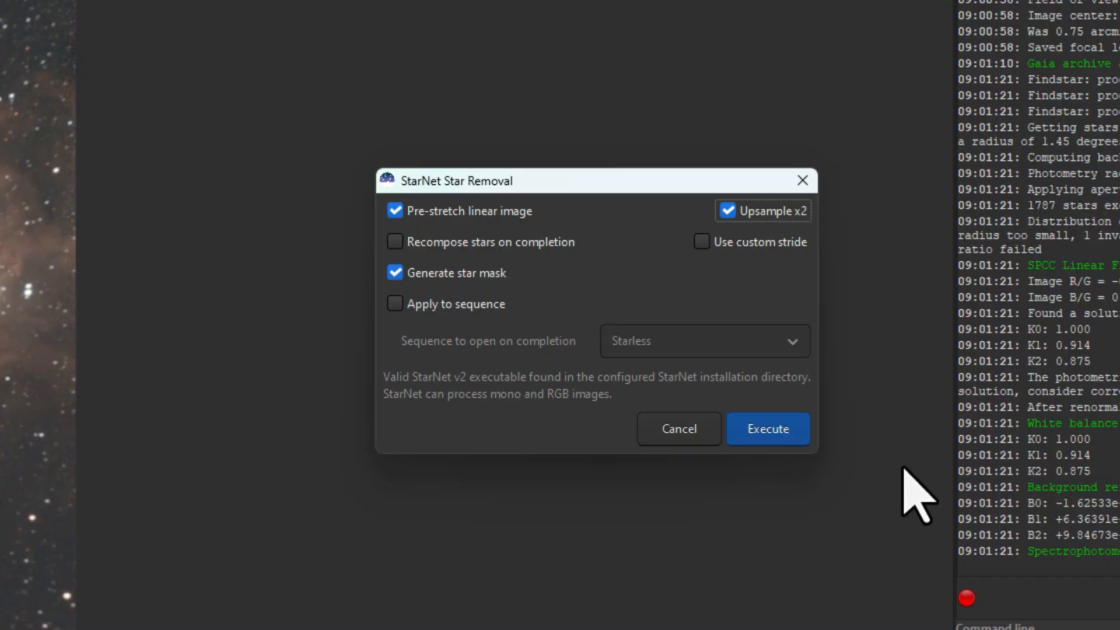
{"action": "left_click", "coordinate": [776, 433]}
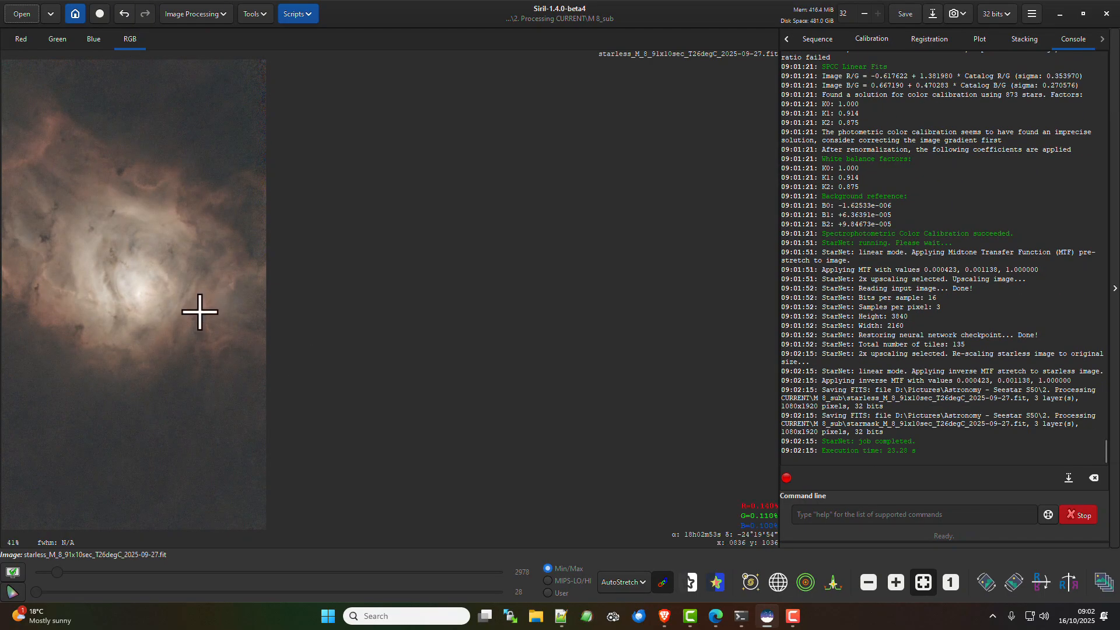
Inspect the starless image's background noise up close and save the starless image
{"action": "scroll", "coordinate": [177, 154], "scroll_direction": "up", "scroll_amount": 3}
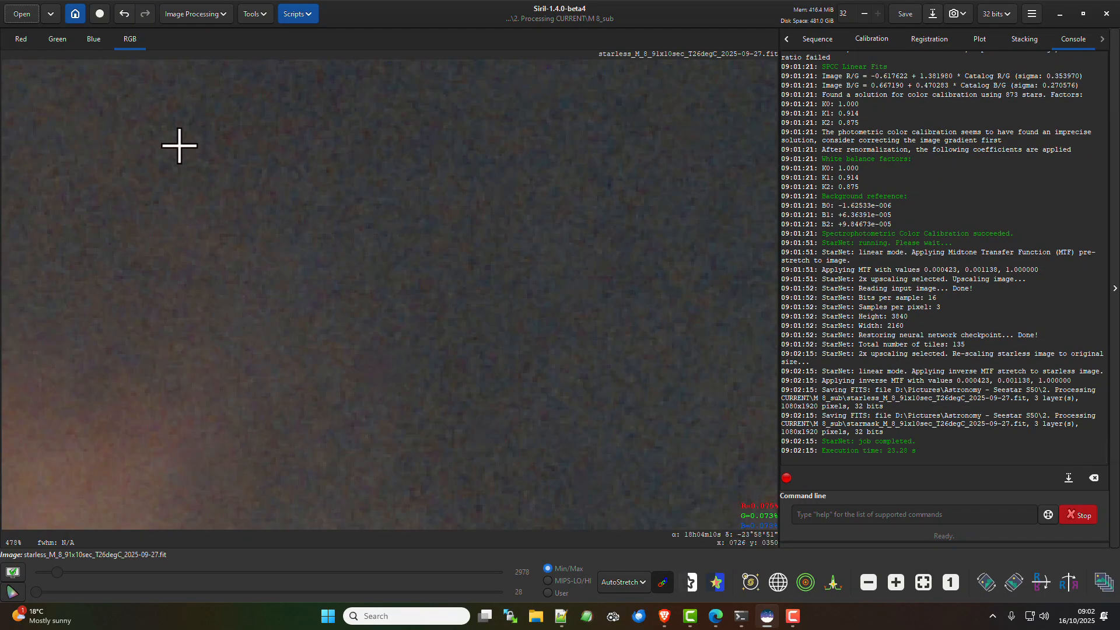
{"action": "scroll", "coordinate": [178, 146], "scroll_direction": "down", "scroll_amount": 5}
{"action": "scroll", "coordinate": [169, 149], "scroll_direction": "up", "scroll_amount": 2}
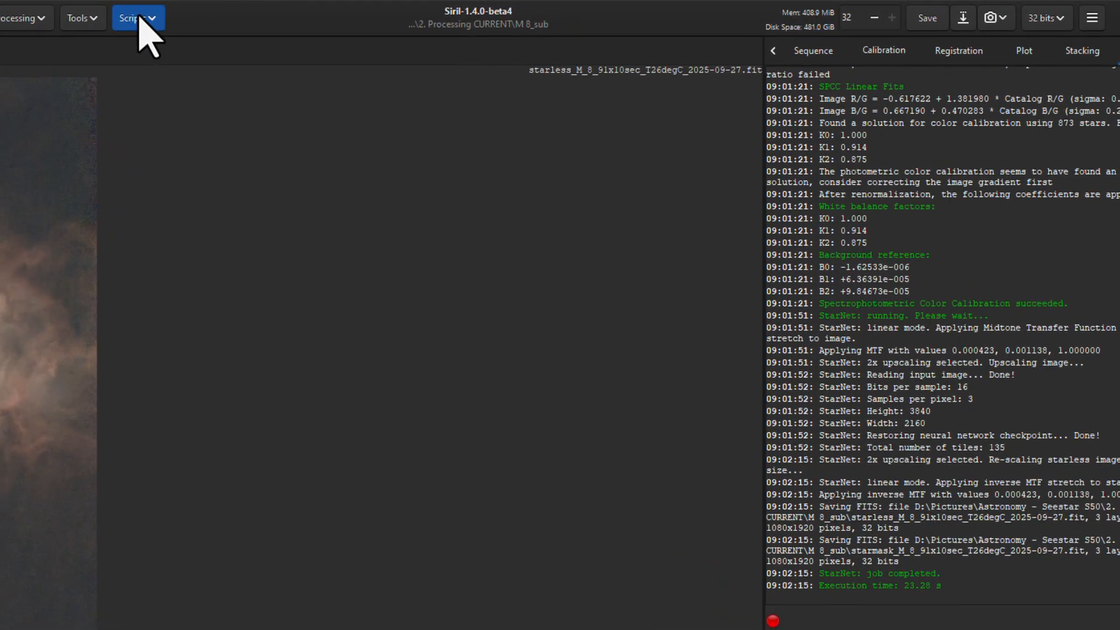
{"action": "left_click", "coordinate": [931, 18]}
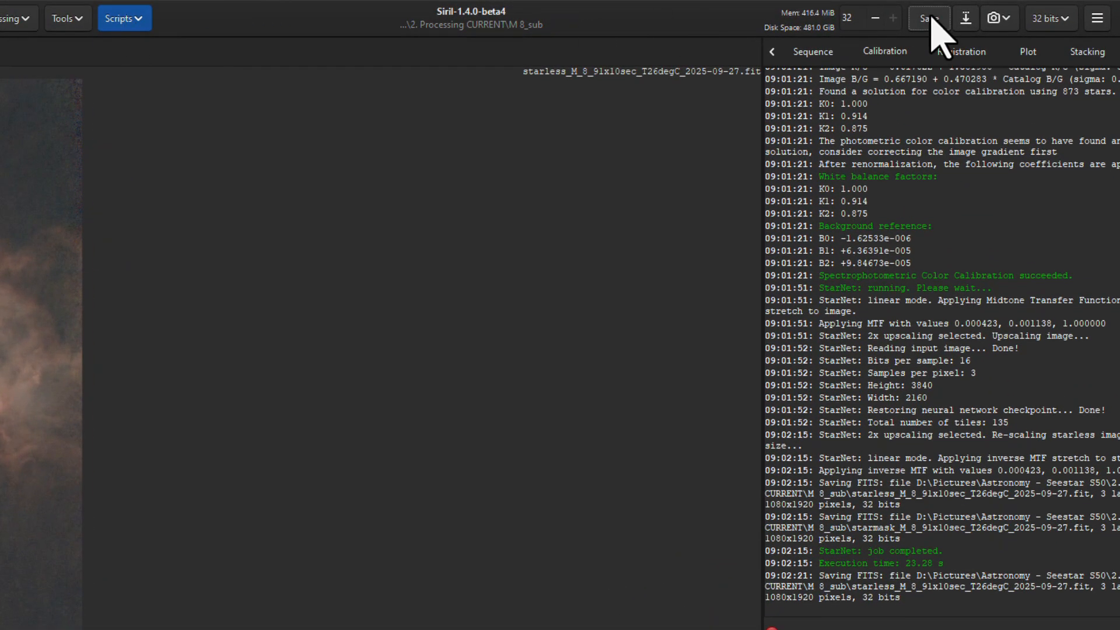
Denoise the starless image with the CosmicClarity_Denoise script in Full mode at strength 0.50, using the GPU
{"action": "left_click", "coordinate": [136, 19]}
{"action": "mouse_move", "coordinate": [160, 70]}
{"action": "mouse_move", "coordinate": [286, 74]}
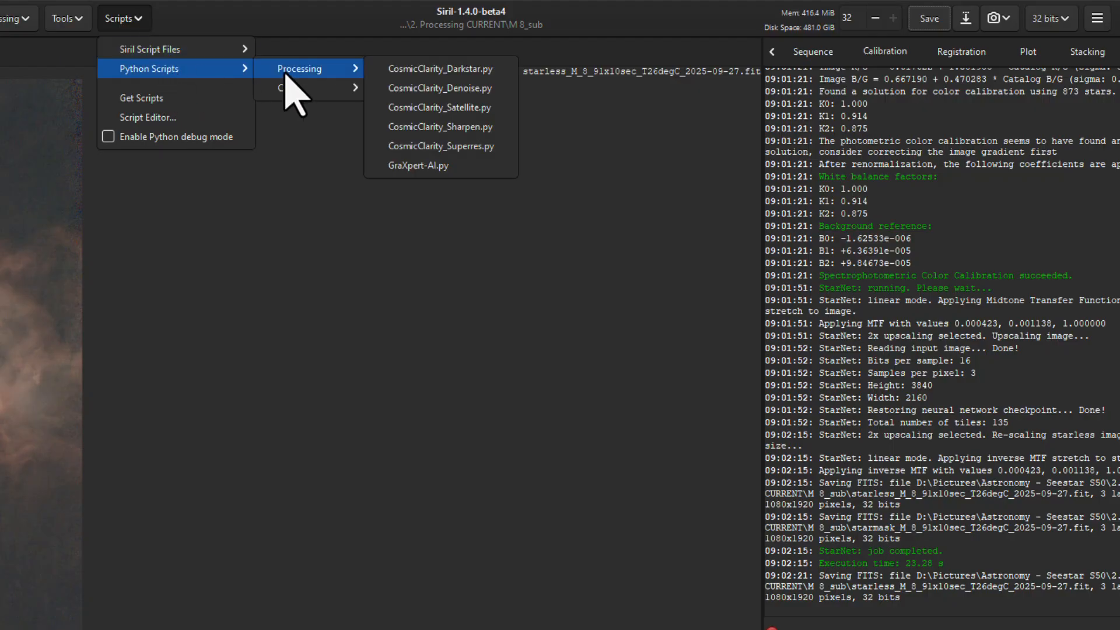
{"action": "left_click", "coordinate": [466, 90]}
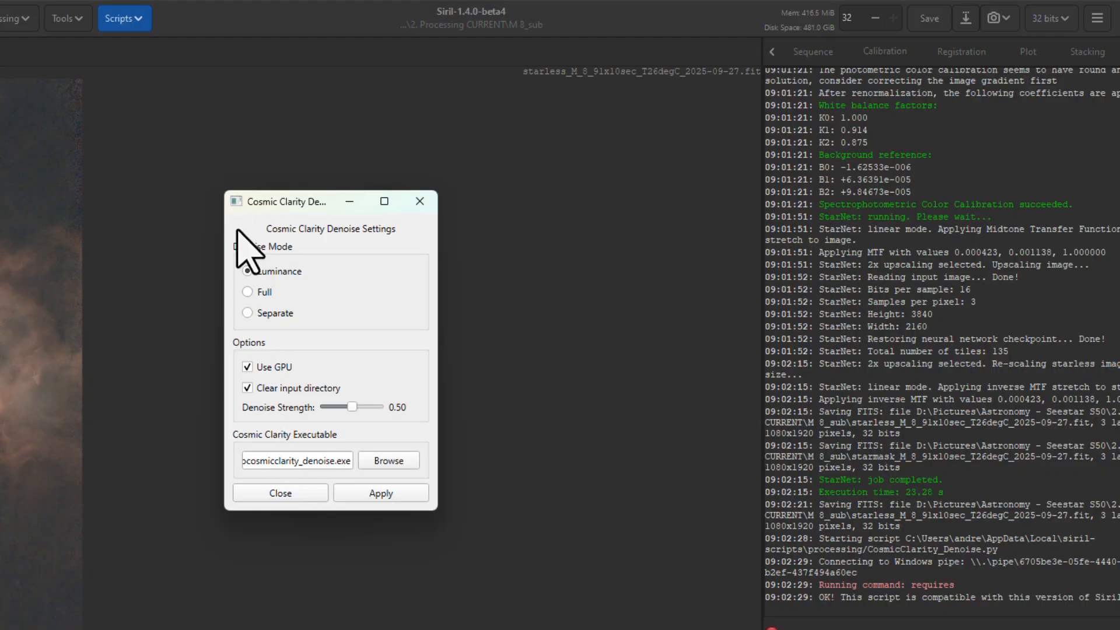
{"action": "left_click", "coordinate": [247, 291]}
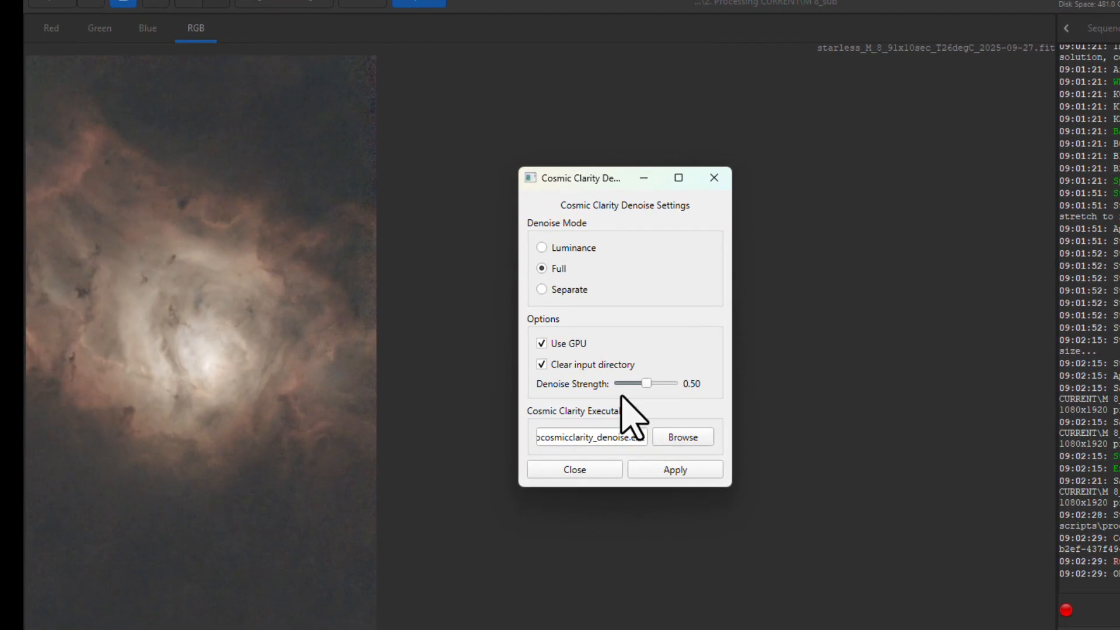
{"action": "left_click", "coordinate": [664, 470]}
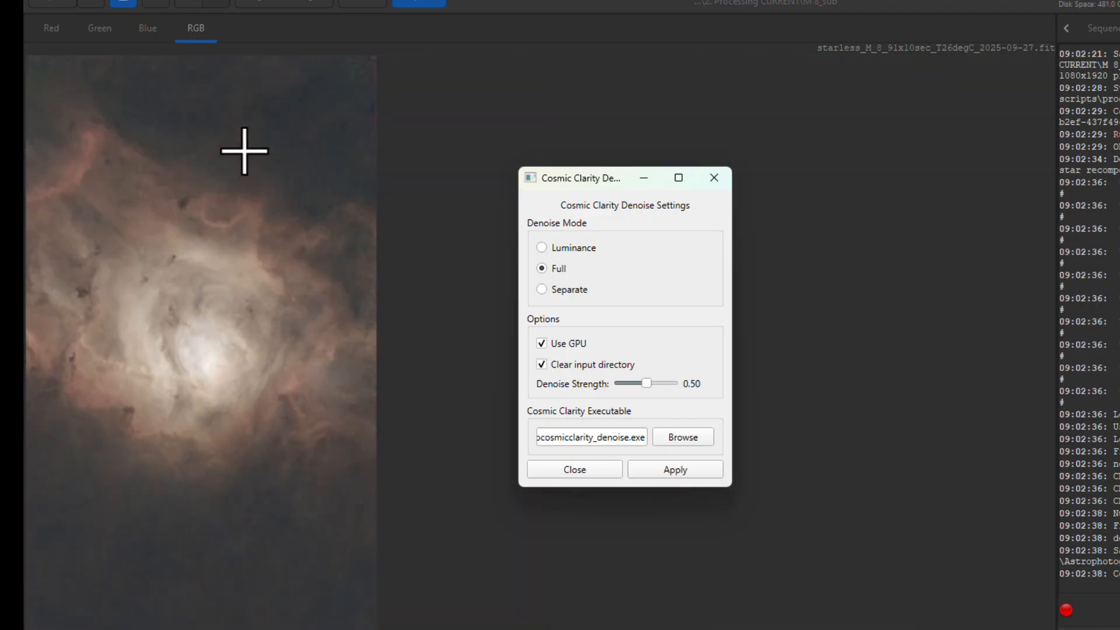
{"action": "left_click", "coordinate": [583, 468]}
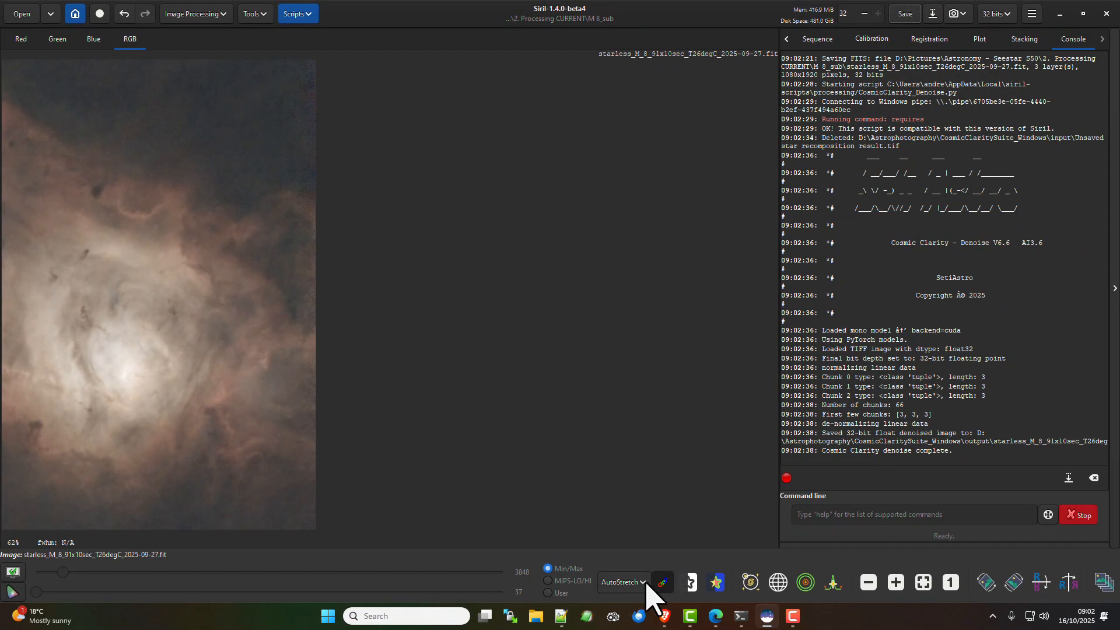
Compare the starless image in the AutoStretch and Linear display modes and leave the display set to Linear
{"action": "left_click", "coordinate": [642, 582]}
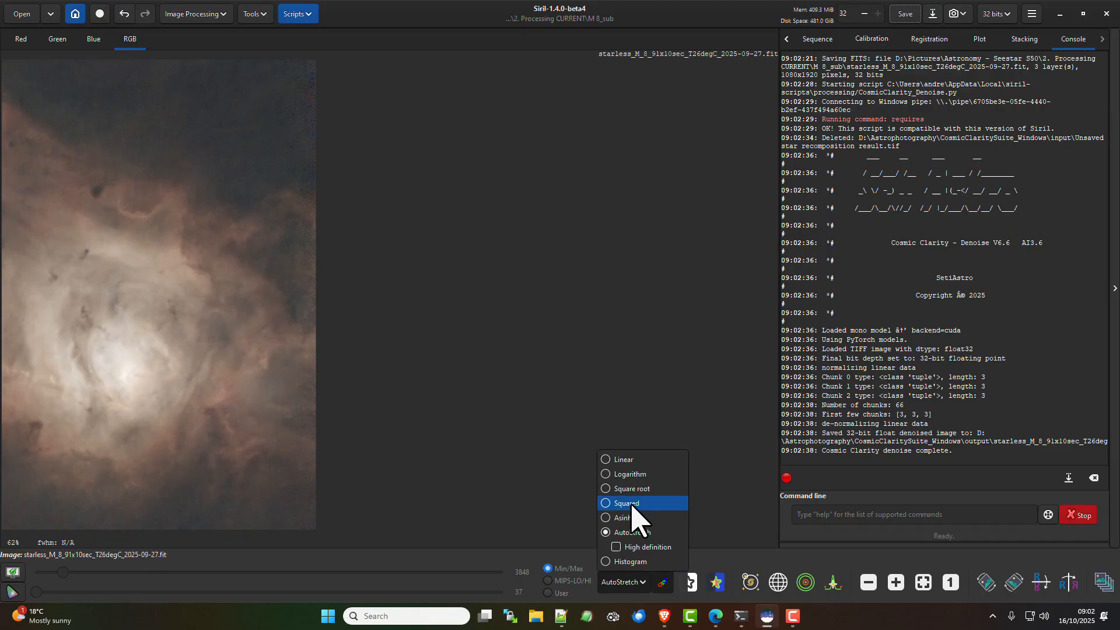
{"action": "left_click", "coordinate": [622, 459]}
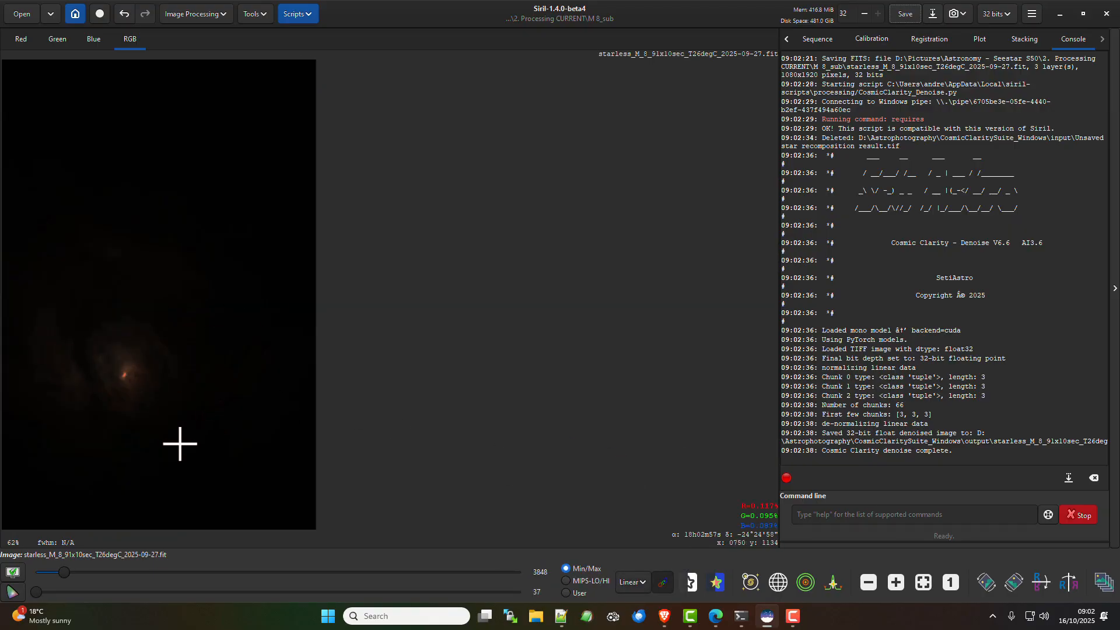
{"action": "scroll", "coordinate": [180, 443], "scroll_direction": "down", "scroll_amount": 1}
{"action": "scroll", "coordinate": [178, 441], "scroll_direction": "down", "scroll_amount": 1}
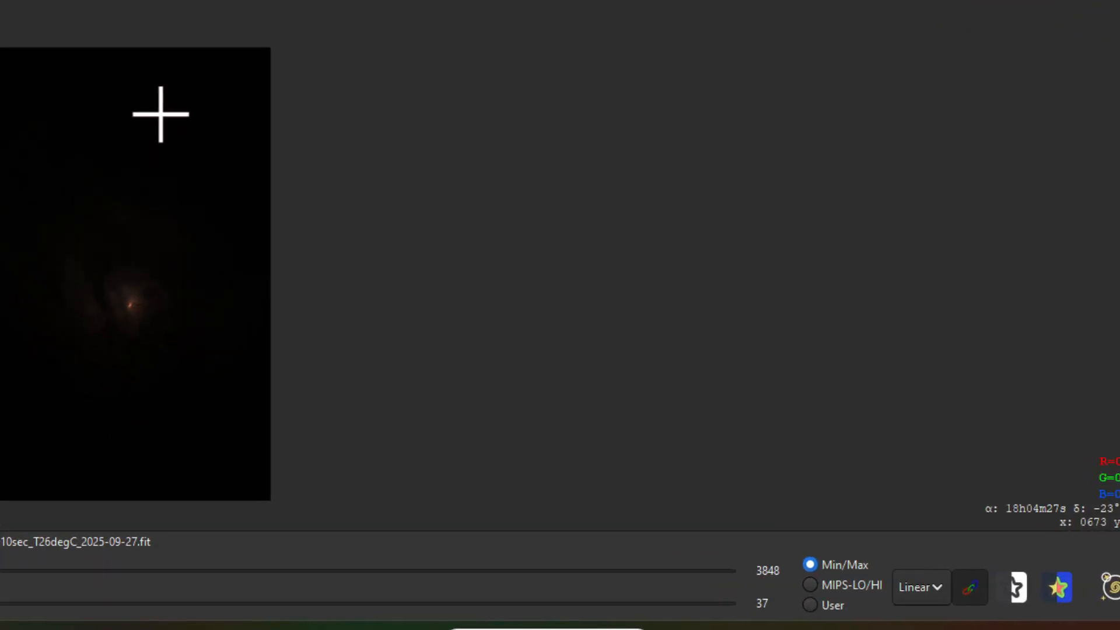
{"action": "left_click", "coordinate": [939, 587]}
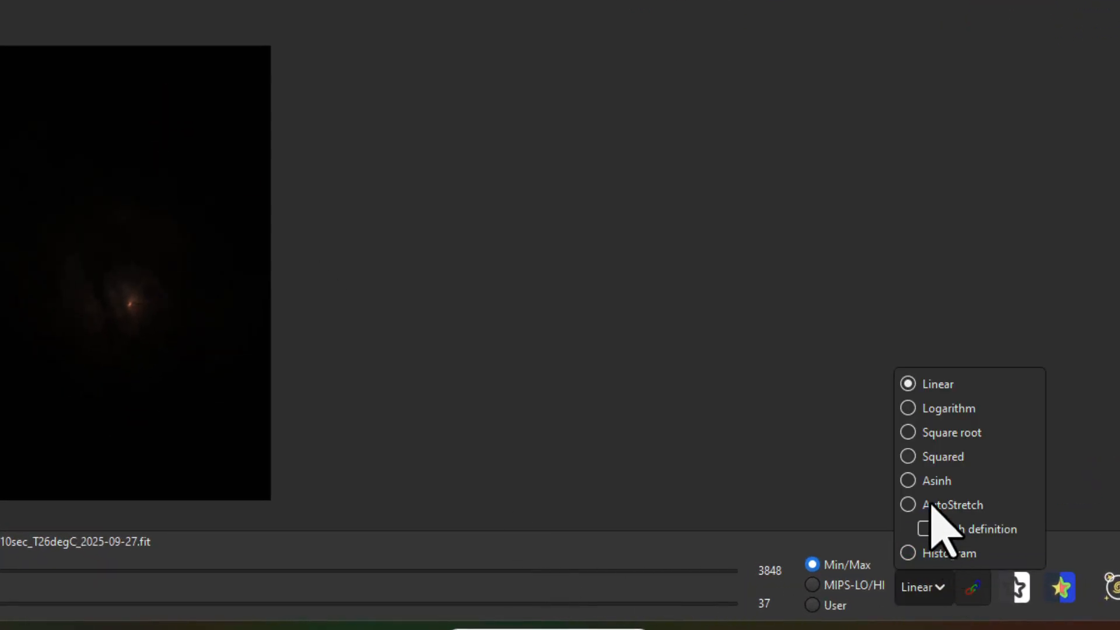
{"action": "left_click", "coordinate": [933, 504]}
{"action": "left_click", "coordinate": [941, 591]}
{"action": "left_click", "coordinate": [940, 530]}
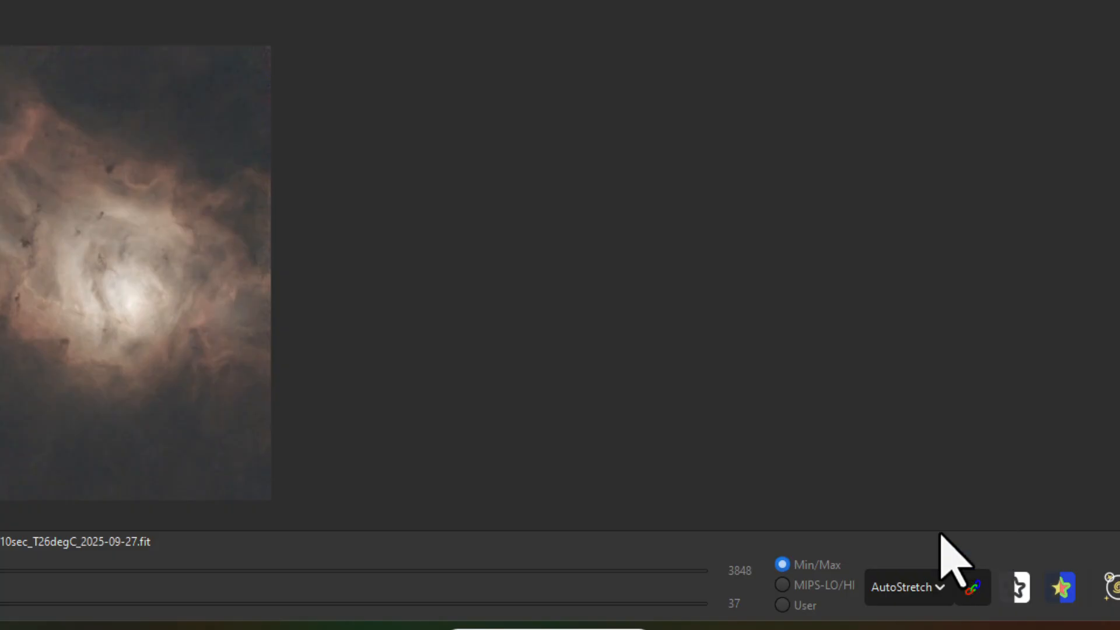
{"action": "left_click", "coordinate": [932, 585]}
{"action": "left_click", "coordinate": [905, 383]}
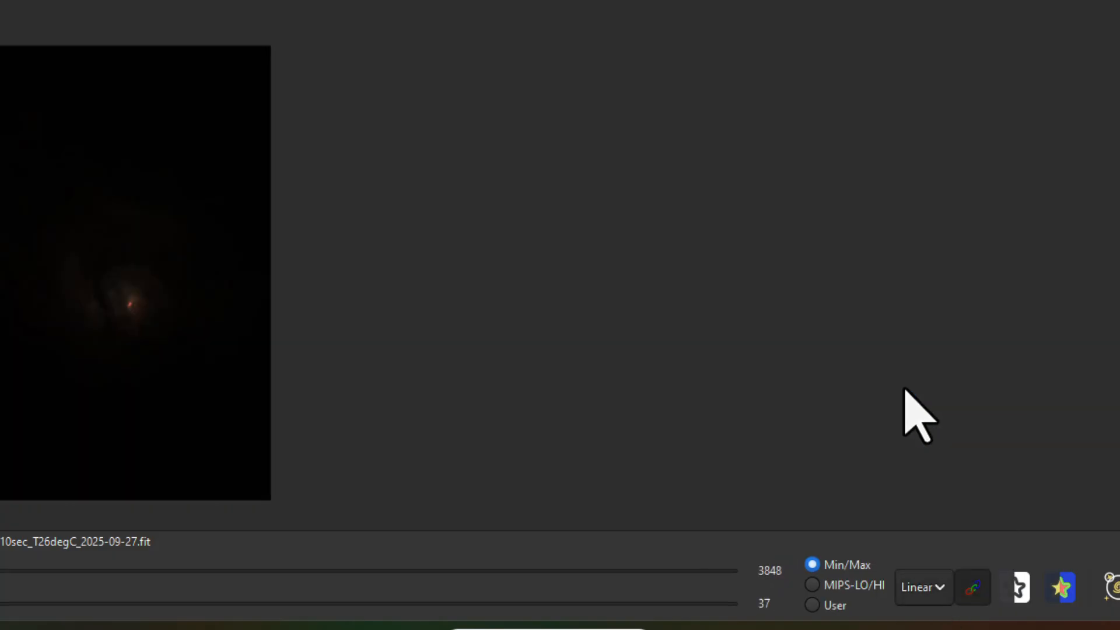
Preview an automatic stretch of the starless image with Histogram Transformation and close it without applying
{"action": "left_click", "coordinate": [272, 18]}
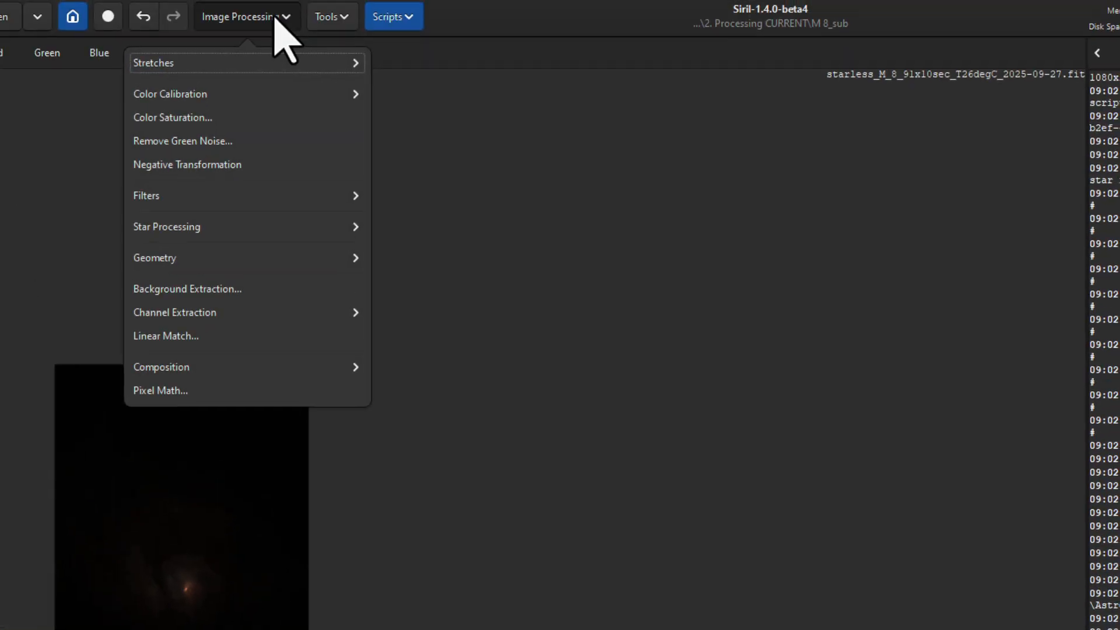
{"action": "left_click", "coordinate": [265, 66]}
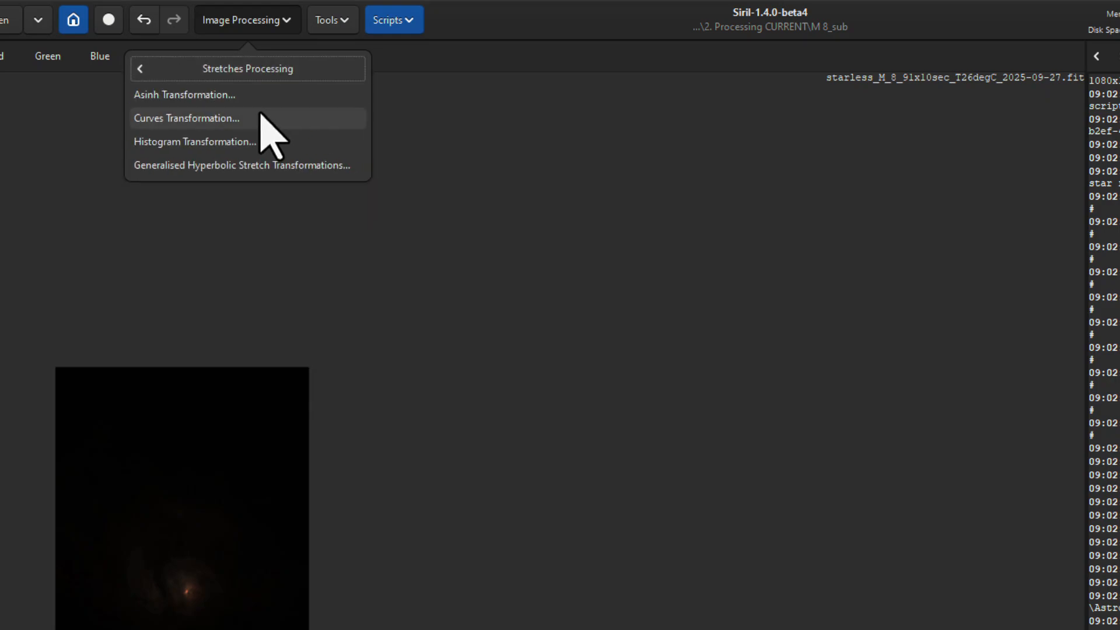
{"action": "left_click", "coordinate": [225, 141]}
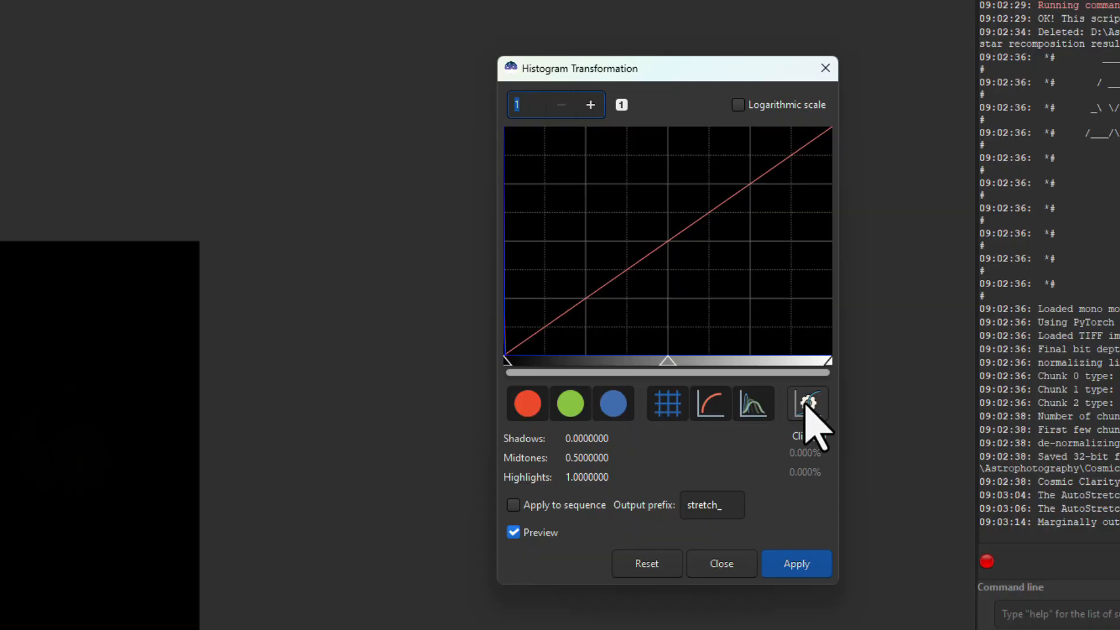
{"action": "left_click", "coordinate": [807, 404]}
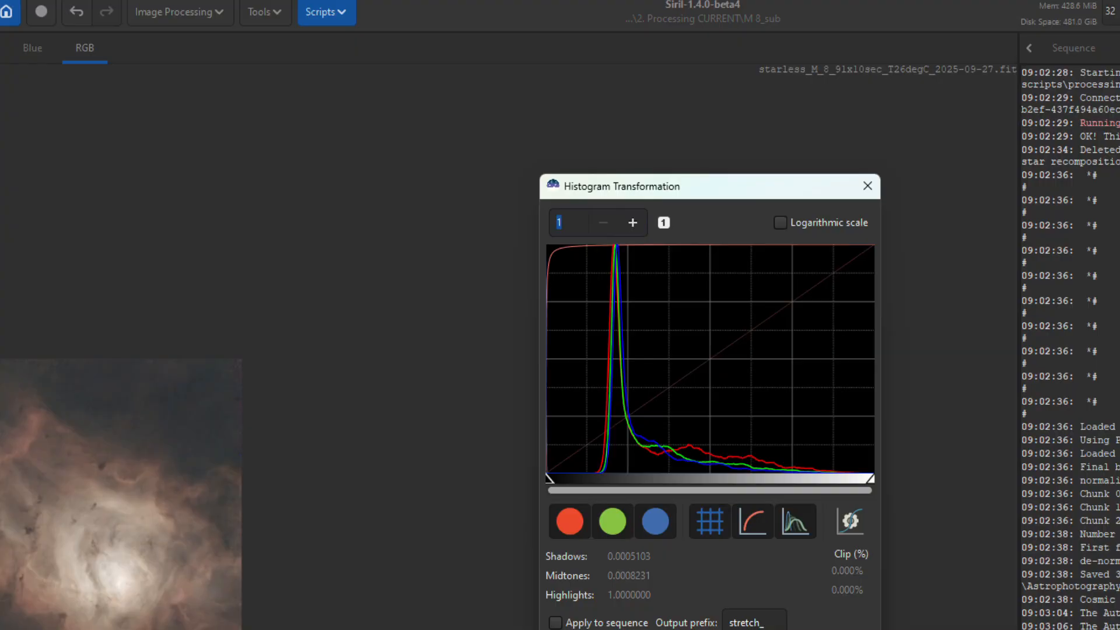
{"action": "left_click", "coordinate": [702, 543]}
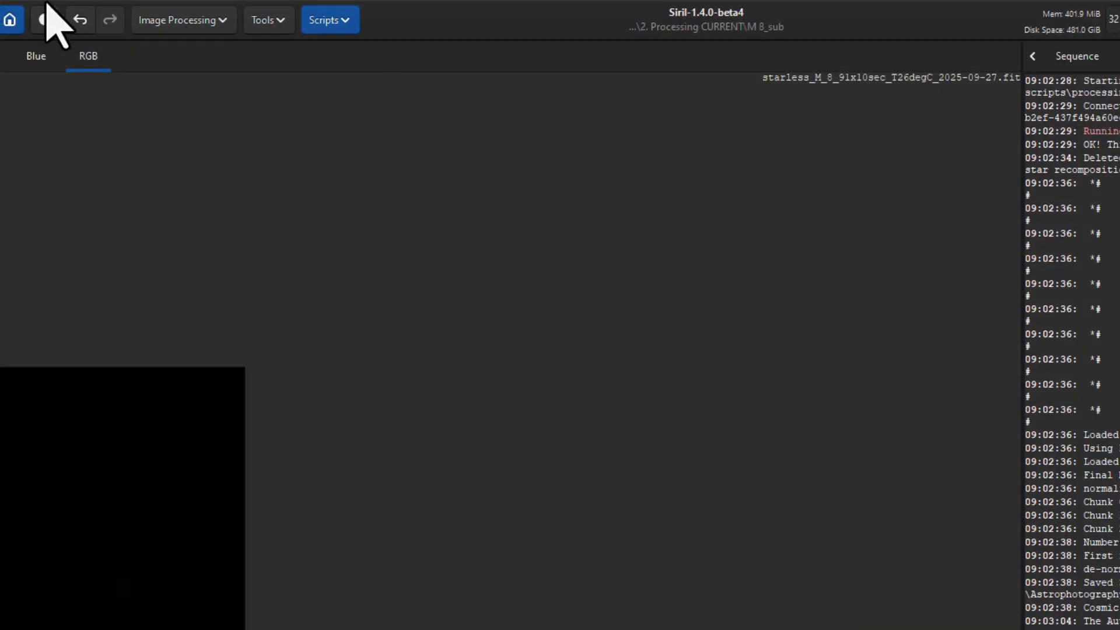
Apply a Generalised Hyperbolic Stretch to the starless image with local stretch intensity 7.076 and stretch factor 4.010
{"action": "left_click", "coordinate": [201, 22]}
{"action": "left_click", "coordinate": [195, 67]}
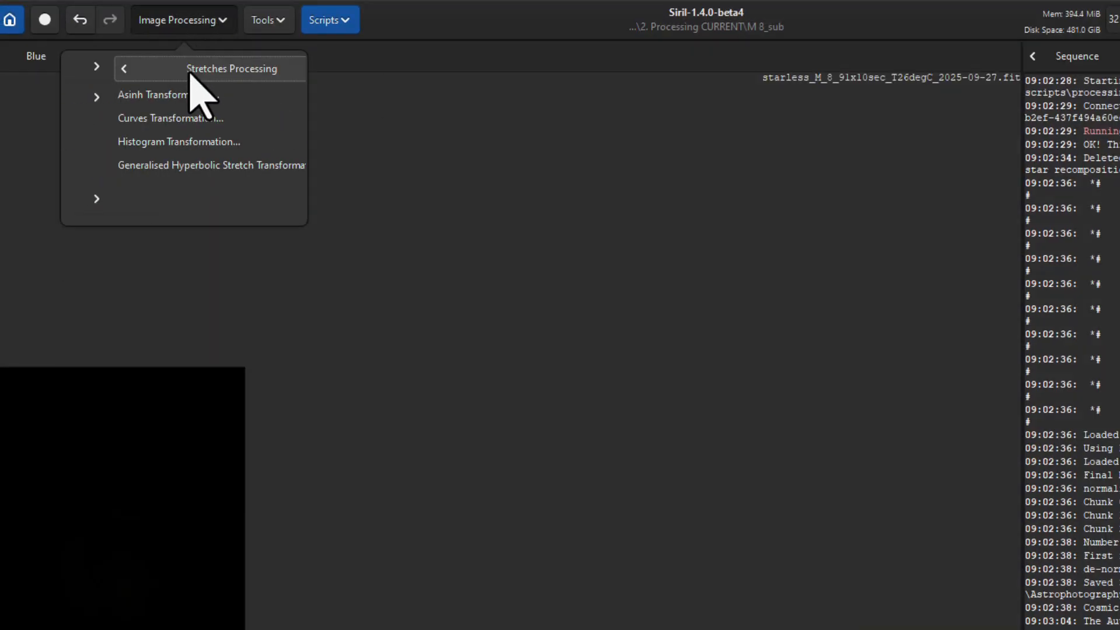
{"action": "left_click", "coordinate": [165, 139]}
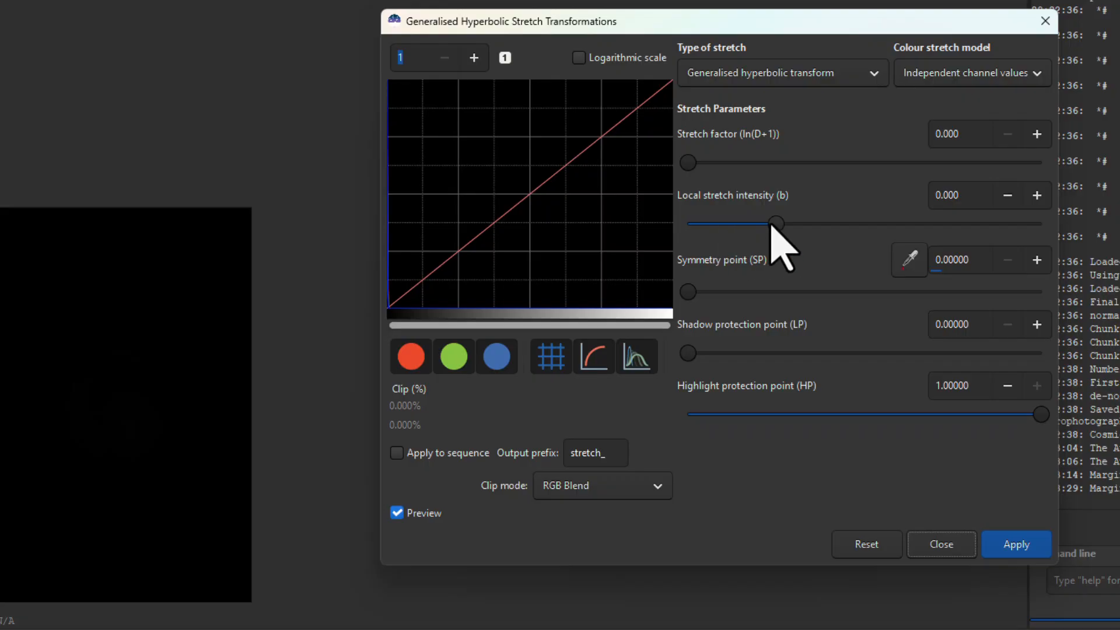
{"action": "left_click_drag", "start_coordinate": [772, 225], "coordinate": [887, 225]}
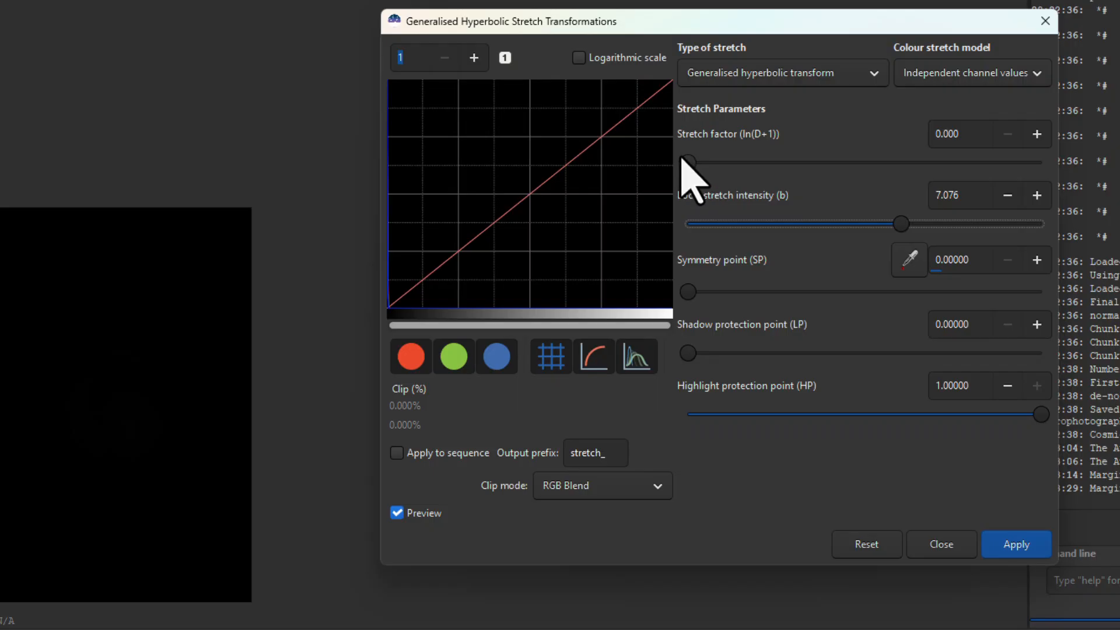
{"action": "left_click_drag", "start_coordinate": [684, 160], "coordinate": [828, 163]}
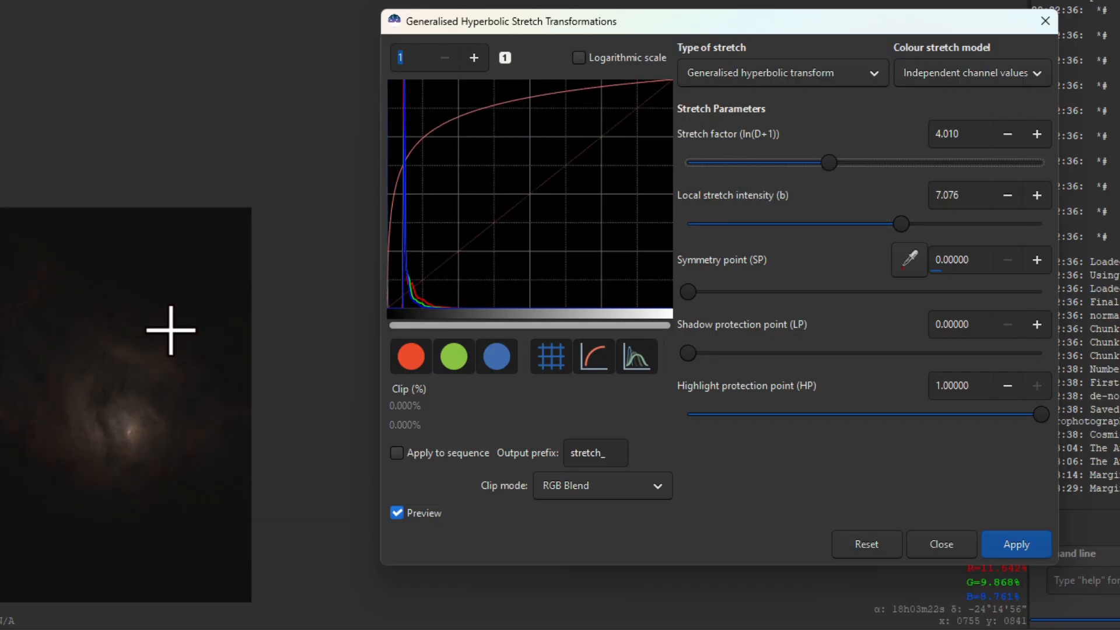
{"action": "left_click", "coordinate": [1018, 553]}
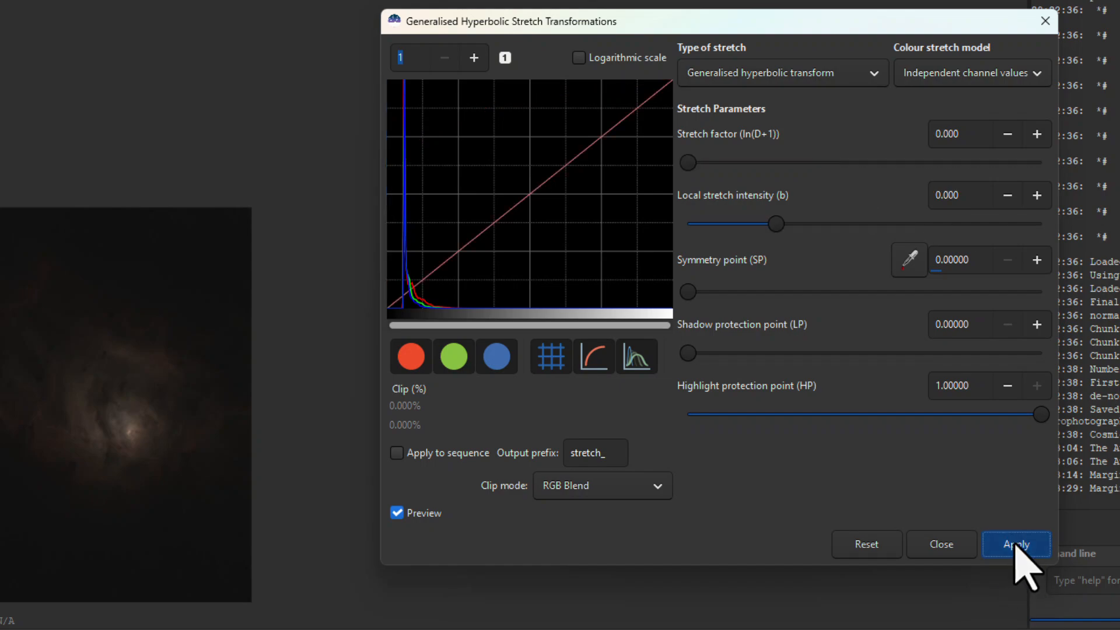
Apply a second, lighter generalised hyperbolic transform by raising only the stretch factor slightly
{"action": "left_click_drag", "start_coordinate": [687, 163], "coordinate": [715, 165]}
{"action": "left_click", "coordinate": [995, 544]}
{"action": "left_click", "coordinate": [1006, 548]}
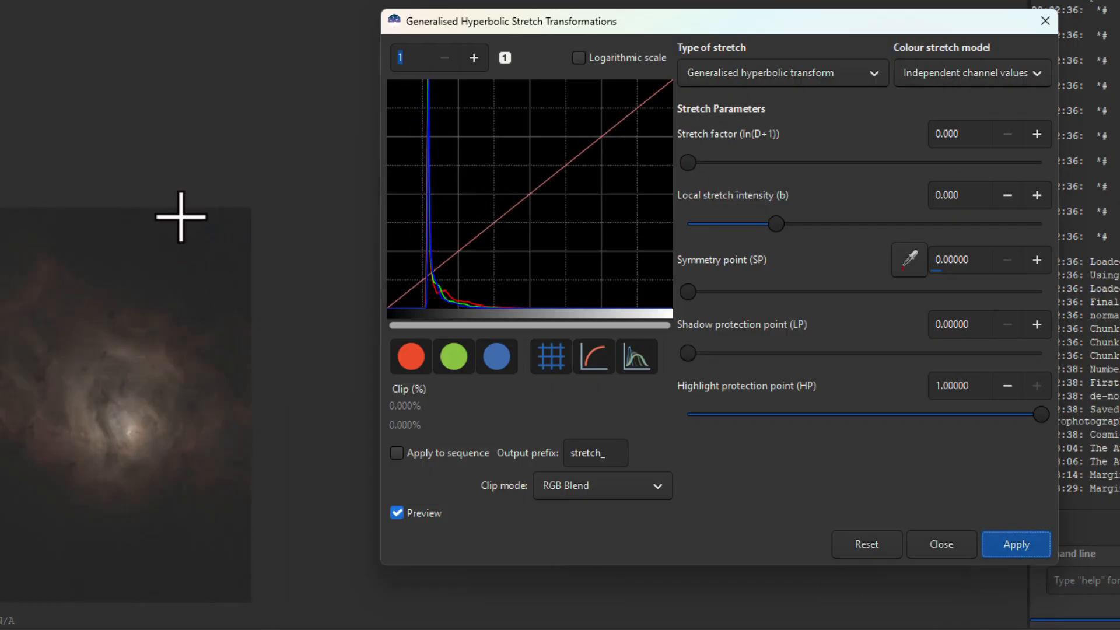
Apply a Linear stretch (BP shift) with the black point at 0.12188 so that no shadow pixels are clipped
{"action": "left_click", "coordinate": [808, 73]}
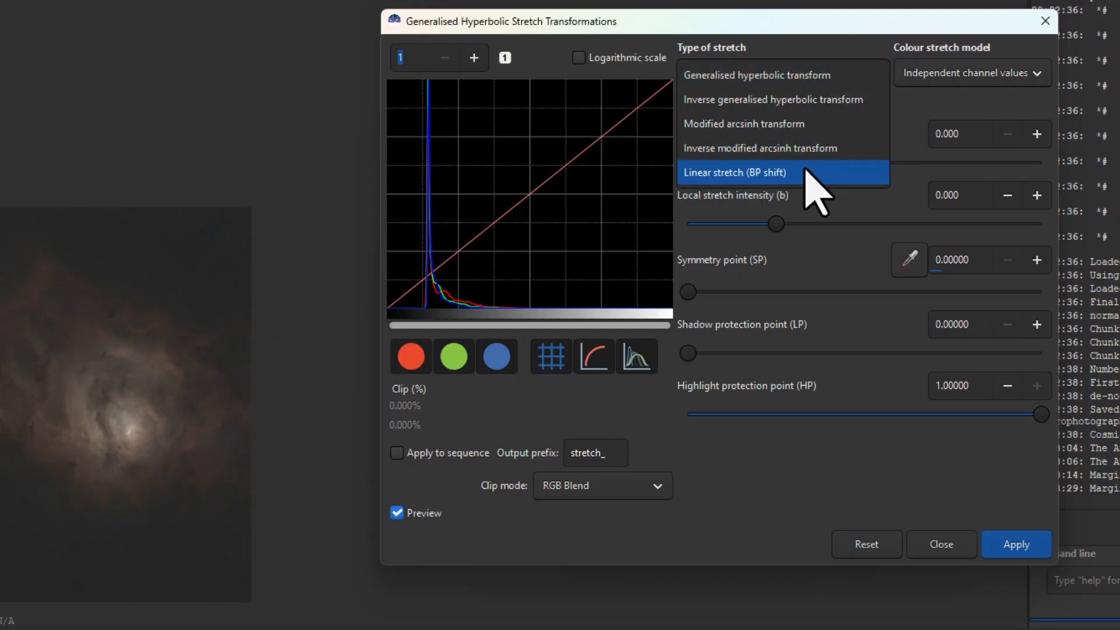
{"action": "left_click", "coordinate": [761, 177]}
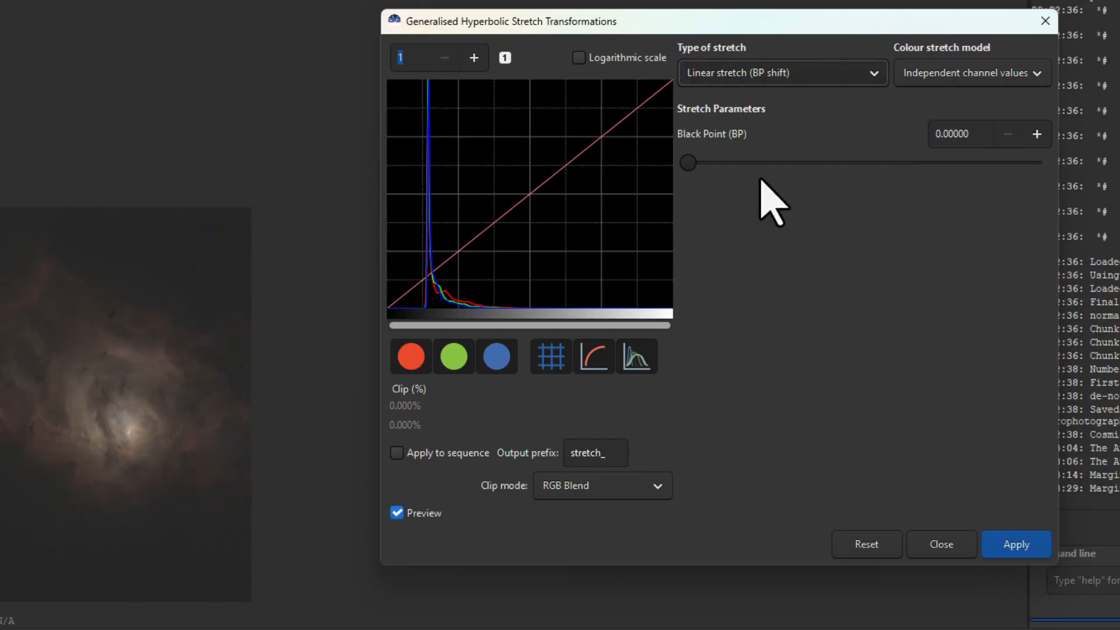
{"action": "mouse_move", "coordinate": [687, 163]}
{"action": "left_mouse_down"}
{"action": "mouse_move", "coordinate": [702, 162]}
{"action": "mouse_move", "coordinate": [689, 164]}
{"action": "left_mouse_up"}
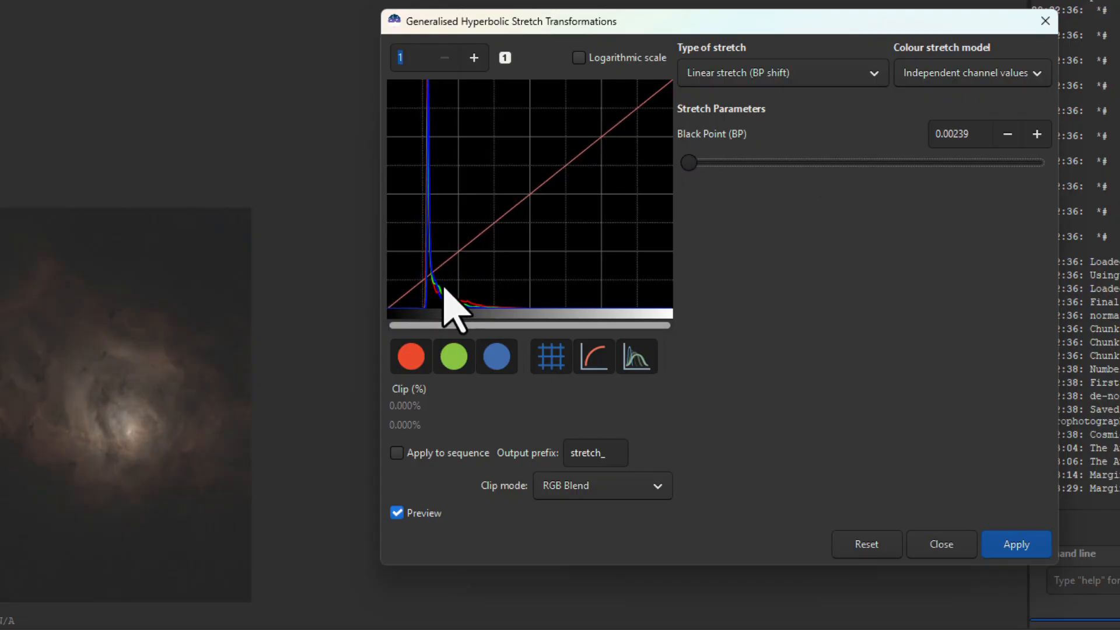
{"action": "left_click_drag", "start_coordinate": [690, 163], "coordinate": [734, 164]}
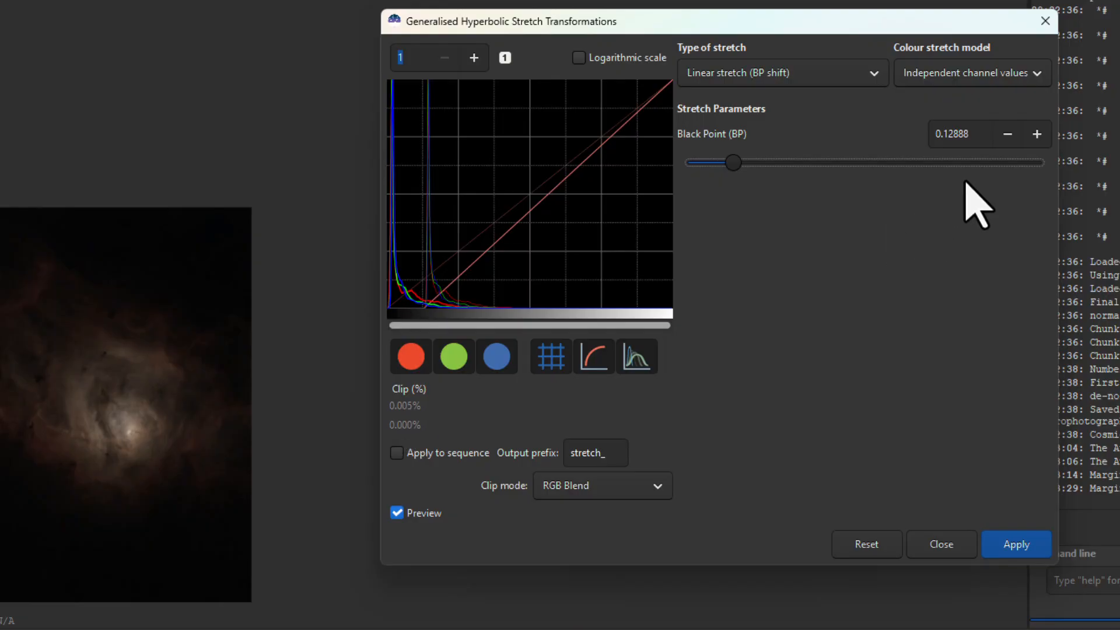
{"action": "left_click", "coordinate": [1007, 133]}
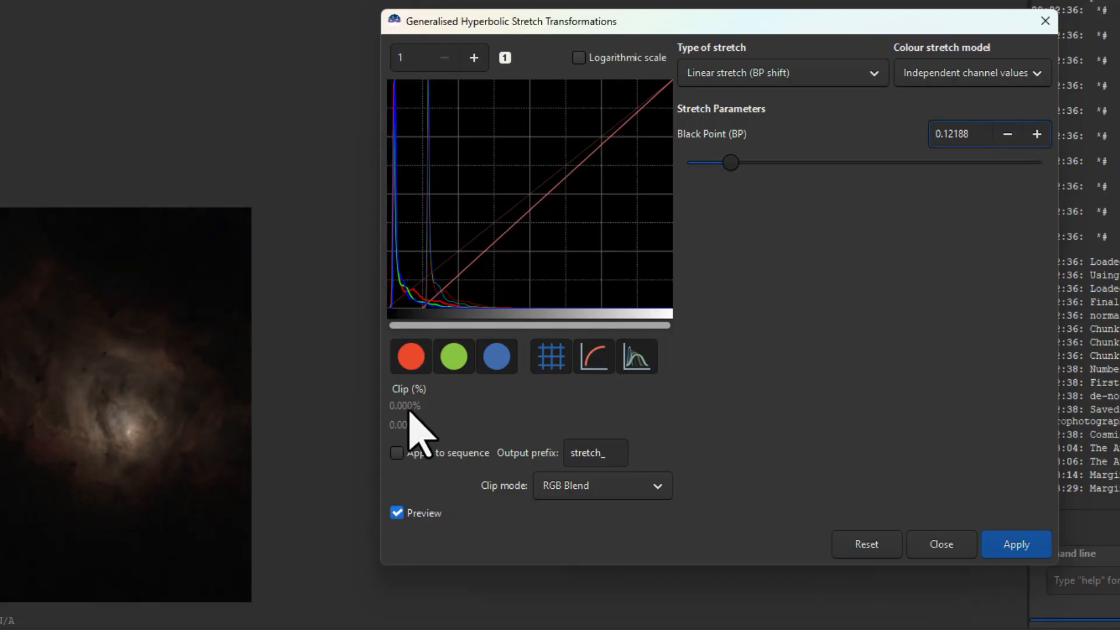
{"action": "left_click", "coordinate": [1014, 544]}
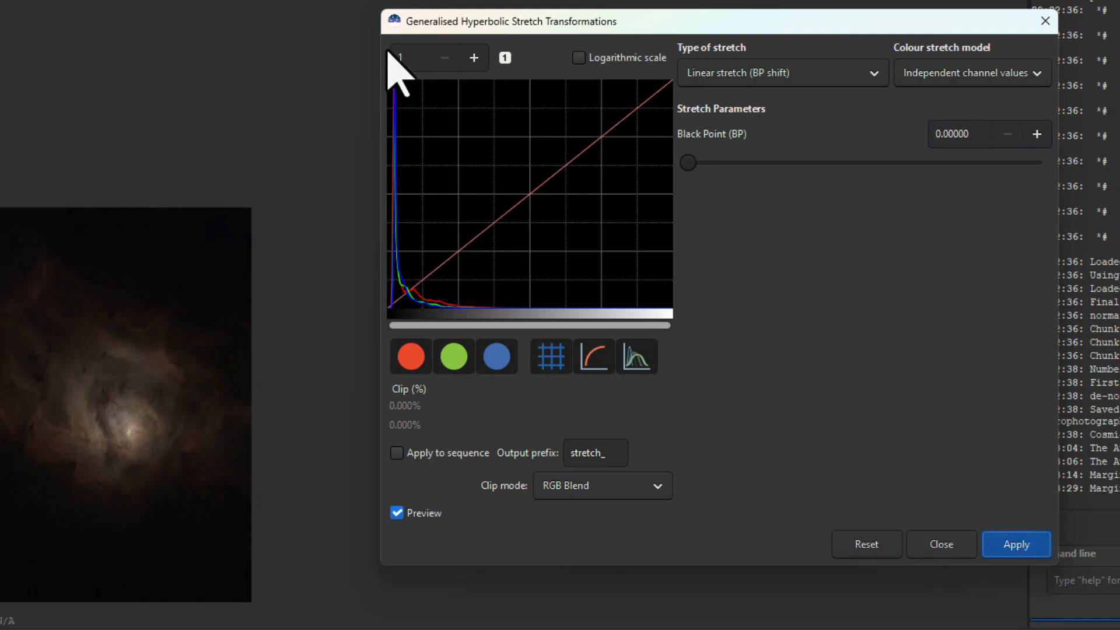
Return to the generalised hyperbolic transform, apply one more small stretch factor increase and close the stretch dialog
{"action": "left_click", "coordinate": [771, 73]}
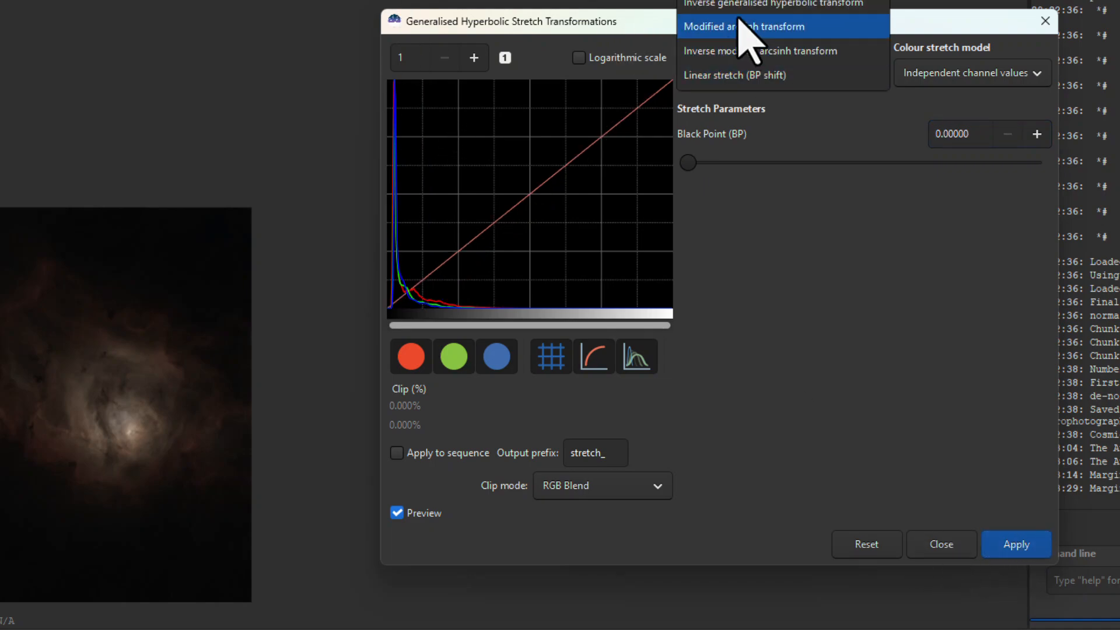
{"action": "left_click", "coordinate": [720, 5]}
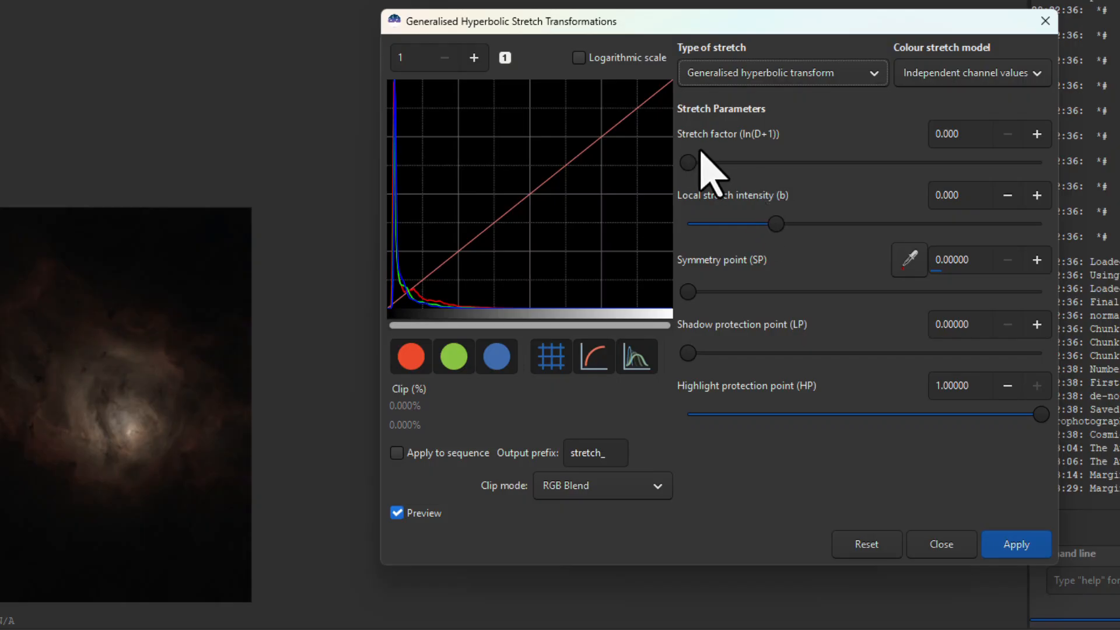
{"action": "left_click_drag", "start_coordinate": [687, 162], "coordinate": [707, 175]}
{"action": "left_click", "coordinate": [1021, 540]}
{"action": "left_click", "coordinate": [1029, 539]}
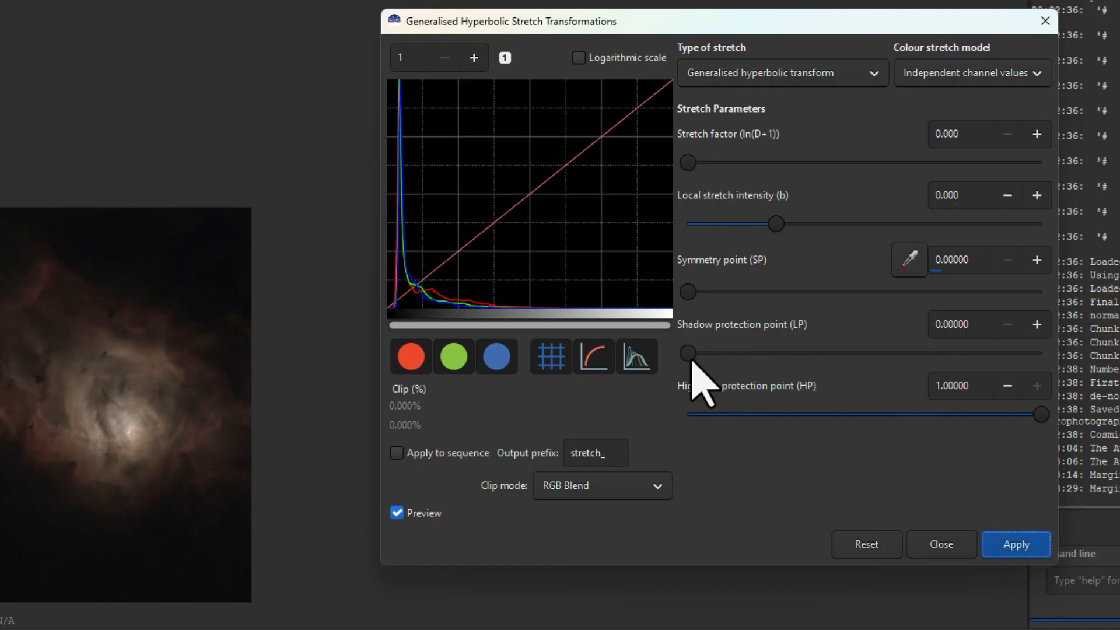
{"action": "left_click", "coordinate": [933, 545]}
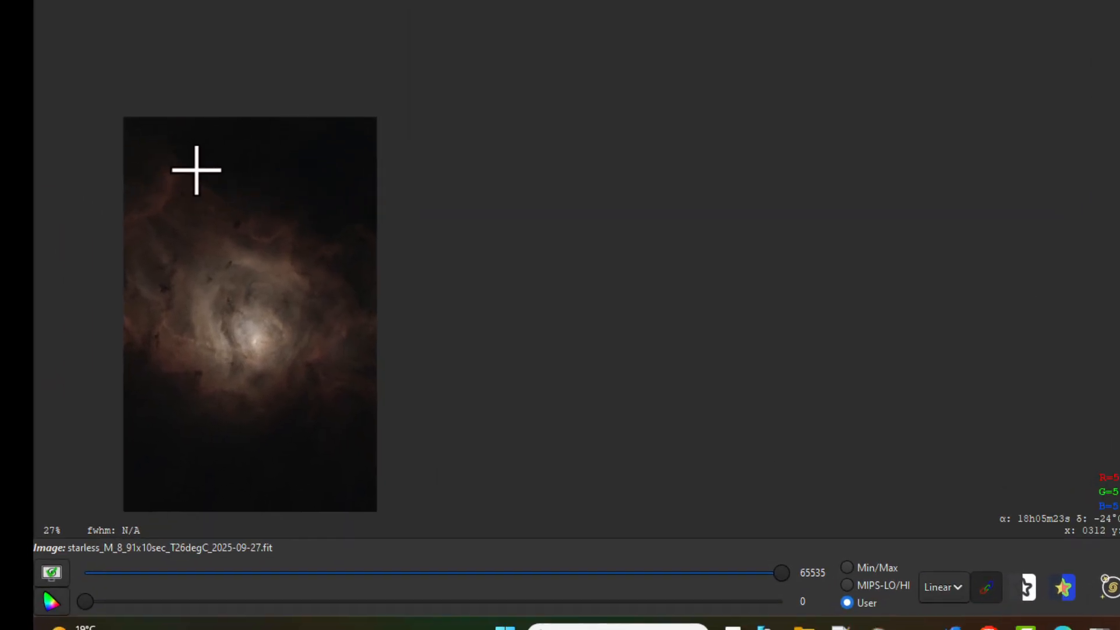
Examine the stretched starless nebula up close and as a whole for brightness, detail and background
{"action": "scroll", "coordinate": [268, 241], "scroll_direction": "up", "scroll_amount": 3}
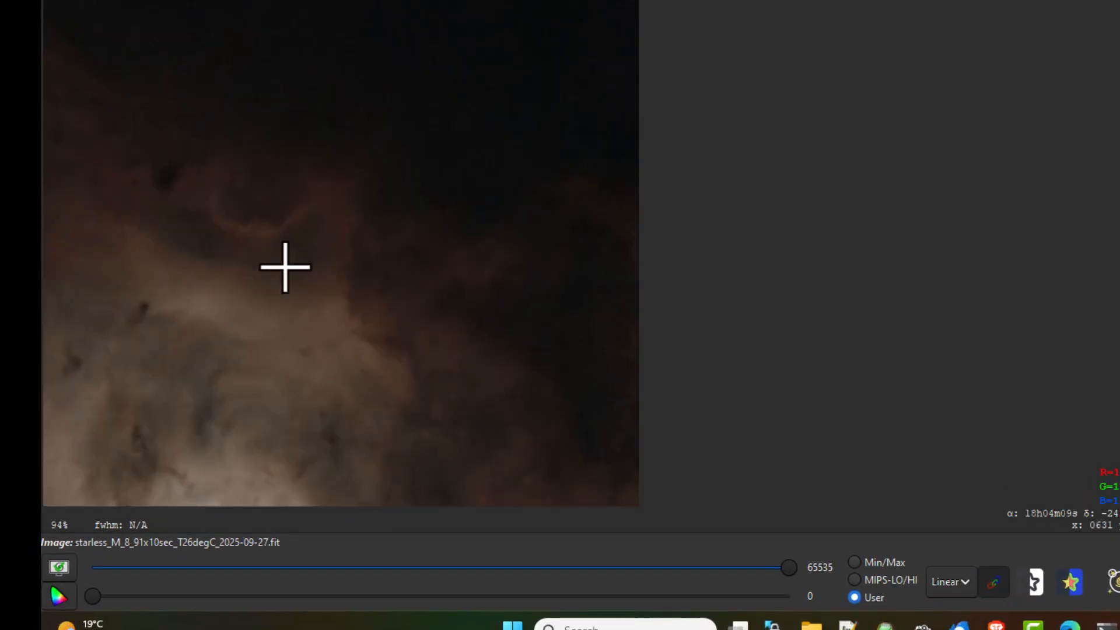
{"action": "scroll", "coordinate": [262, 308], "scroll_direction": "down", "scroll_amount": 3}
{"action": "right_click", "coordinate": [276, 328]}
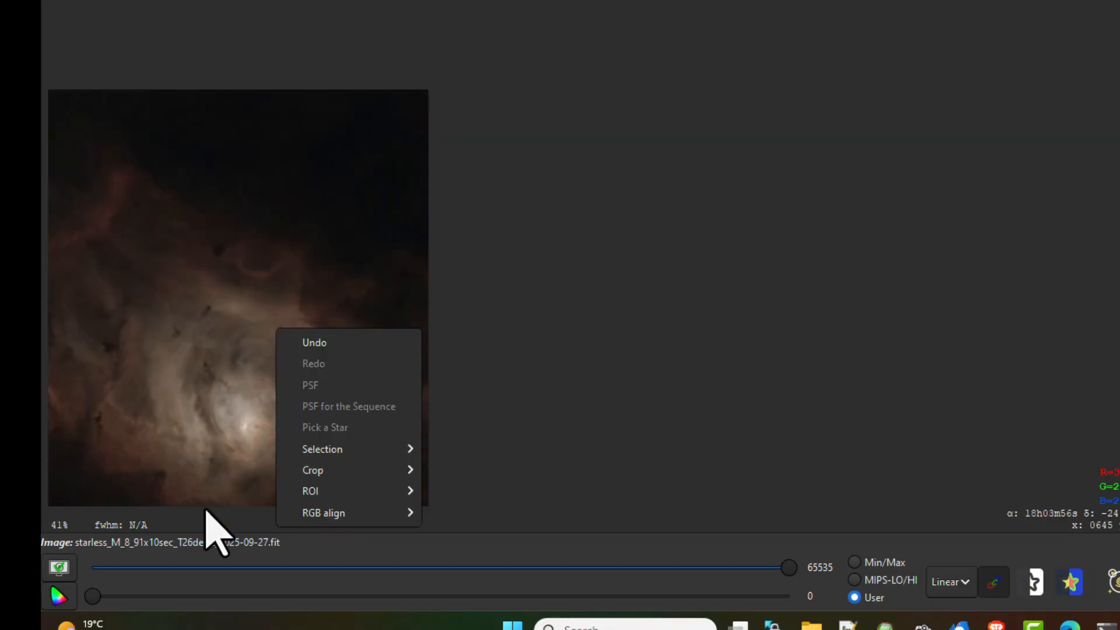
{"action": "scroll", "coordinate": [213, 495], "scroll_direction": "up", "scroll_amount": 4}
{"action": "scroll", "coordinate": [213, 496], "scroll_direction": "down", "scroll_amount": 5}
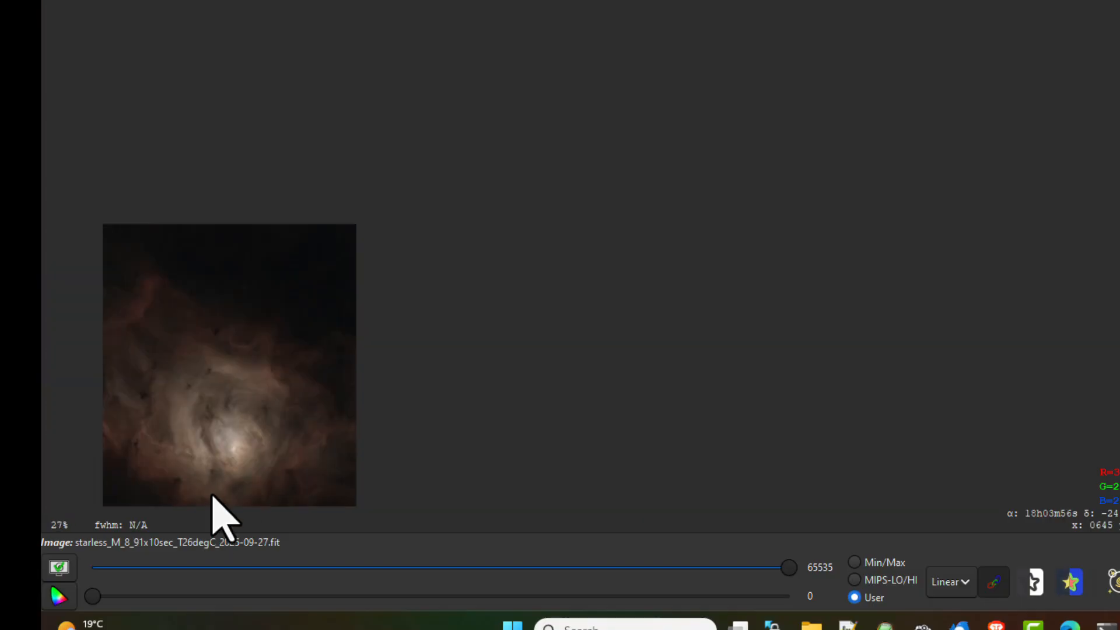
{"action": "scroll", "coordinate": [212, 496], "scroll_direction": "up", "scroll_amount": 1}
{"action": "scroll", "coordinate": [213, 496], "scroll_direction": "up", "scroll_amount": 1}
{"action": "scroll", "coordinate": [704, 266], "scroll_direction": "down", "scroll_amount": 2}
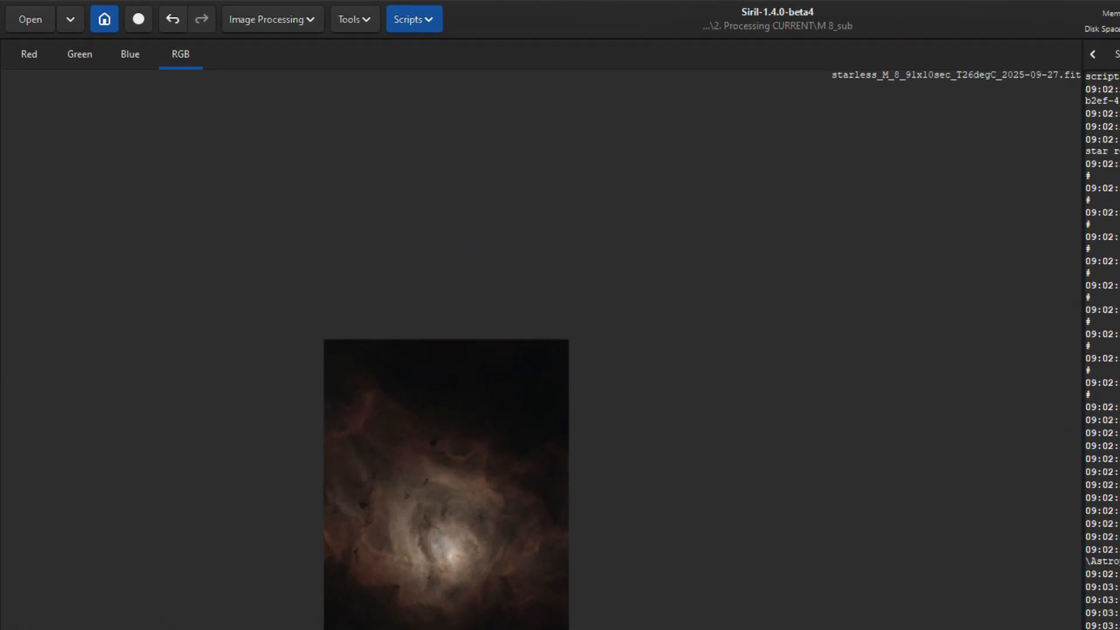
Apply a Color Saturation boost to the starless nebula with Global hue, amount 0.50 and background factor 1.00
{"action": "left_click", "coordinate": [359, 23]}
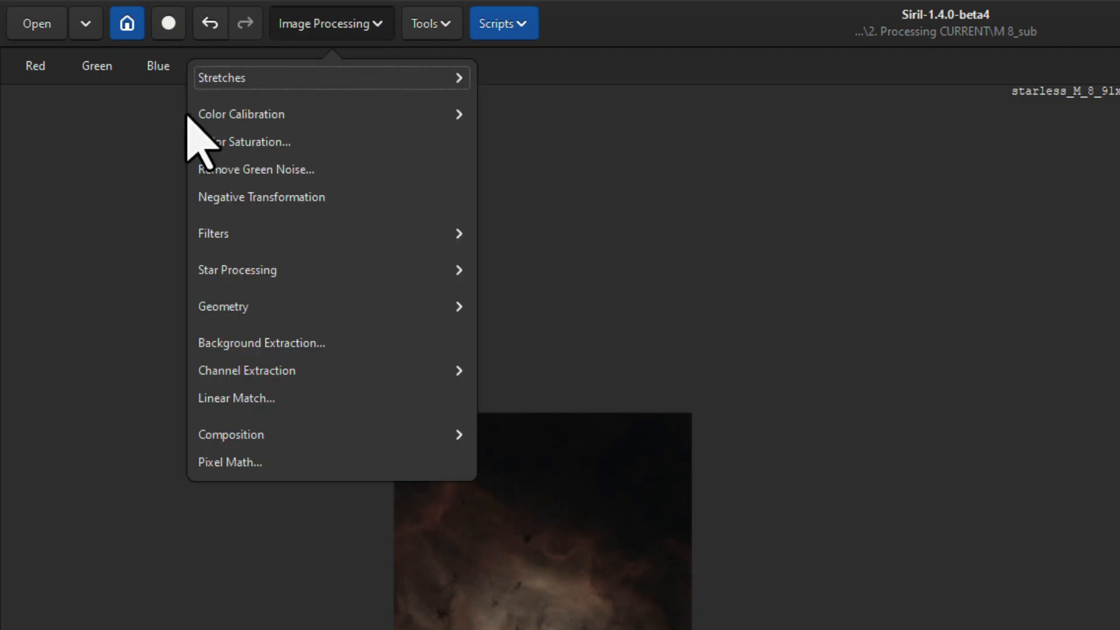
{"action": "left_click", "coordinate": [219, 146]}
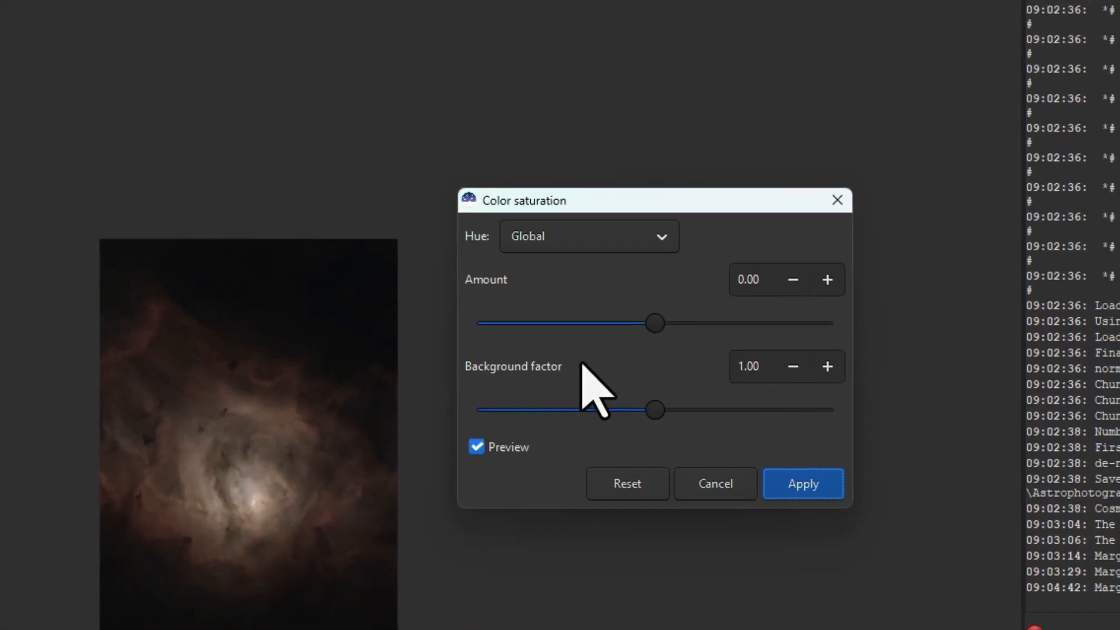
{"action": "left_click_drag", "start_coordinate": [655, 323], "coordinate": [708, 302]}
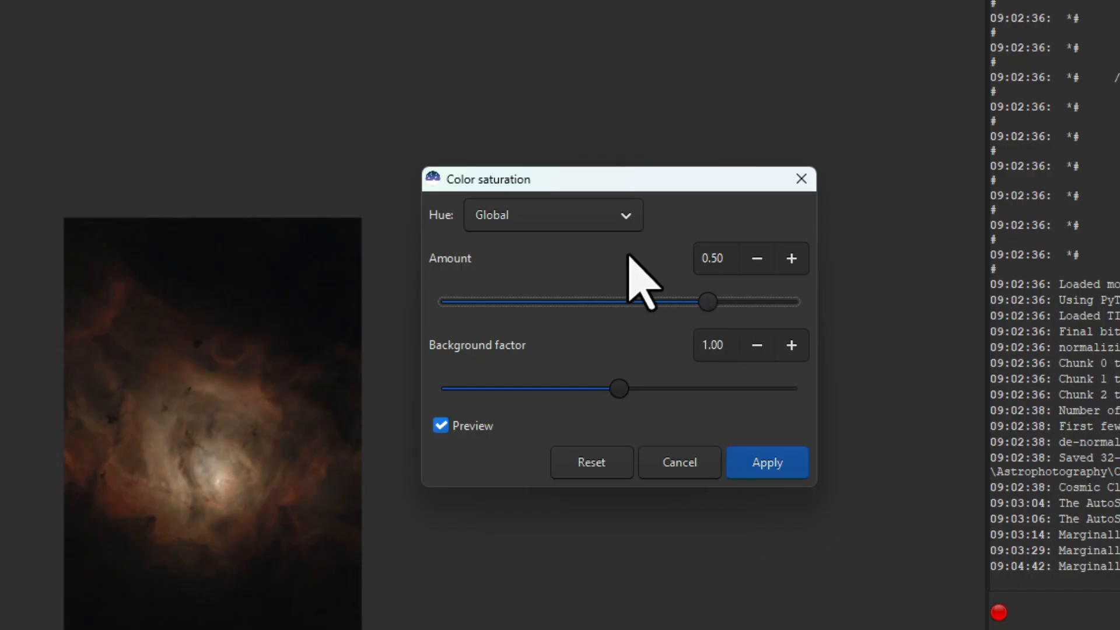
{"action": "left_click", "coordinate": [626, 215]}
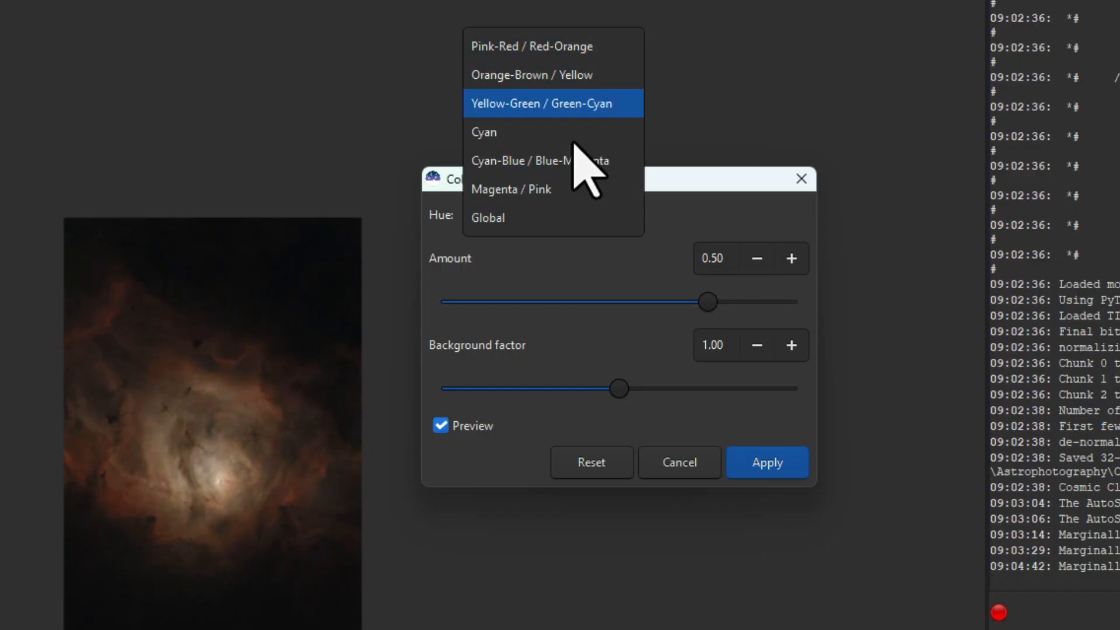
{"action": "left_click", "coordinate": [700, 200]}
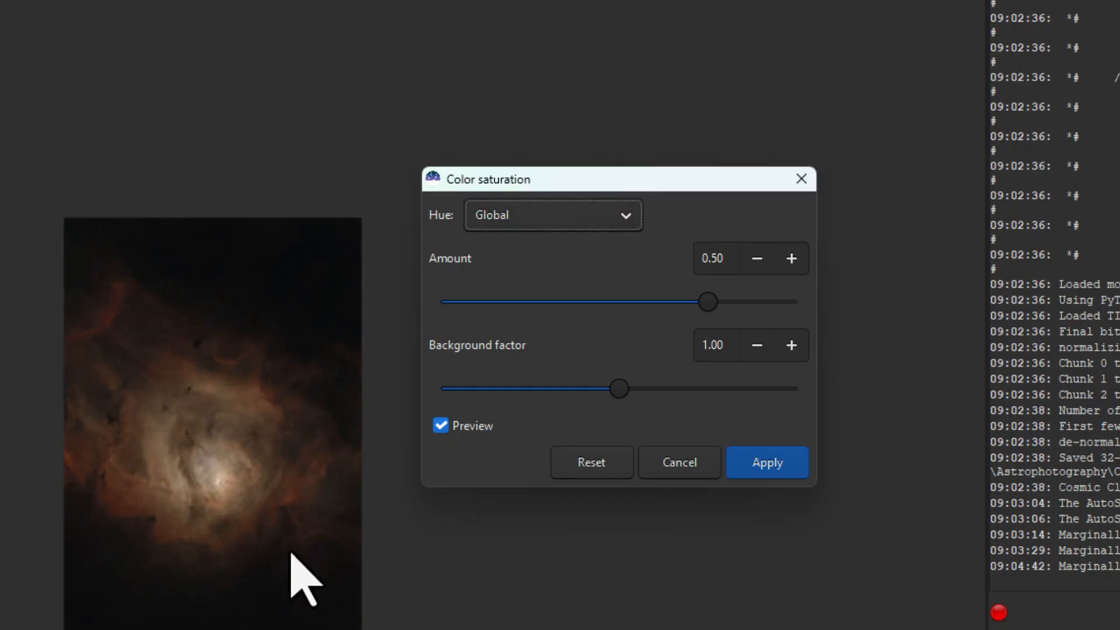
{"action": "left_click", "coordinate": [787, 465]}
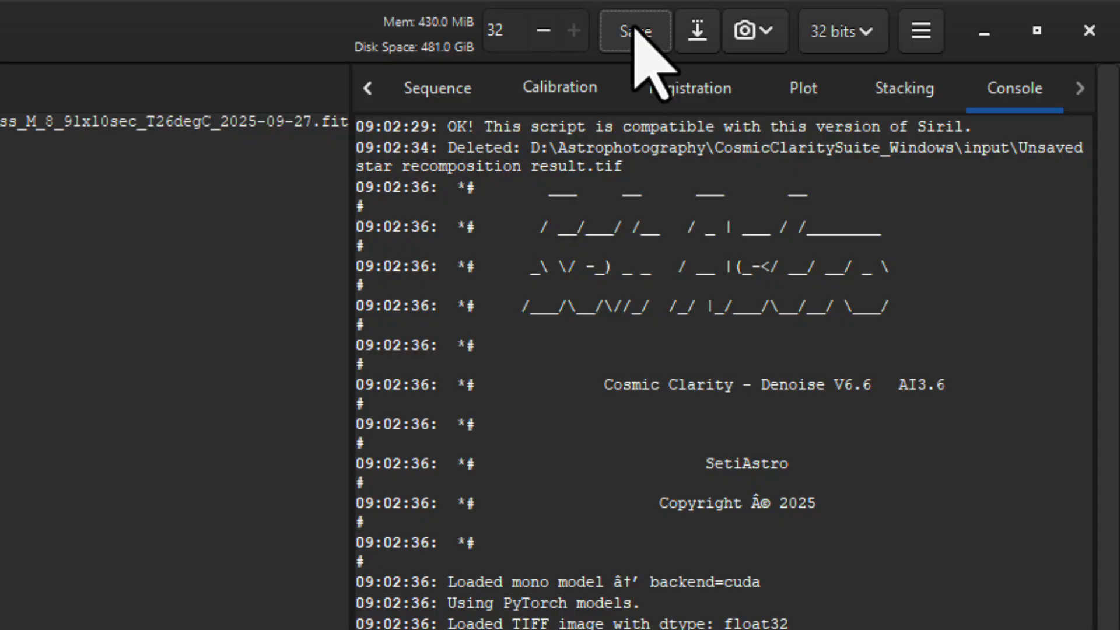
Open Star Recomposition and agree to close the current starless image
{"action": "left_click", "coordinate": [262, 29]}
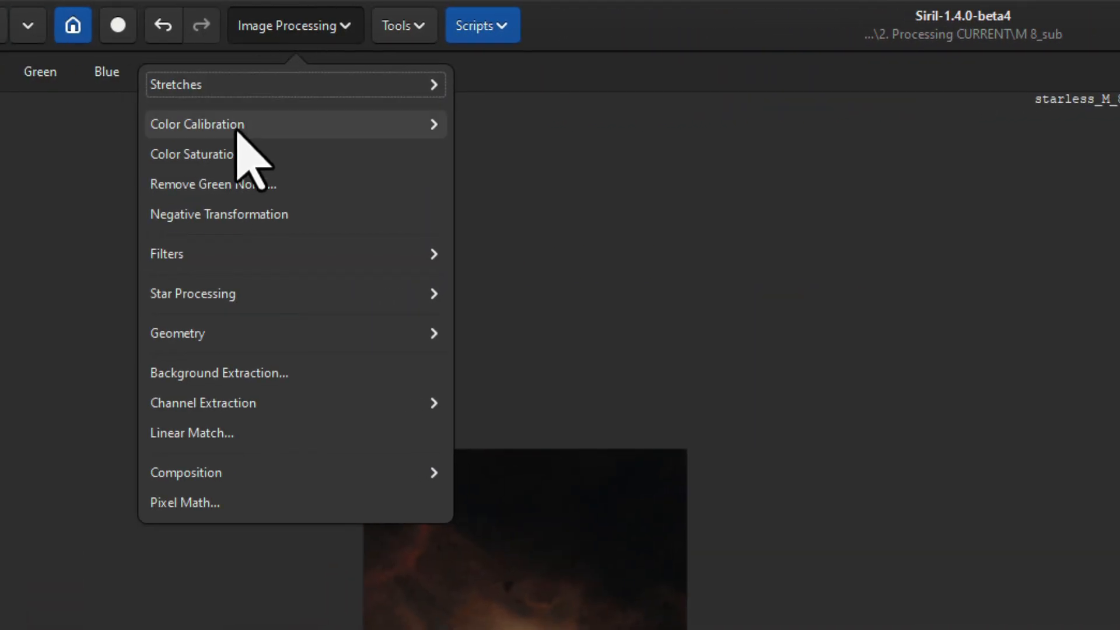
{"action": "left_click", "coordinate": [250, 294]}
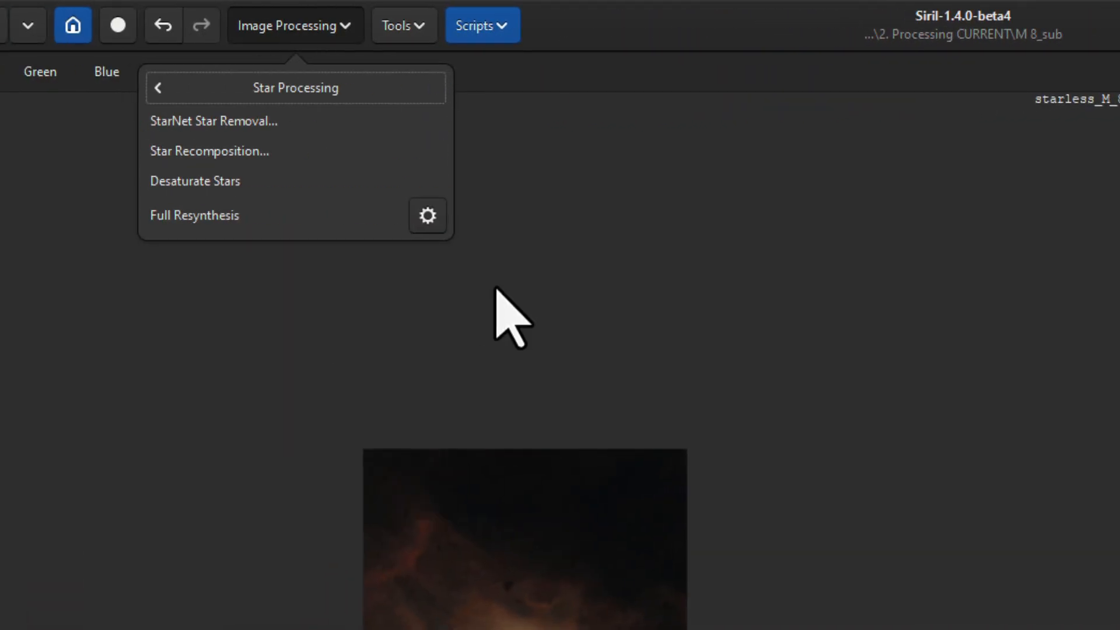
{"action": "left_click", "coordinate": [210, 152]}
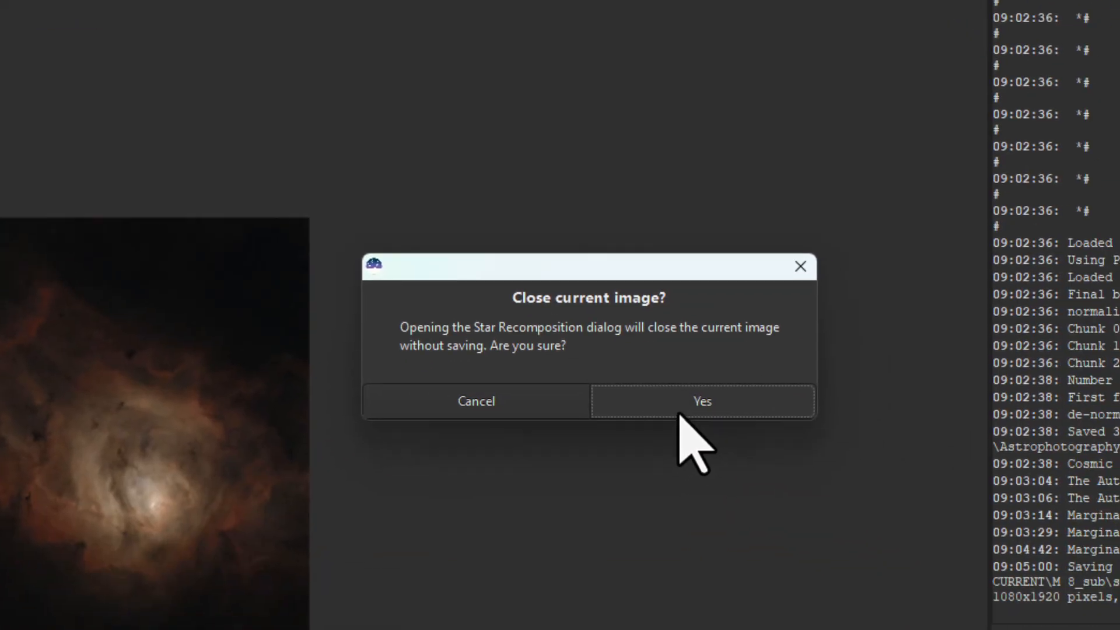
{"action": "left_click", "coordinate": [636, 392]}
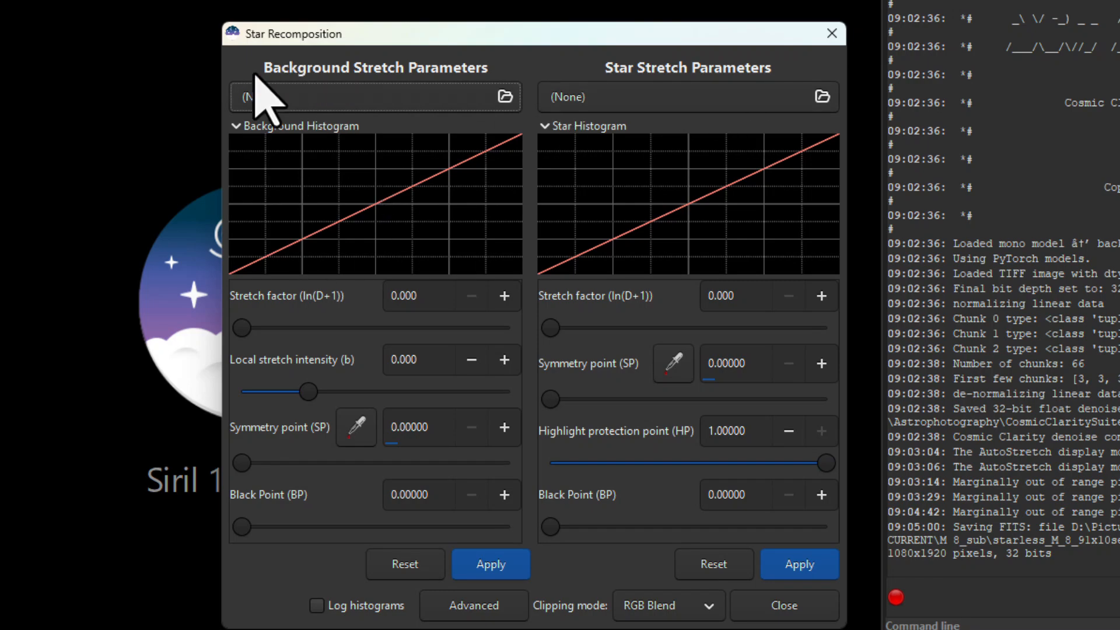
Load starless_M_8_91x10sec_T26degC_2025-09-27.fit as the recomposition background and starmask_M_8_91x10sec_T26degC_2025-09-27.fit as the star image
{"action": "left_click", "coordinate": [293, 93]}
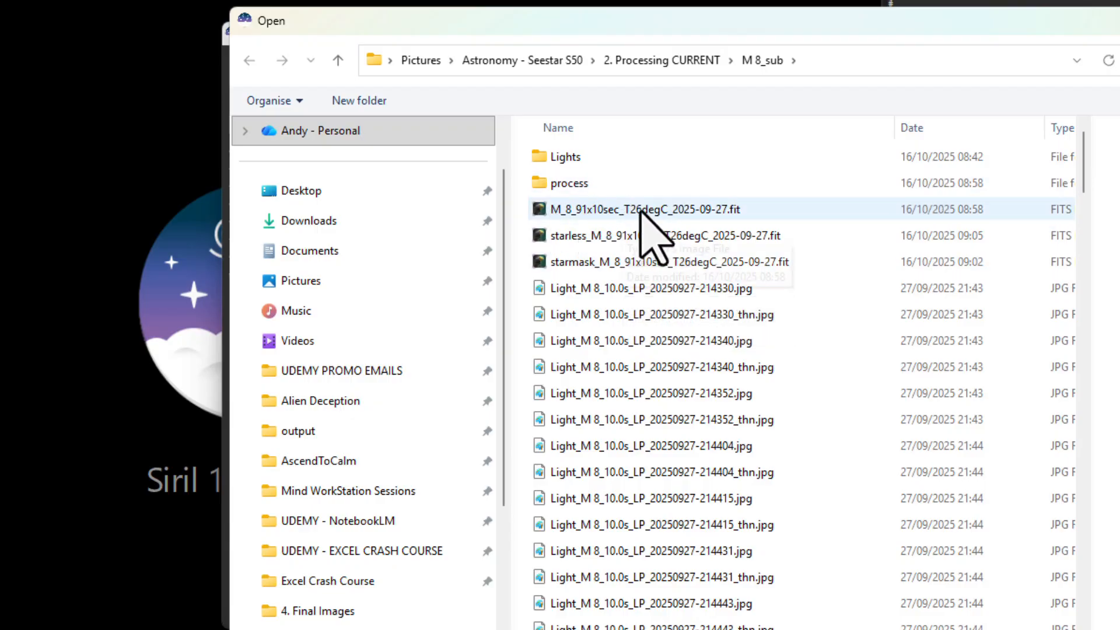
{"action": "double_click", "coordinate": [620, 236]}
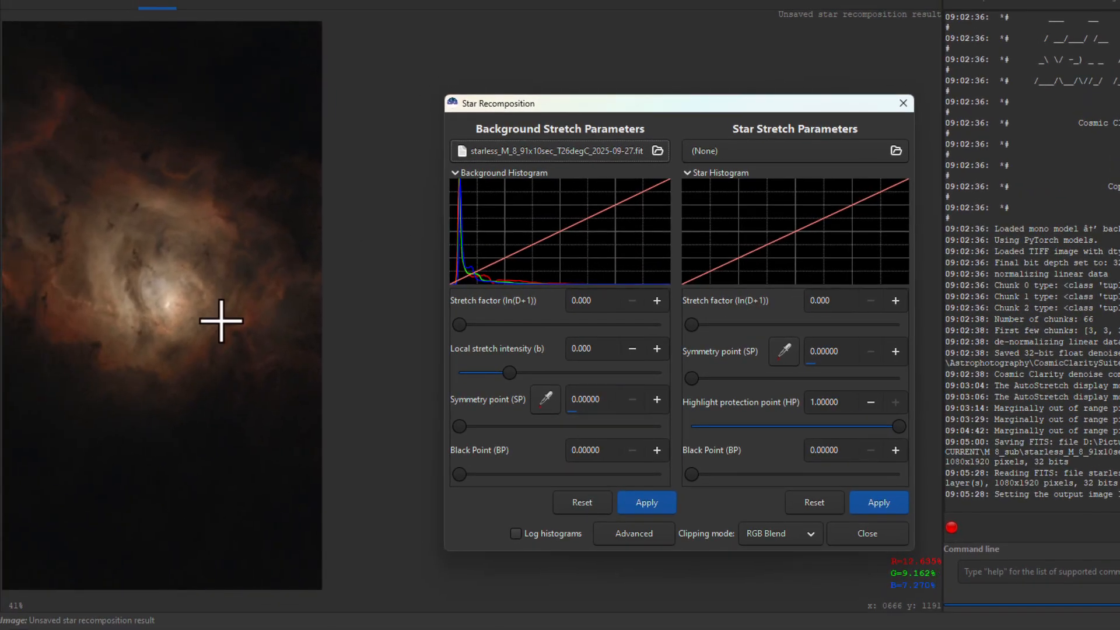
{"action": "left_click", "coordinate": [789, 153]}
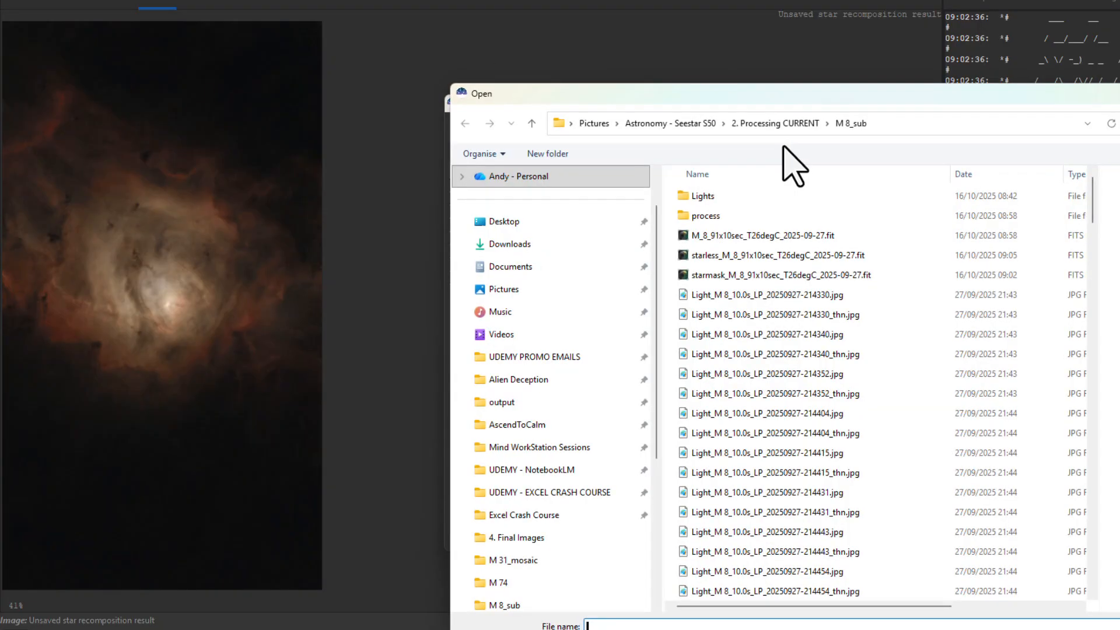
{"action": "left_click", "coordinate": [733, 277]}
{"action": "double_click", "coordinate": [733, 277]}
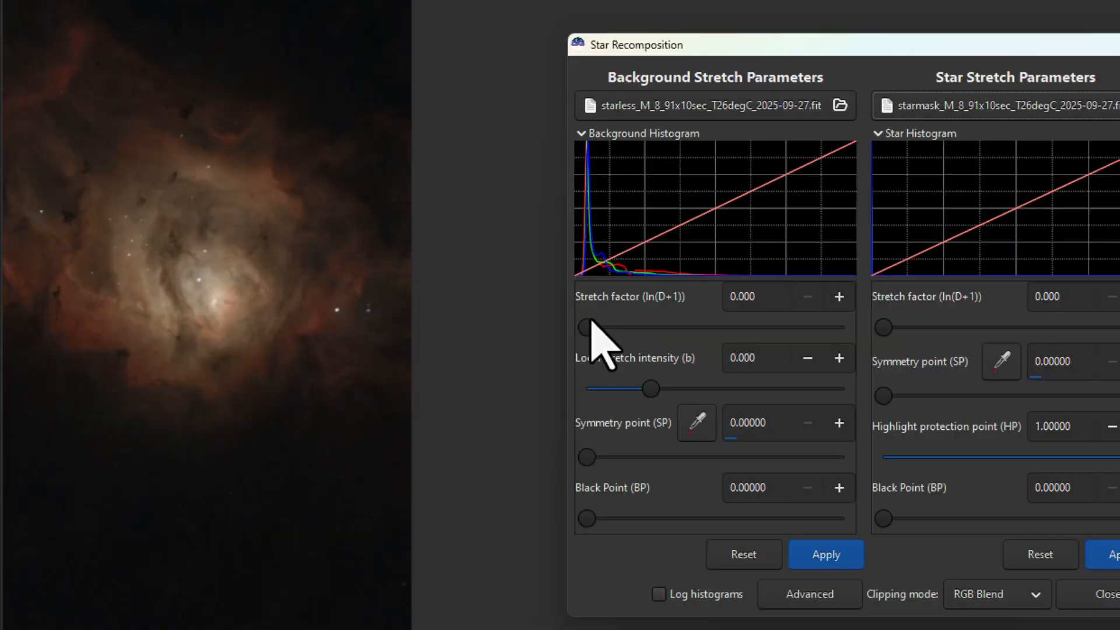
Apply a background stretch with a stretch factor of 0.459, leaving the background black point at 0
{"action": "left_click_drag", "start_coordinate": [460, 324], "coordinate": [466, 324]}
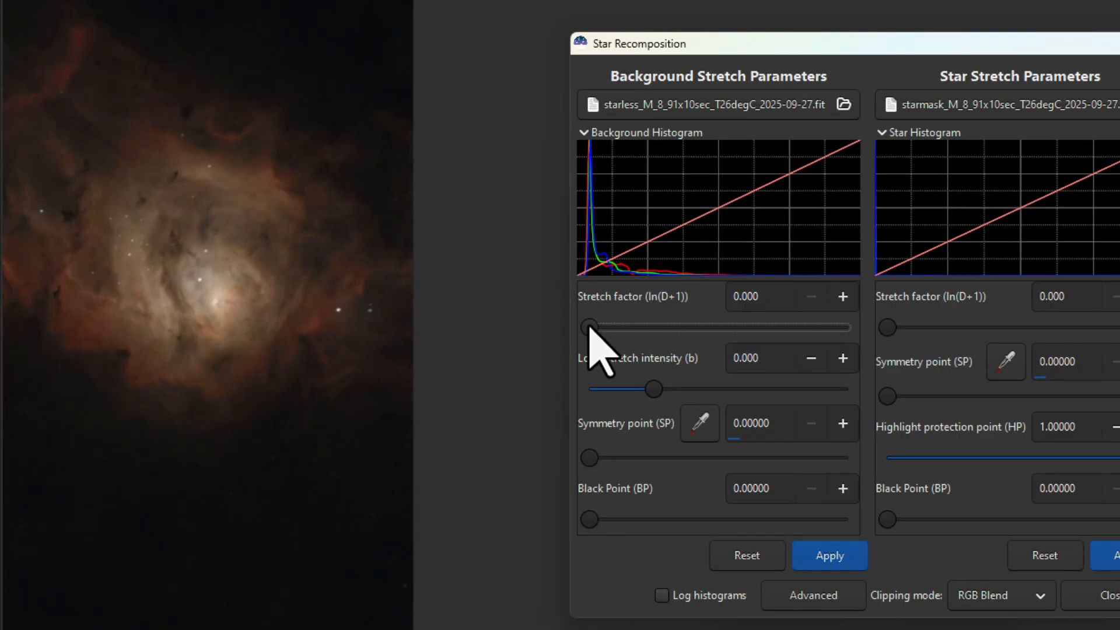
{"action": "left_click_drag", "start_coordinate": [600, 329], "coordinate": [603, 326]}
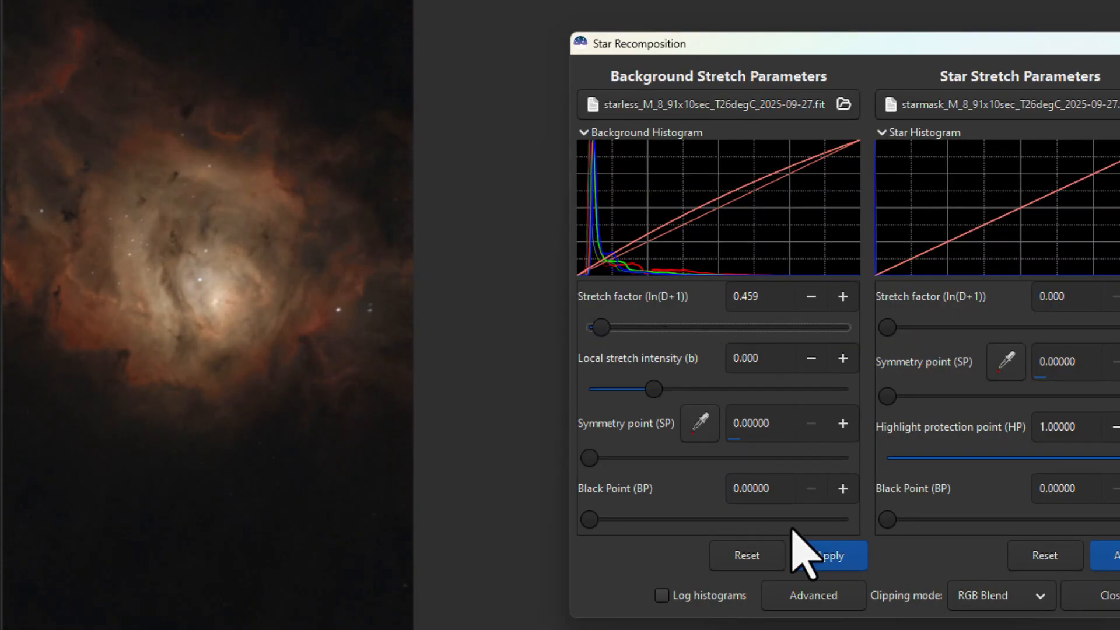
{"action": "left_click", "coordinate": [838, 563]}
{"action": "mouse_move", "coordinate": [589, 518]}
{"action": "left_mouse_down"}
{"action": "mouse_move", "coordinate": [622, 519]}
{"action": "mouse_move", "coordinate": [580, 524]}
{"action": "left_mouse_up"}
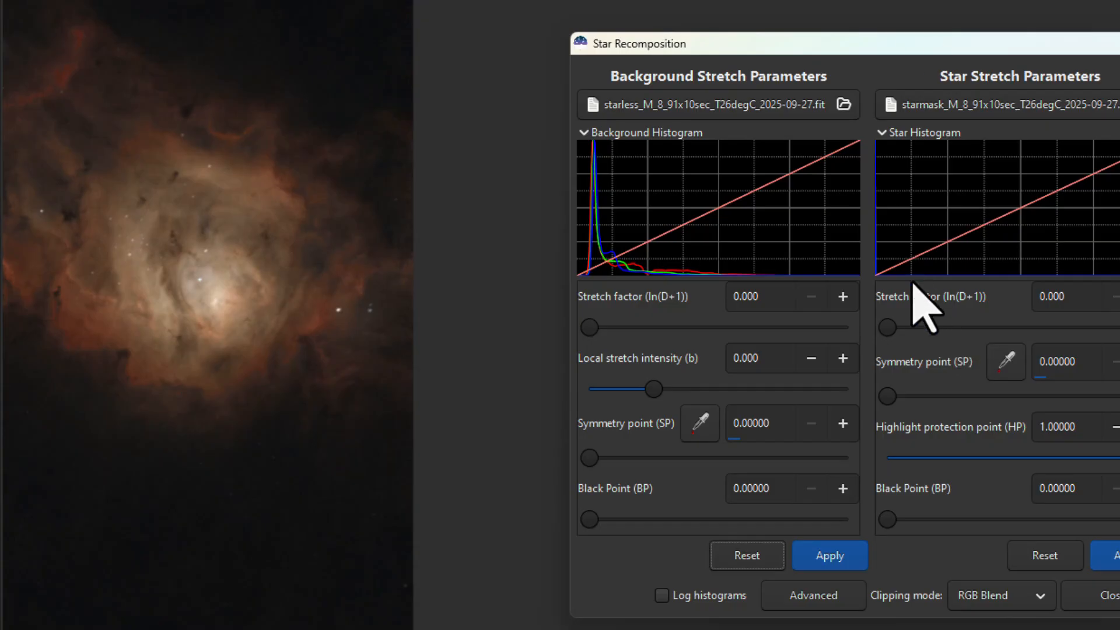
Apply a star stretch with a stretch factor of 6.130, apply the background settings and close Star Recomposition
{"action": "left_click_drag", "start_coordinate": [886, 327], "coordinate": [1050, 328]}
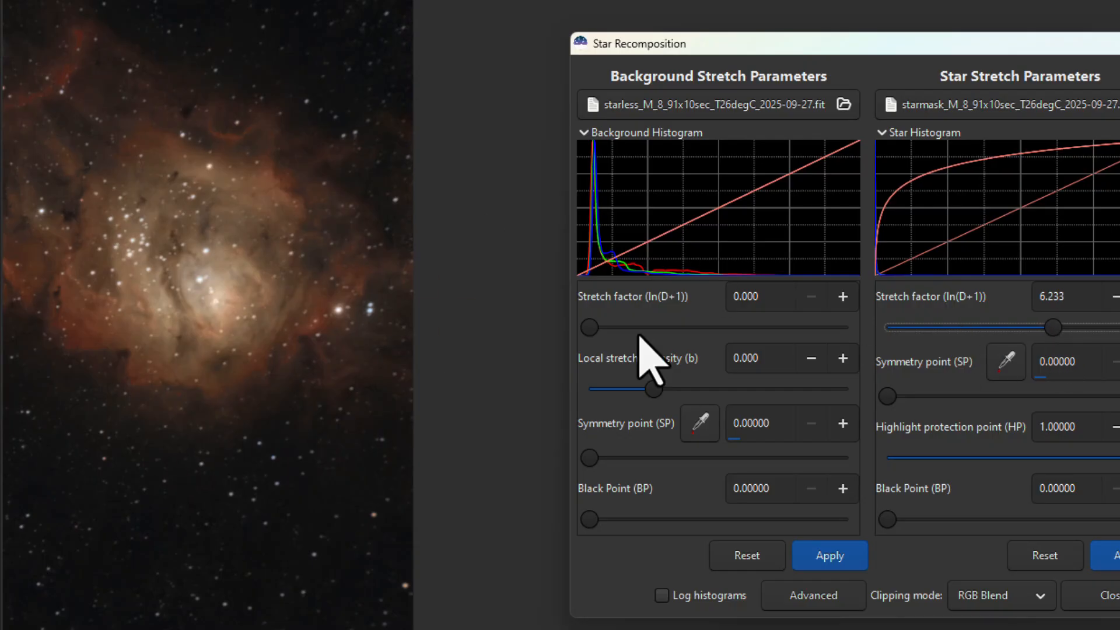
{"action": "left_click", "coordinate": [1097, 553]}
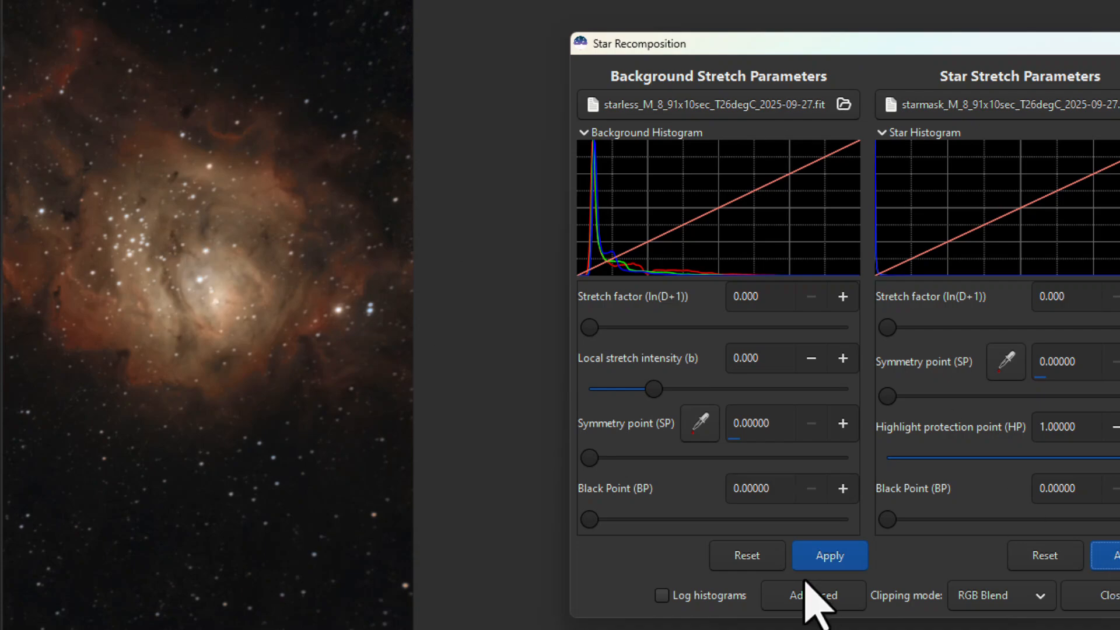
{"action": "left_click", "coordinate": [813, 561]}
{"action": "left_click", "coordinate": [1110, 596]}
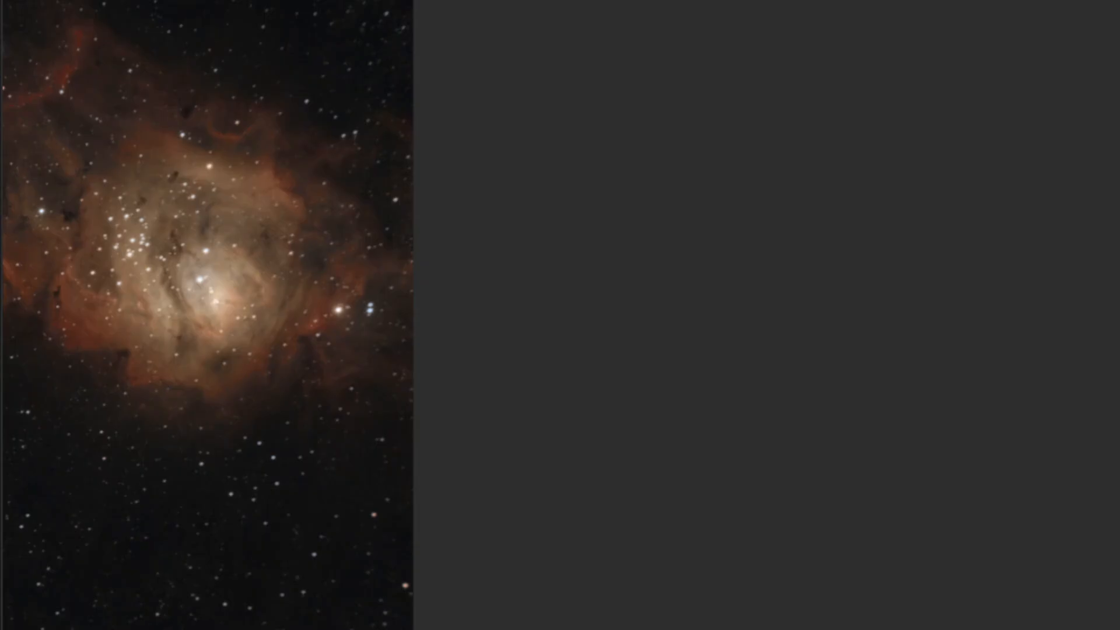
Denoise the recomposed image with the CosmicClarity_Denoise script in Full mode at strength 0.50, using the GPU, and close the script window
{"action": "left_click", "coordinate": [302, 11]}
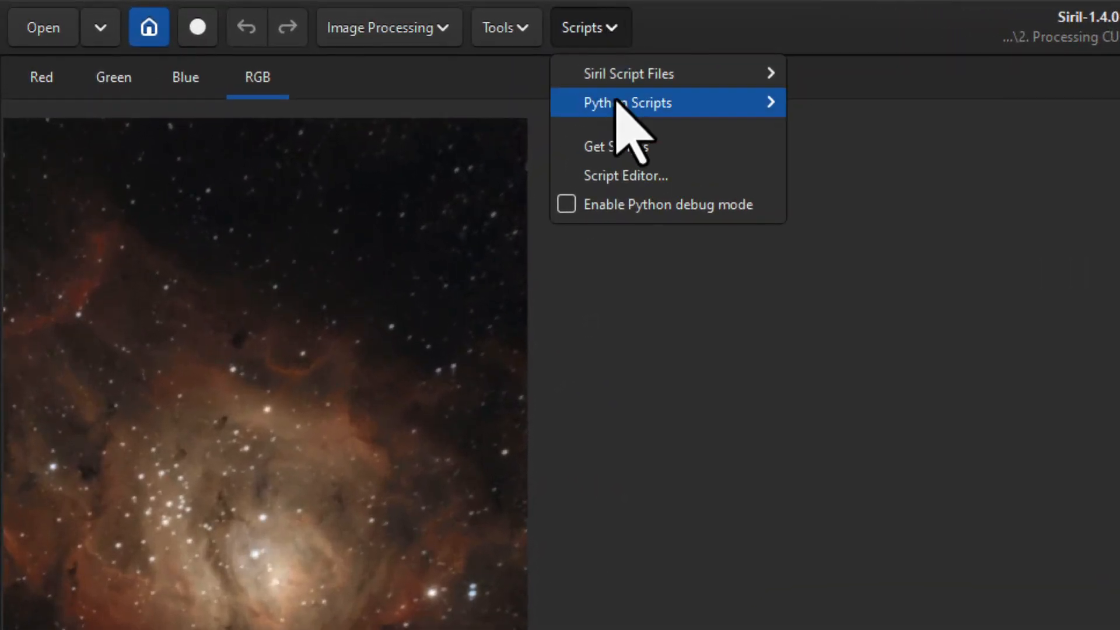
{"action": "mouse_move", "coordinate": [618, 103]}
{"action": "mouse_move", "coordinate": [836, 111]}
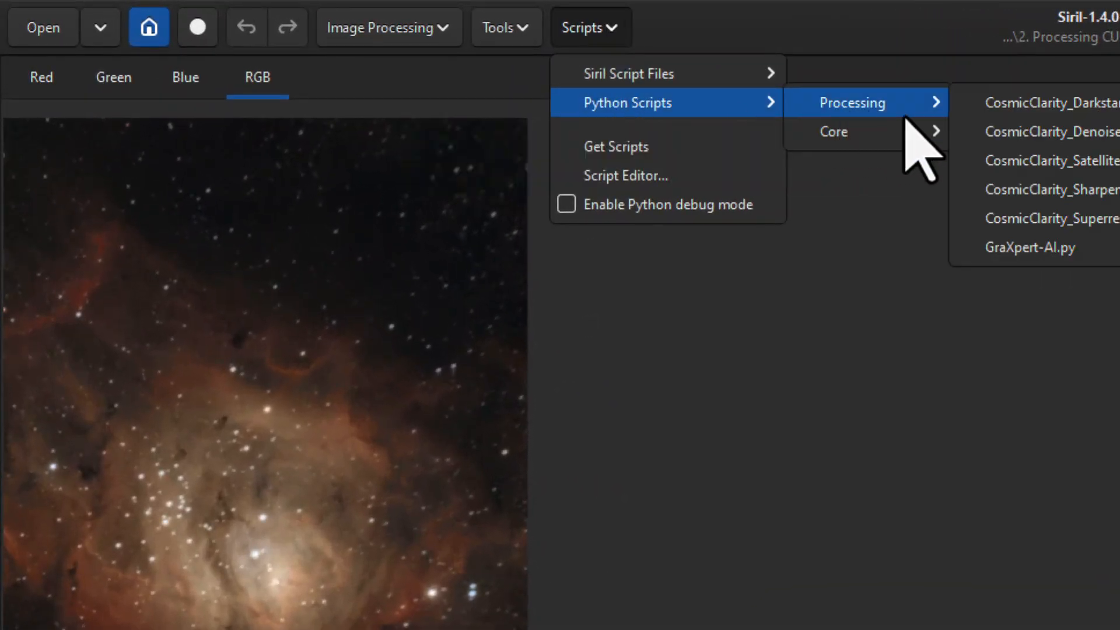
{"action": "left_click", "coordinate": [1044, 133]}
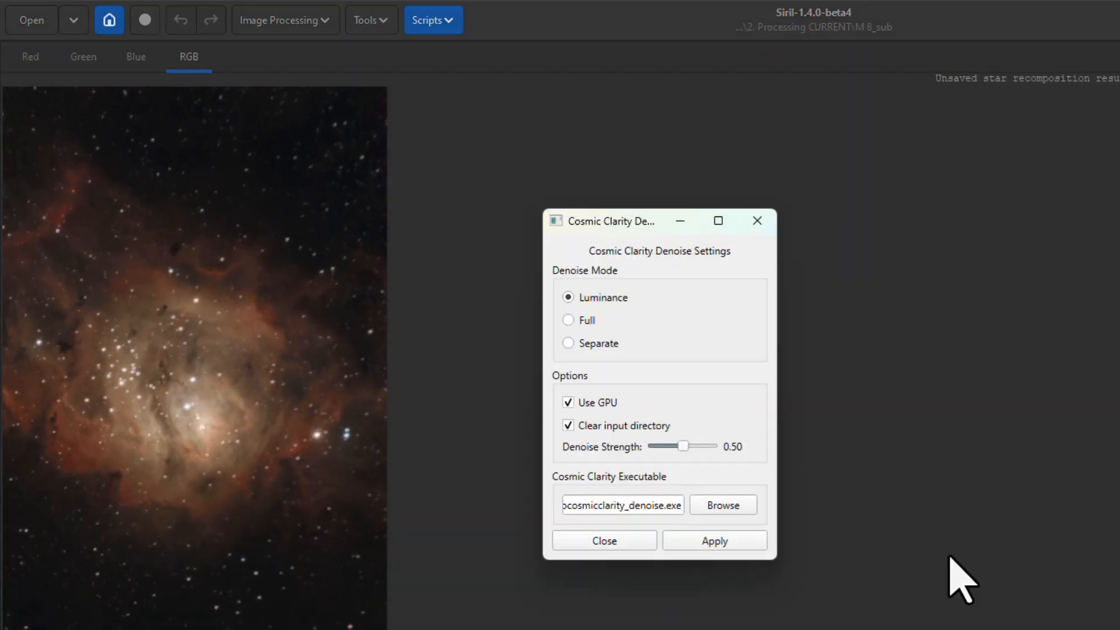
{"action": "left_click", "coordinate": [729, 538]}
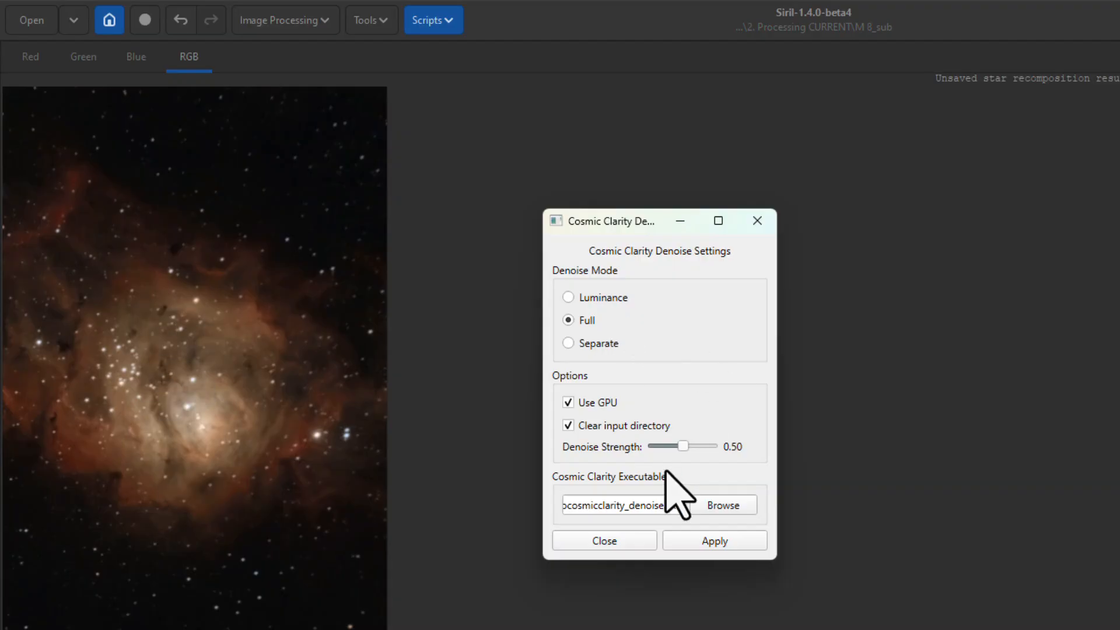
{"action": "left_click", "coordinate": [632, 538]}
Sharpen the image with the CosmicClarity_Sharpen script in Both mode, with stellar and non-stellar amounts of 0.50, and close the script window
{"action": "left_click", "coordinate": [440, 20]}
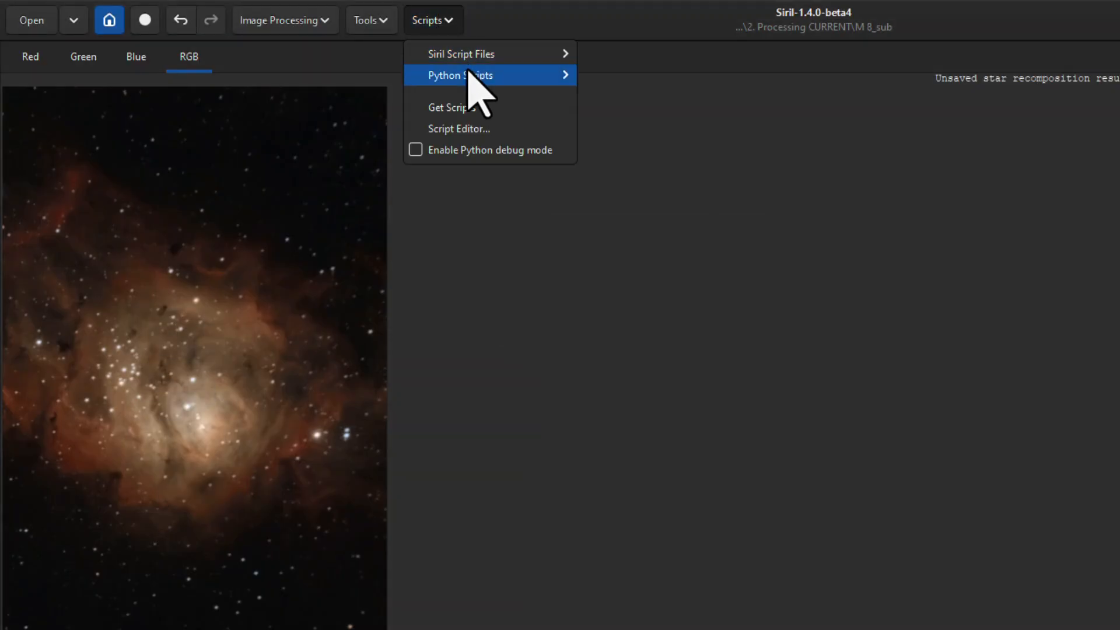
{"action": "mouse_move", "coordinate": [676, 74]}
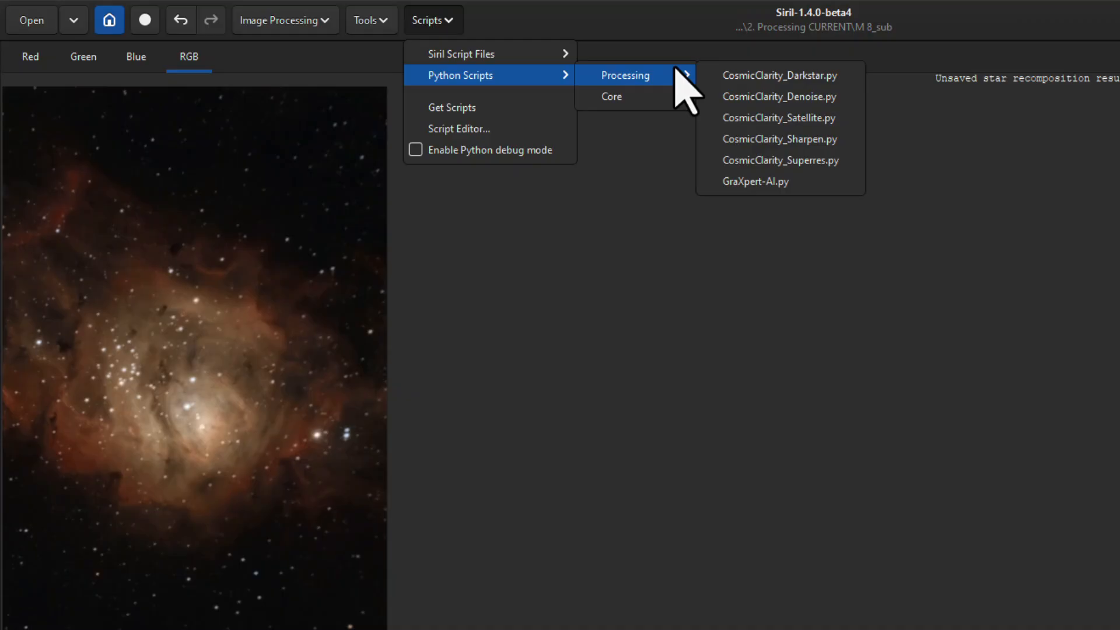
{"action": "left_click", "coordinate": [780, 138]}
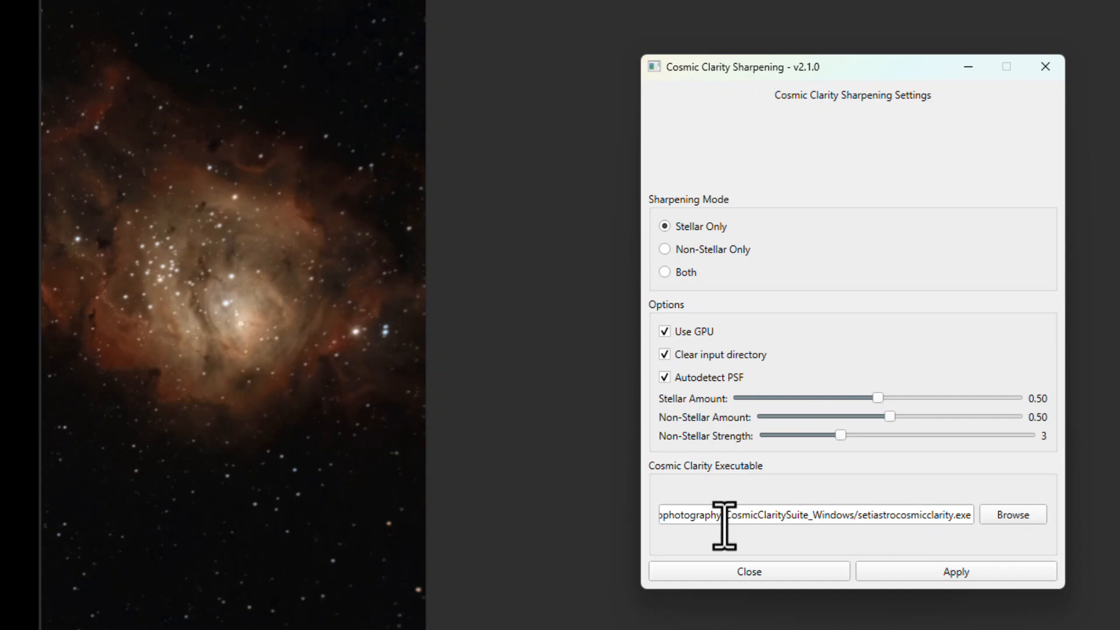
{"action": "mouse_move", "coordinate": [723, 518]}
{"action": "left_mouse_down"}
{"action": "mouse_move", "coordinate": [957, 514]}
{"action": "mouse_move", "coordinate": [708, 517]}
{"action": "left_mouse_up"}
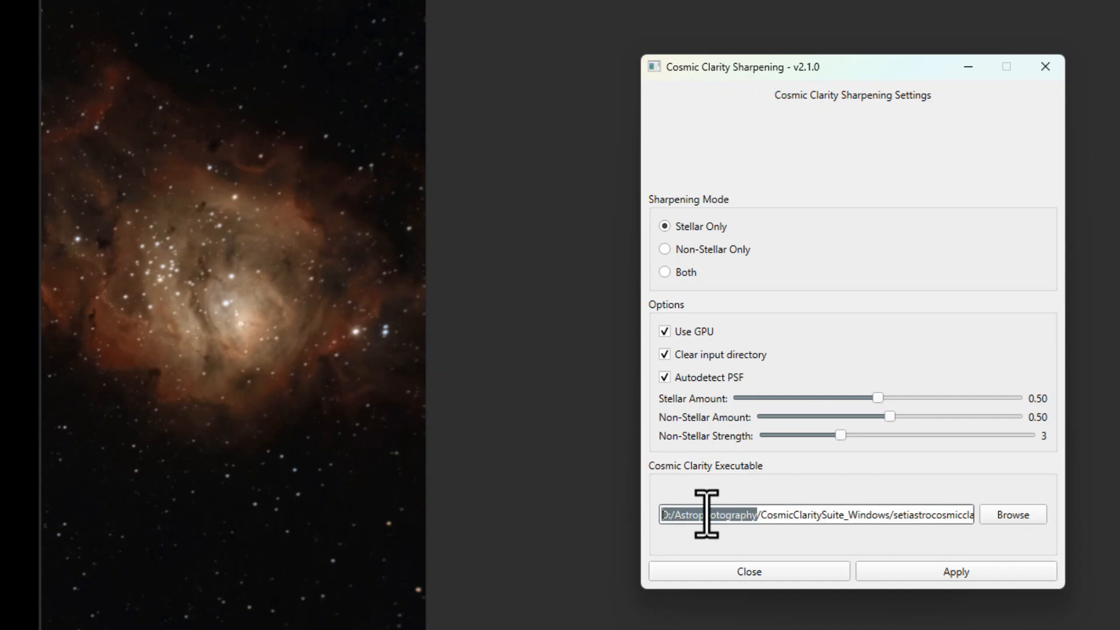
{"action": "left_click", "coordinate": [918, 516]}
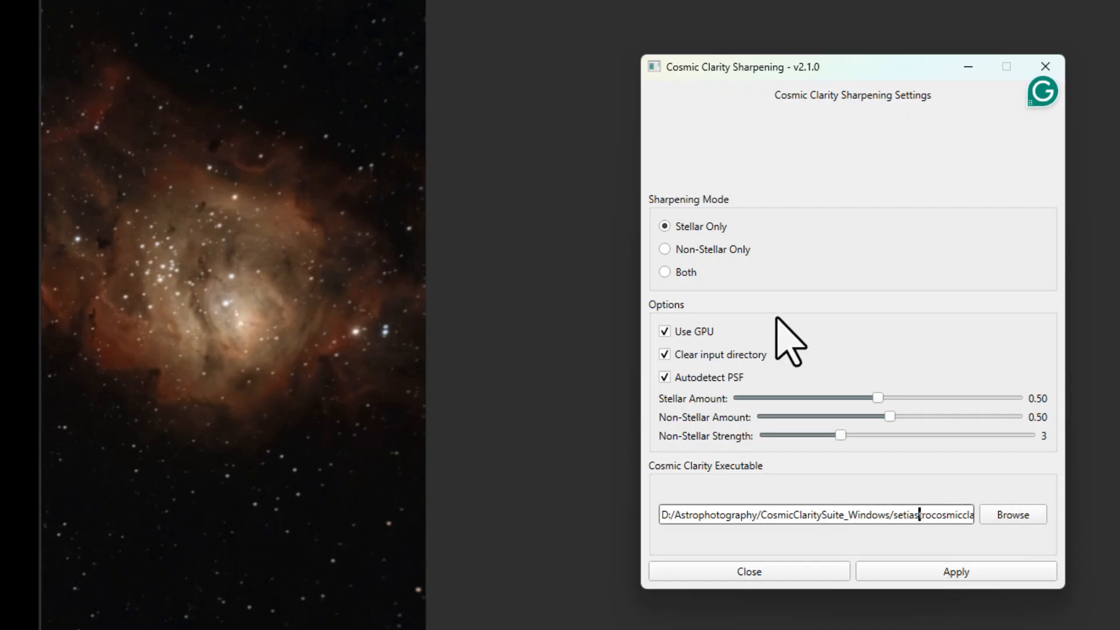
{"action": "left_click", "coordinate": [681, 270]}
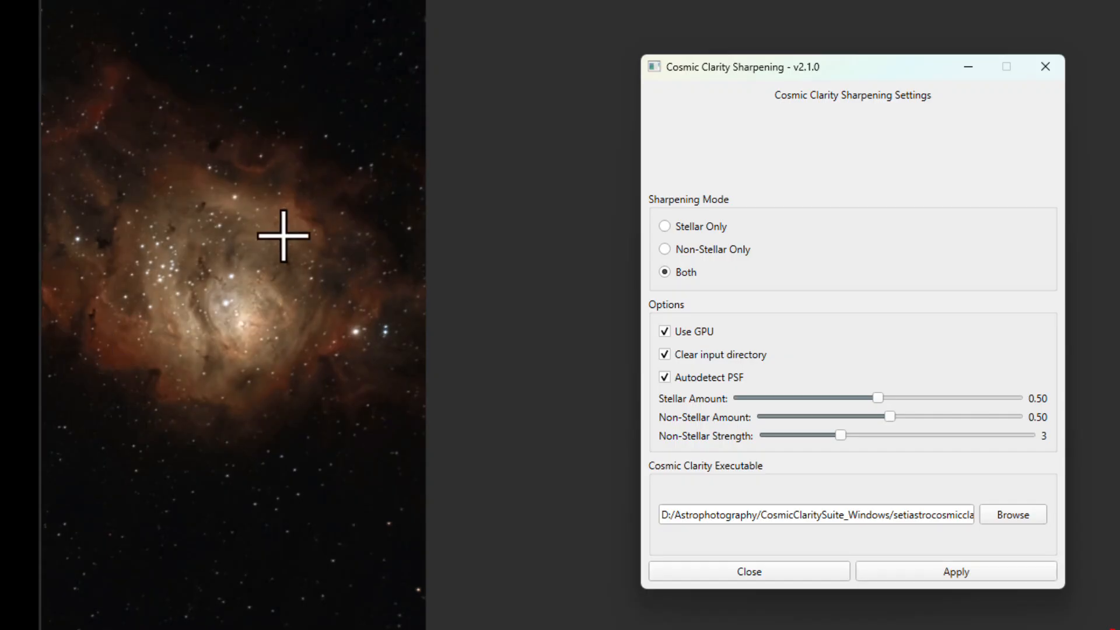
{"action": "left_click", "coordinate": [757, 569]}
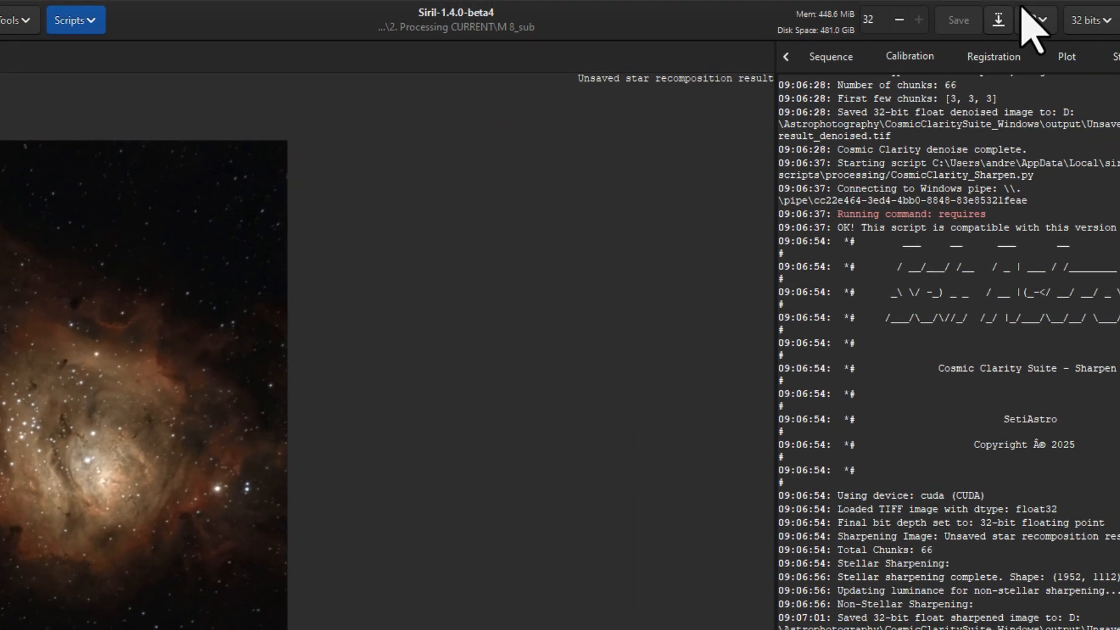
Save the finished image as m8.fit in the 4. Final Images folder, replacing the existing file, in 32-bit floating point format
{"action": "left_click", "coordinate": [999, 19]}
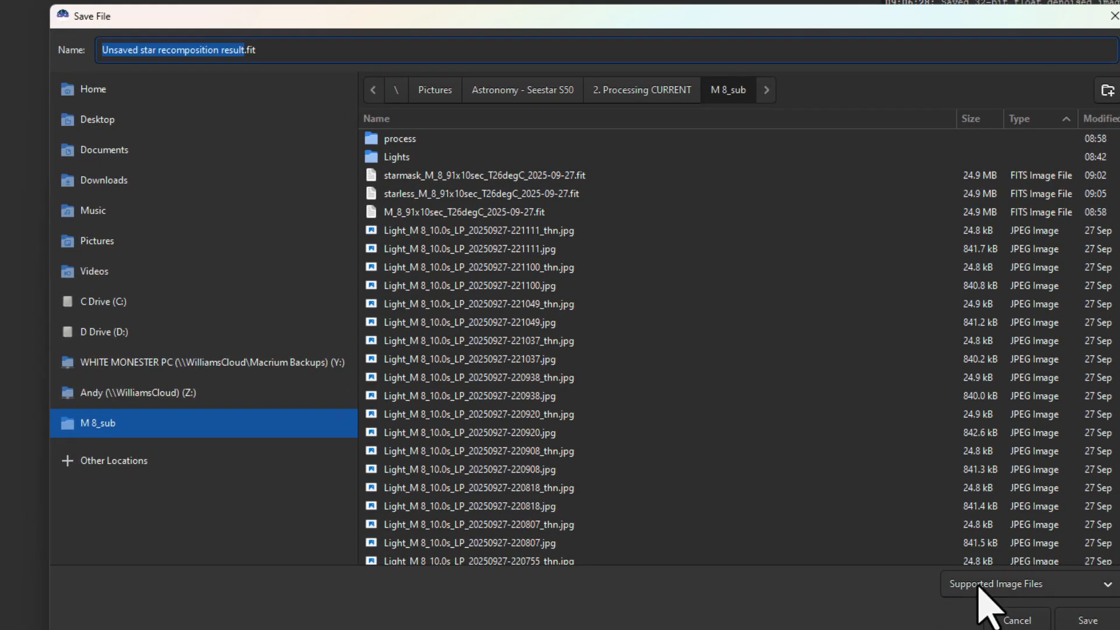
{"action": "left_click", "coordinate": [472, 90]}
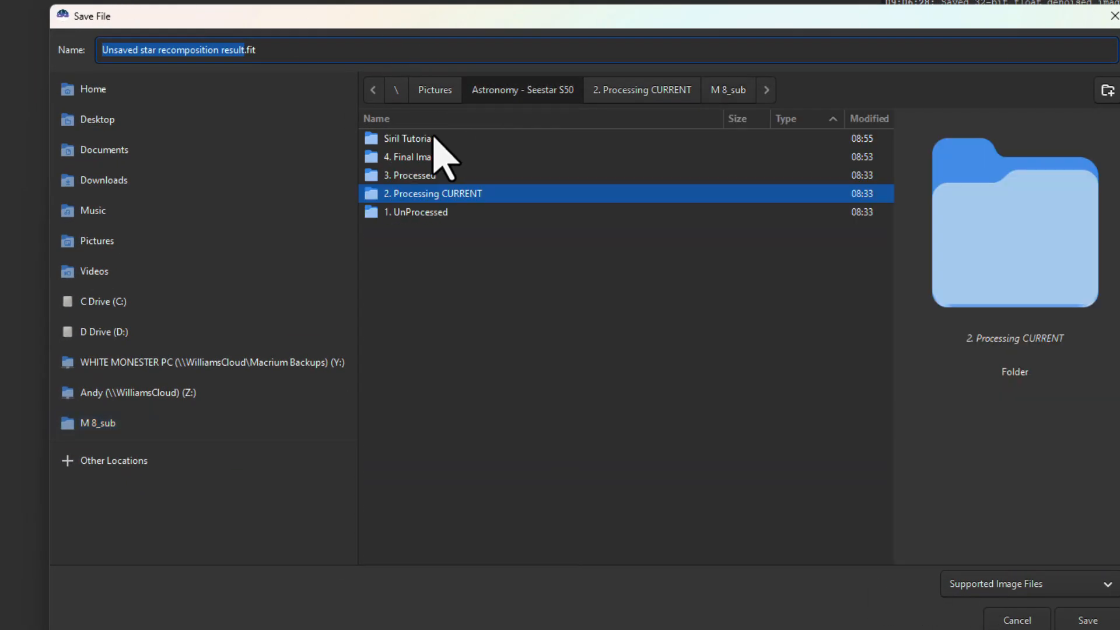
{"action": "double_click", "coordinate": [430, 157]}
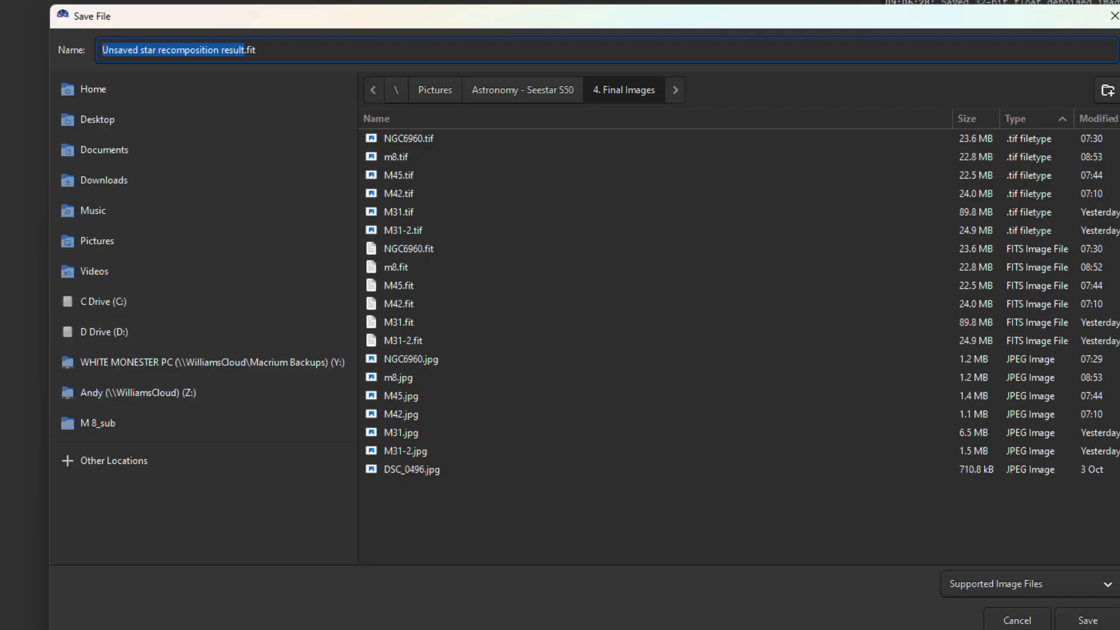
{"action": "type", "text": "m8"}
{"action": "key", "text": "Return"}
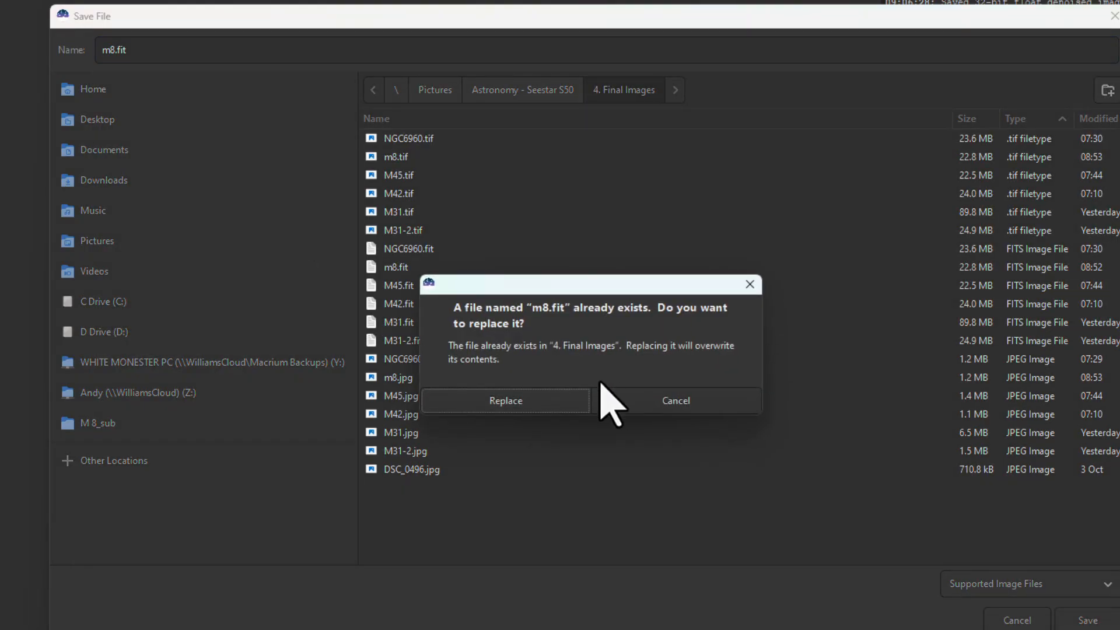
{"action": "left_click", "coordinate": [540, 400]}
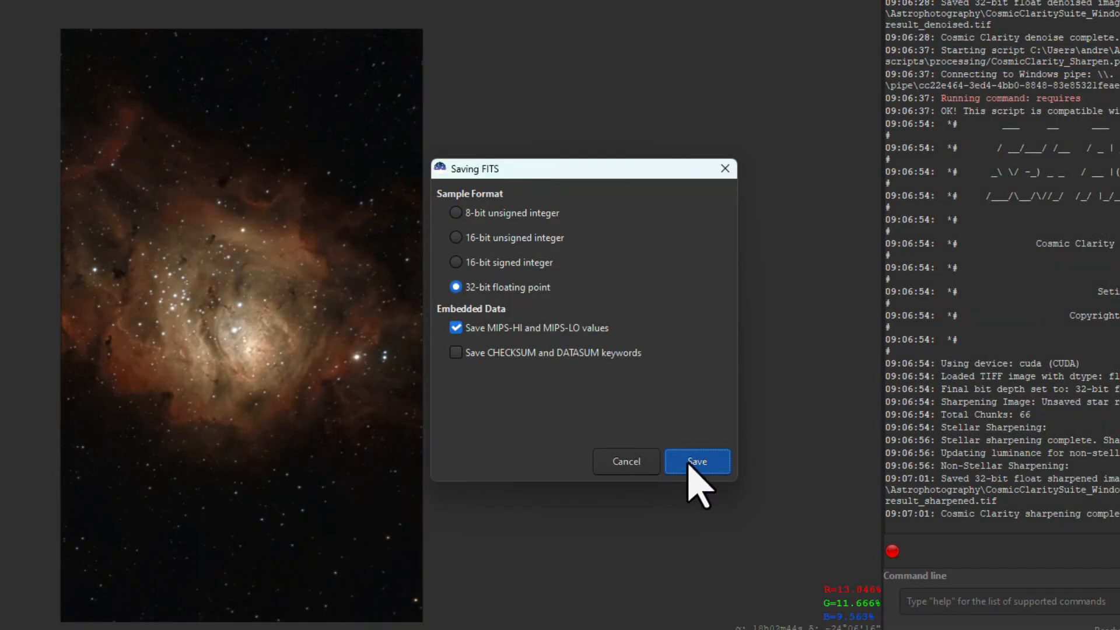
{"action": "left_click", "coordinate": [694, 461]}
Save the image as m8.jpg in the 4. Final Images folder, replacing the existing file, with JPEG quality 100
{"action": "key", "text": "ctrl+shift+s"}
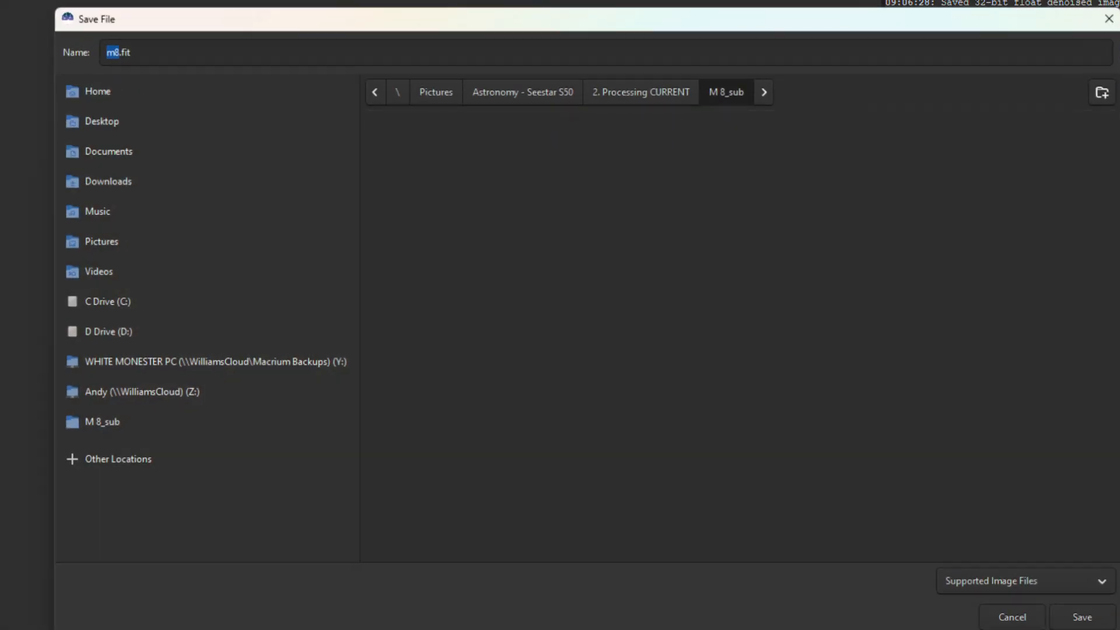
{"action": "left_click", "coordinate": [1013, 583]}
{"action": "left_click", "coordinate": [1008, 581]}
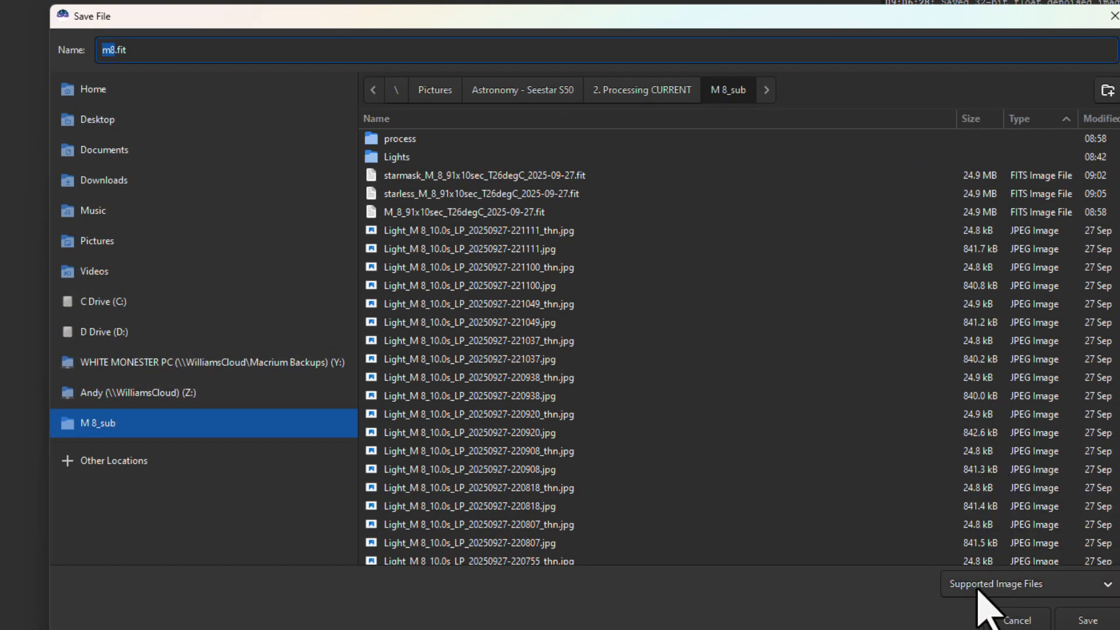
{"action": "left_click", "coordinate": [977, 584]}
{"action": "left_click", "coordinate": [971, 473]}
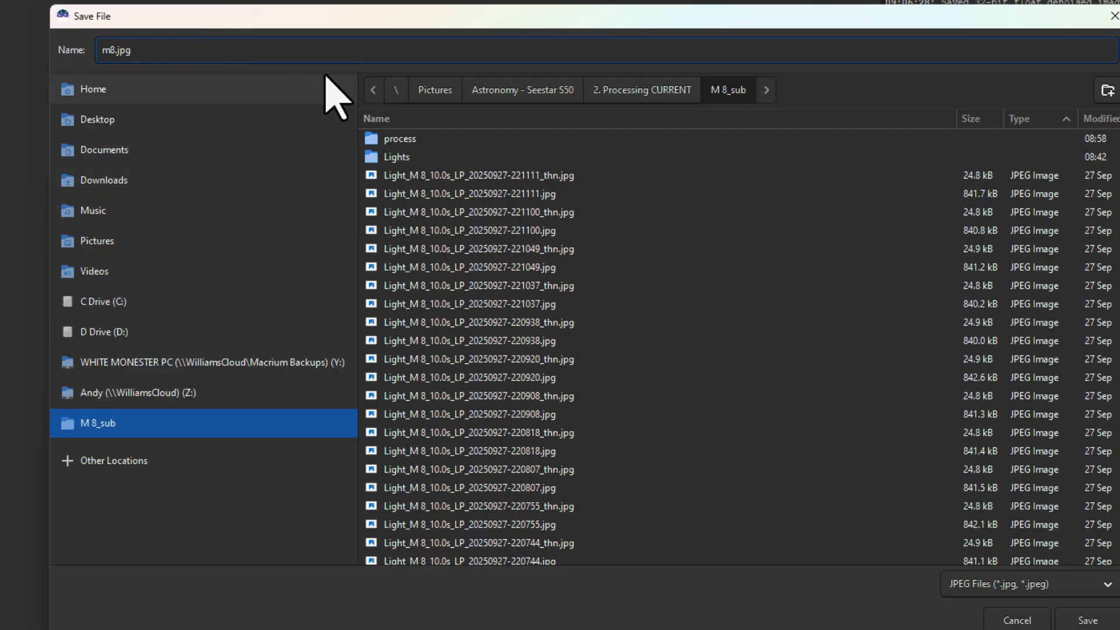
{"action": "left_click", "coordinate": [493, 91]}
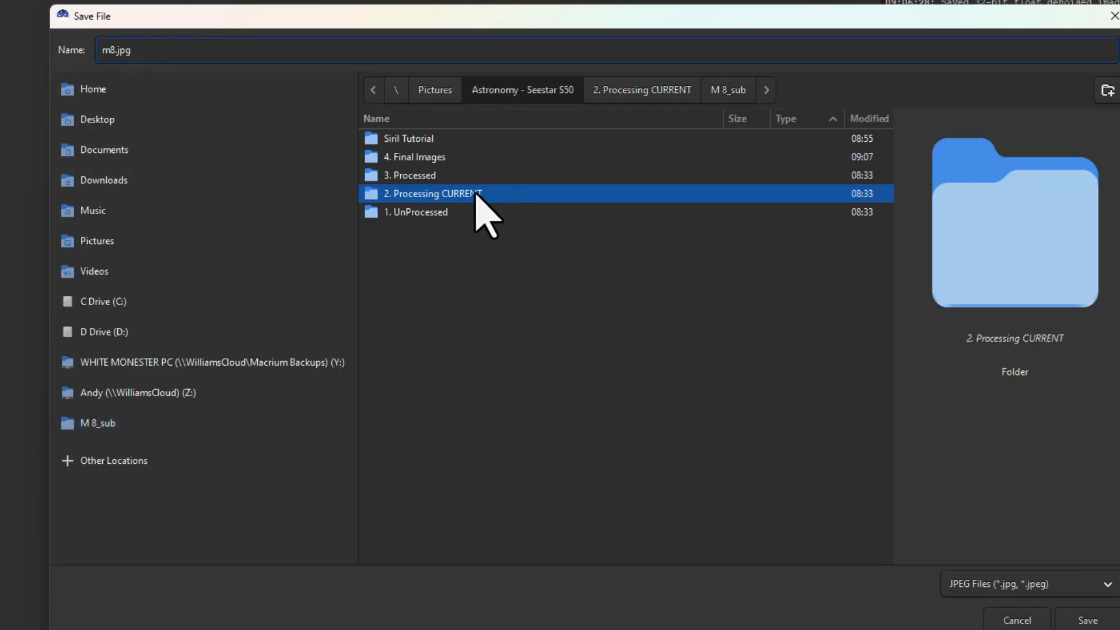
{"action": "double_click", "coordinate": [409, 158]}
{"action": "left_click", "coordinate": [1084, 622]}
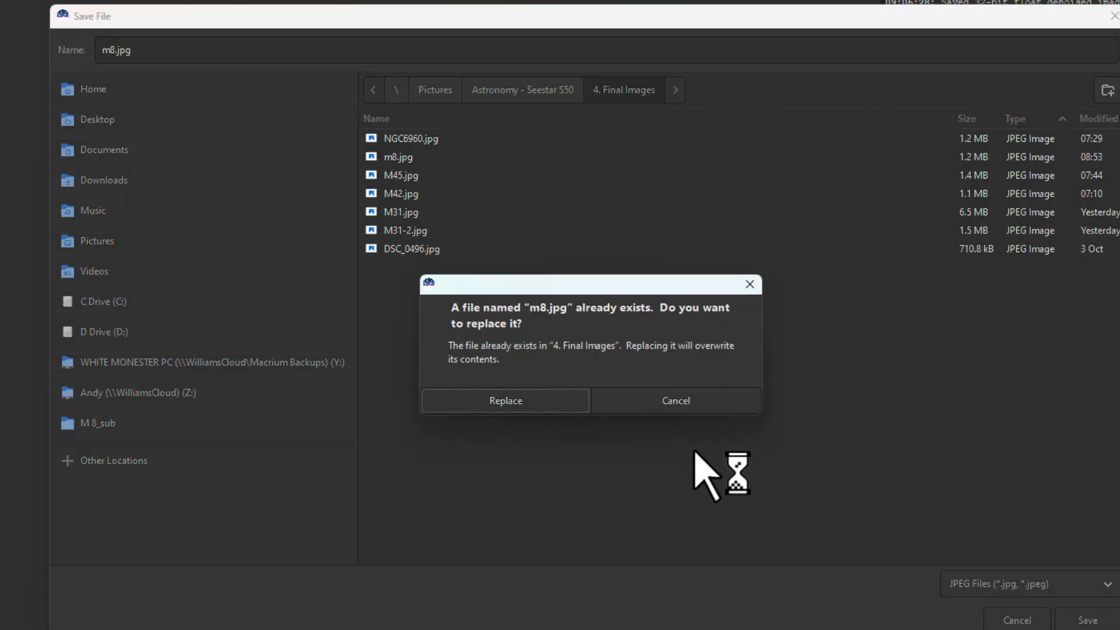
{"action": "left_click", "coordinate": [507, 402]}
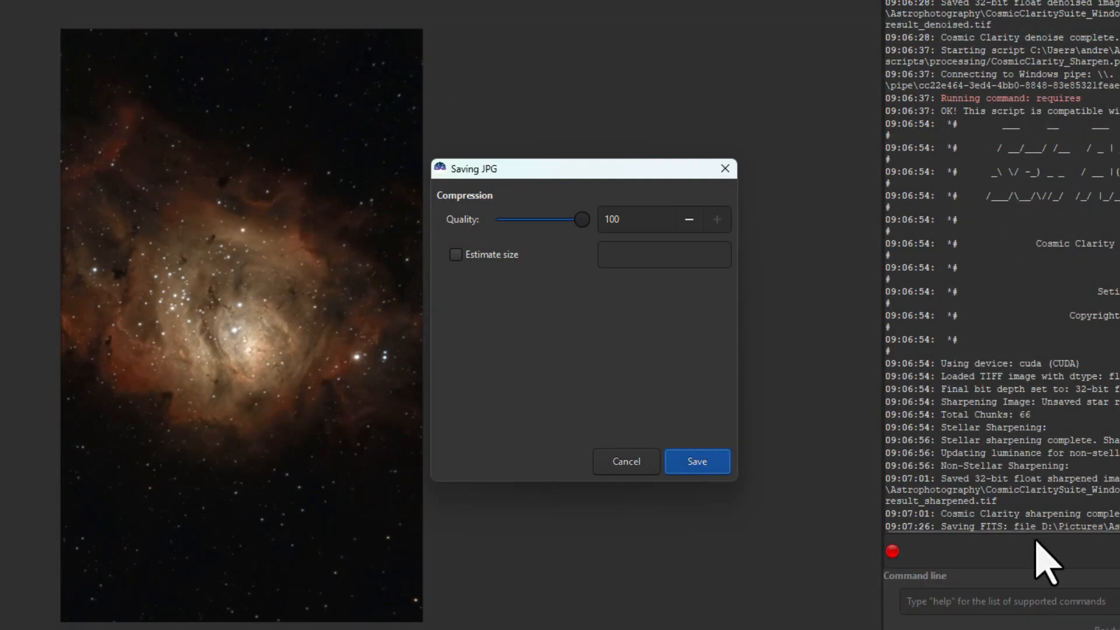
{"action": "left_click", "coordinate": [693, 460]}
Save the image as m8.tif in the 4. Final Images folder, replacing the existing file, as 32-bit floating point ASTRO-TIFF without compression
{"action": "key", "text": "ctrl+shift+s"}
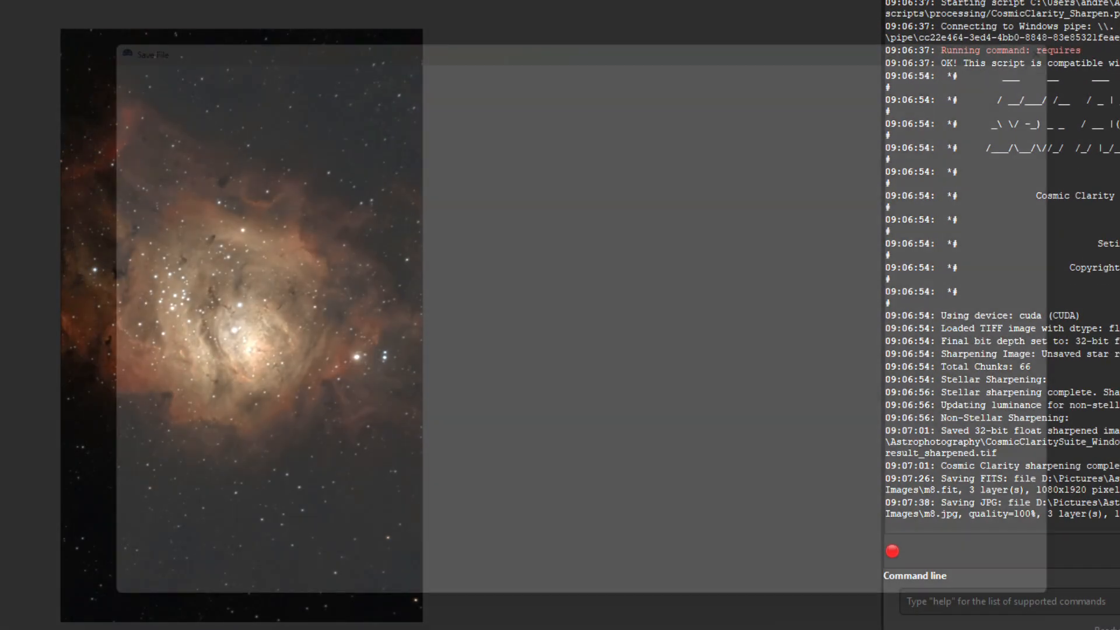
{"action": "left_click", "coordinate": [1076, 603]}
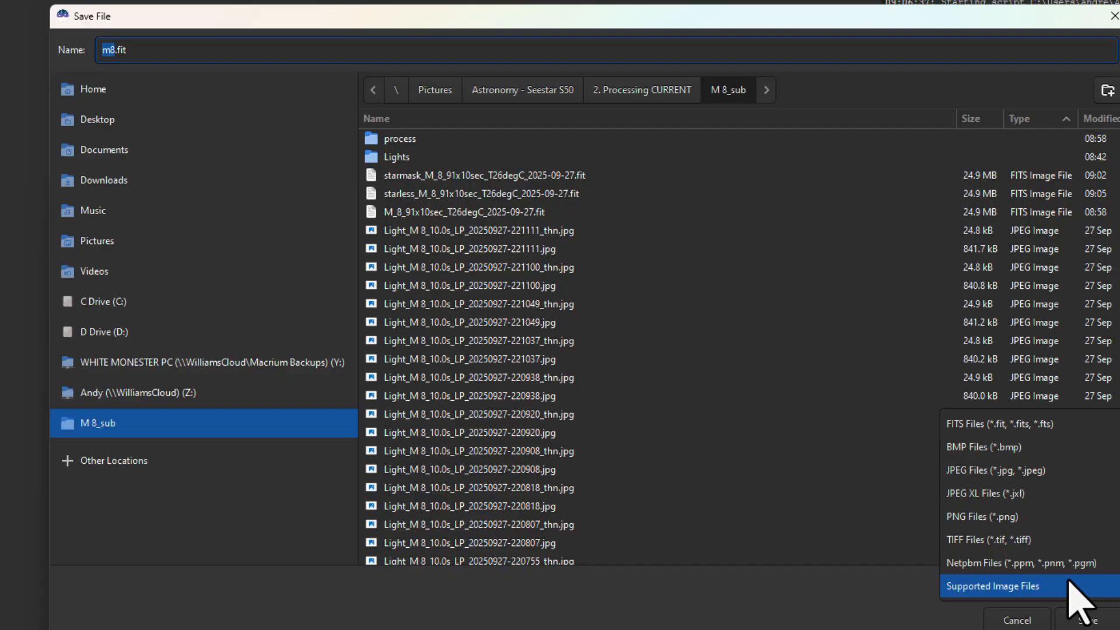
{"action": "left_click", "coordinate": [1001, 540]}
{"action": "left_click", "coordinate": [519, 90]}
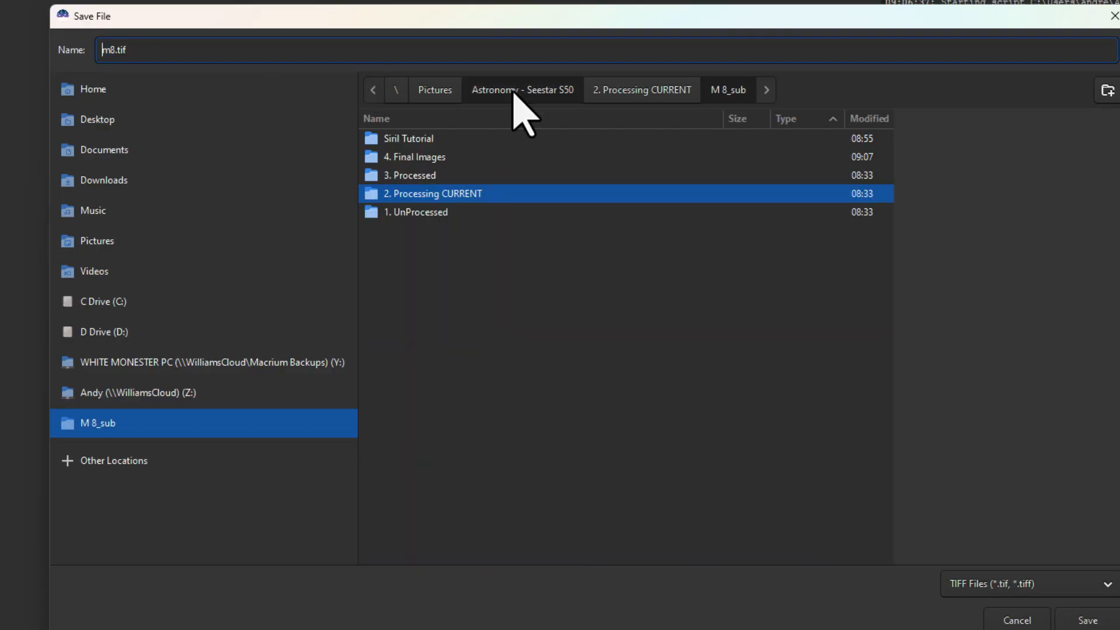
{"action": "left_click", "coordinate": [427, 141]}
{"action": "double_click", "coordinate": [425, 153]}
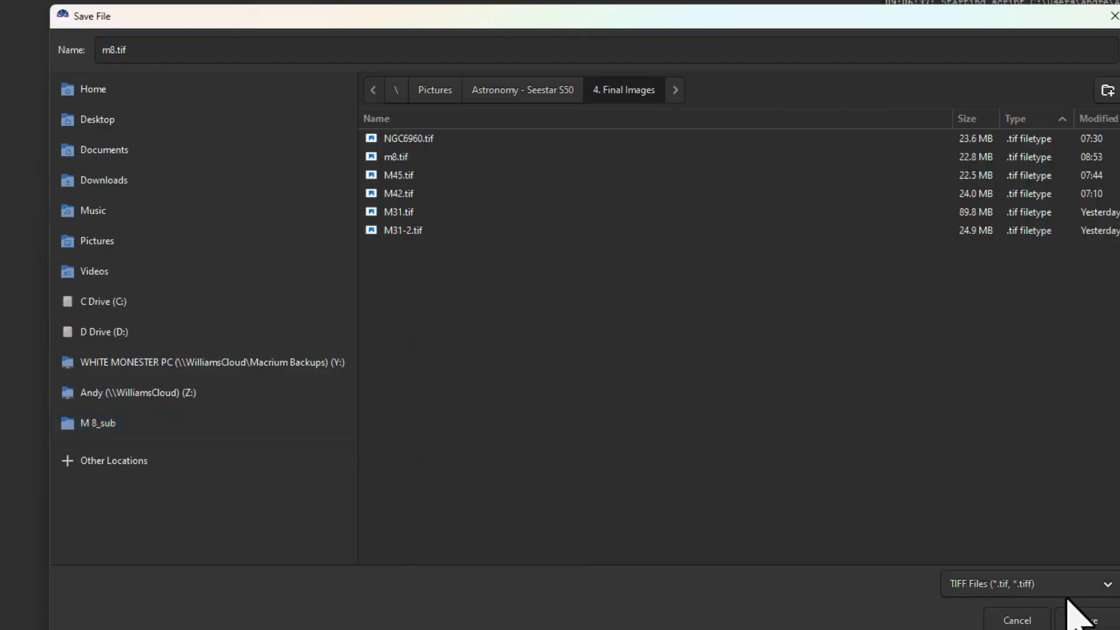
{"action": "left_click", "coordinate": [1080, 619]}
{"action": "left_click", "coordinate": [548, 401]}
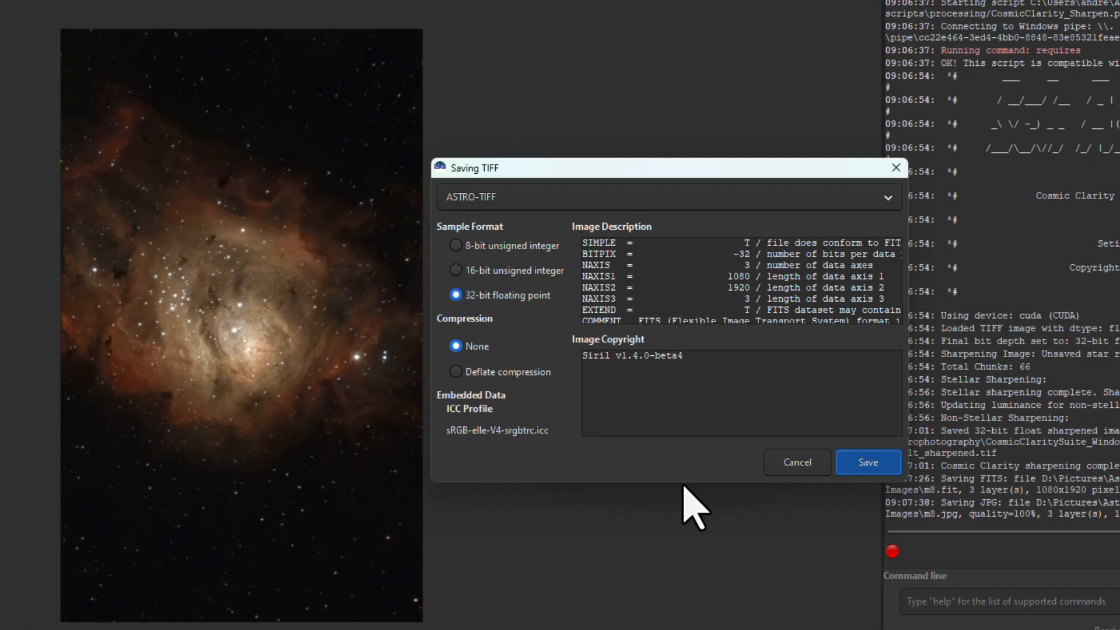
{"action": "left_click", "coordinate": [868, 464]}
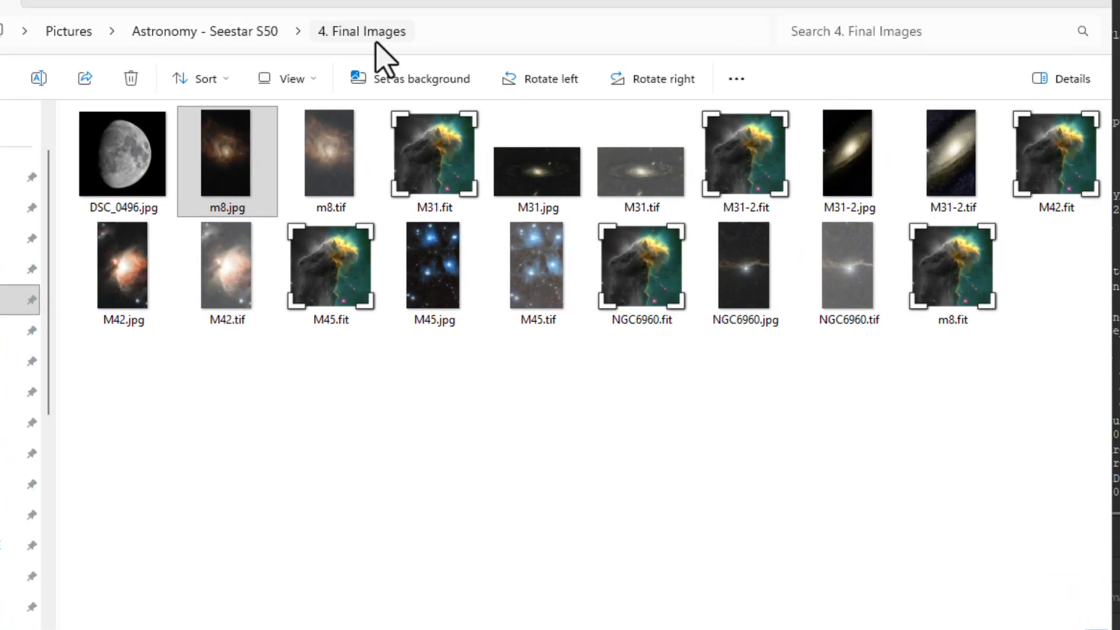
Check the saved m8.tif, m8.jpg and m8.fit files in the 4. Final Images folder in File Explorer
{"action": "left_click", "coordinate": [279, 455]}
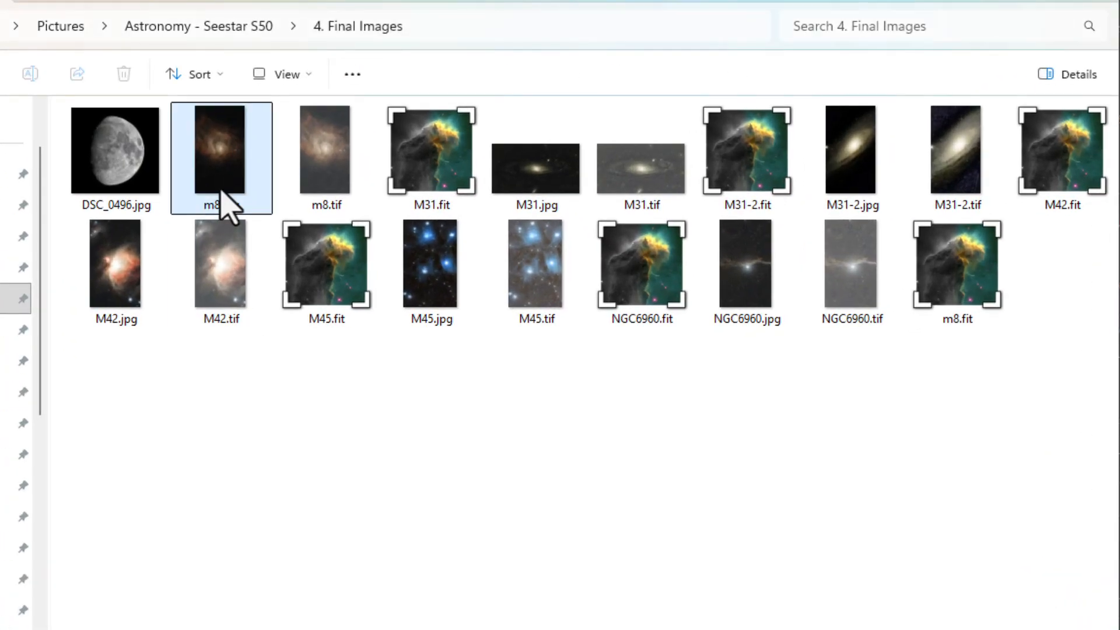
{"action": "left_click", "coordinate": [318, 172]}
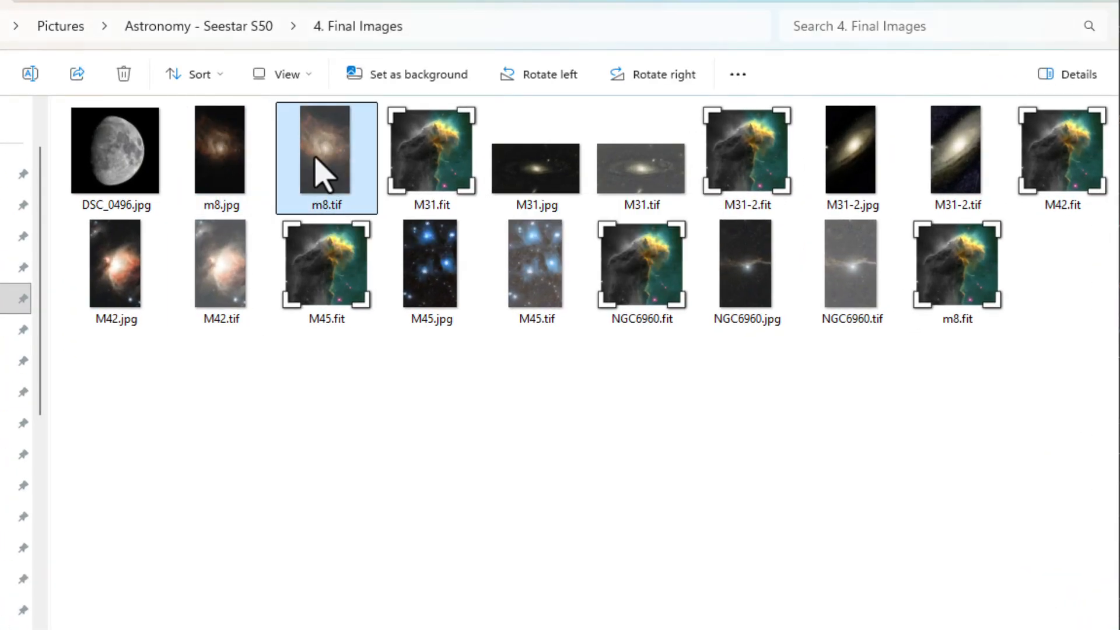
{"action": "left_click", "coordinate": [228, 148]}
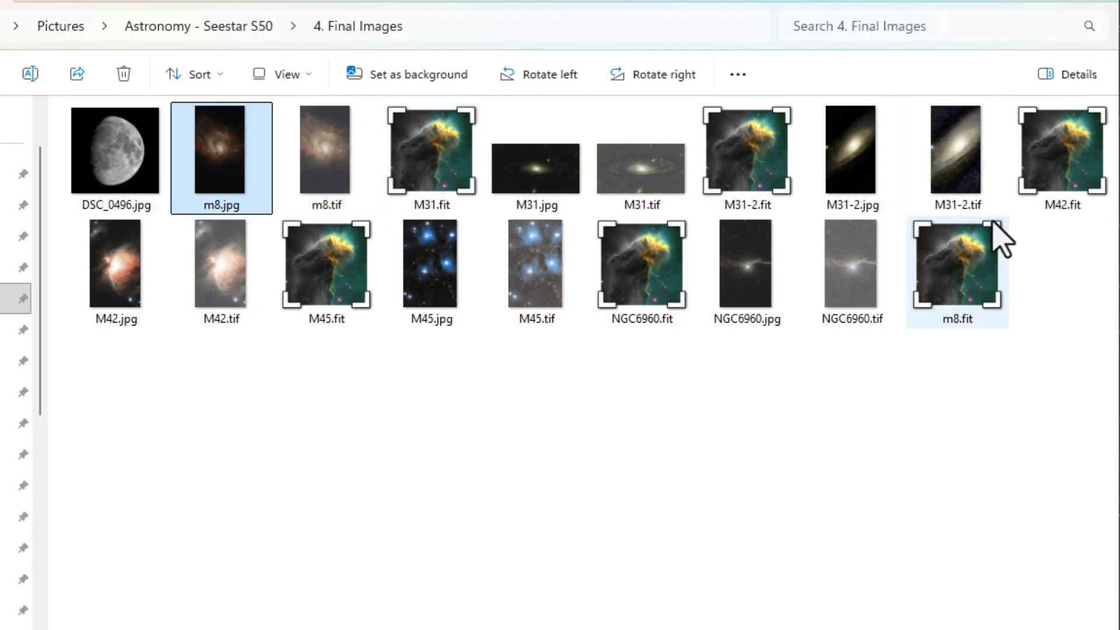
{"action": "left_click", "coordinate": [975, 270]}
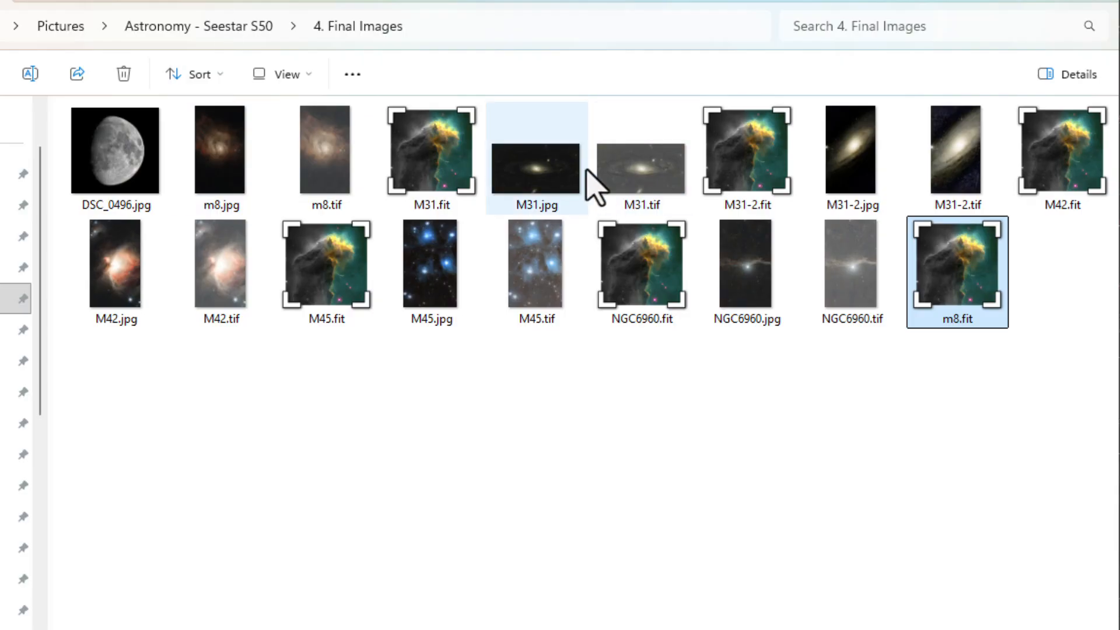
Open m8.jpg in Paint and examine the finished nebula image, zoomed out to show the whole frame
{"action": "double_click", "coordinate": [200, 163]}
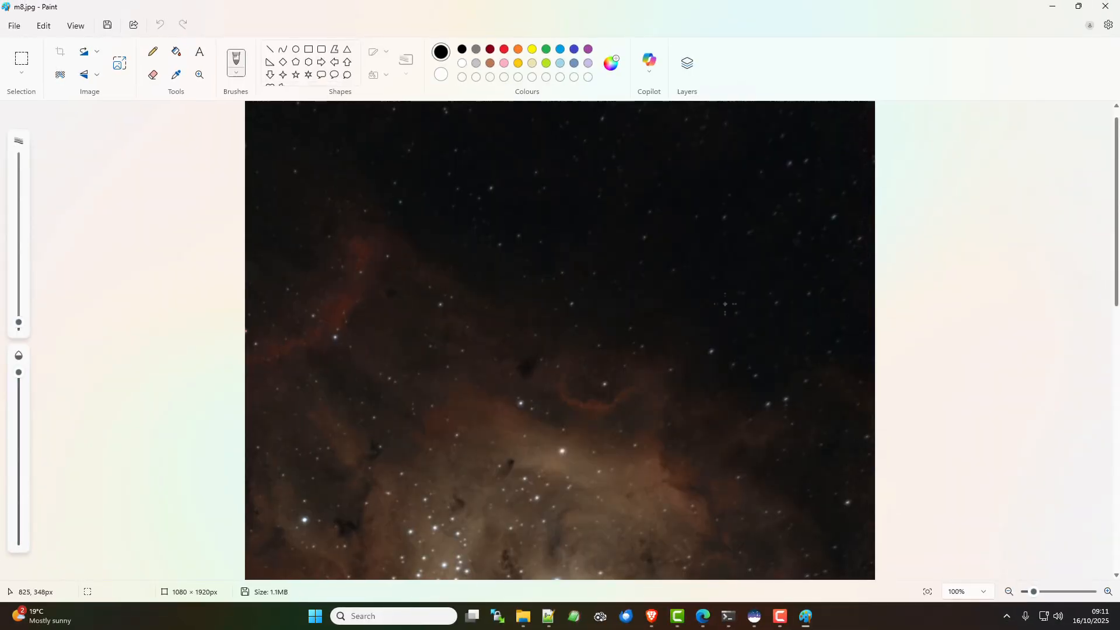
{"action": "scroll", "coordinate": [725, 304], "scroll_direction": "down", "scroll_amount": 5}
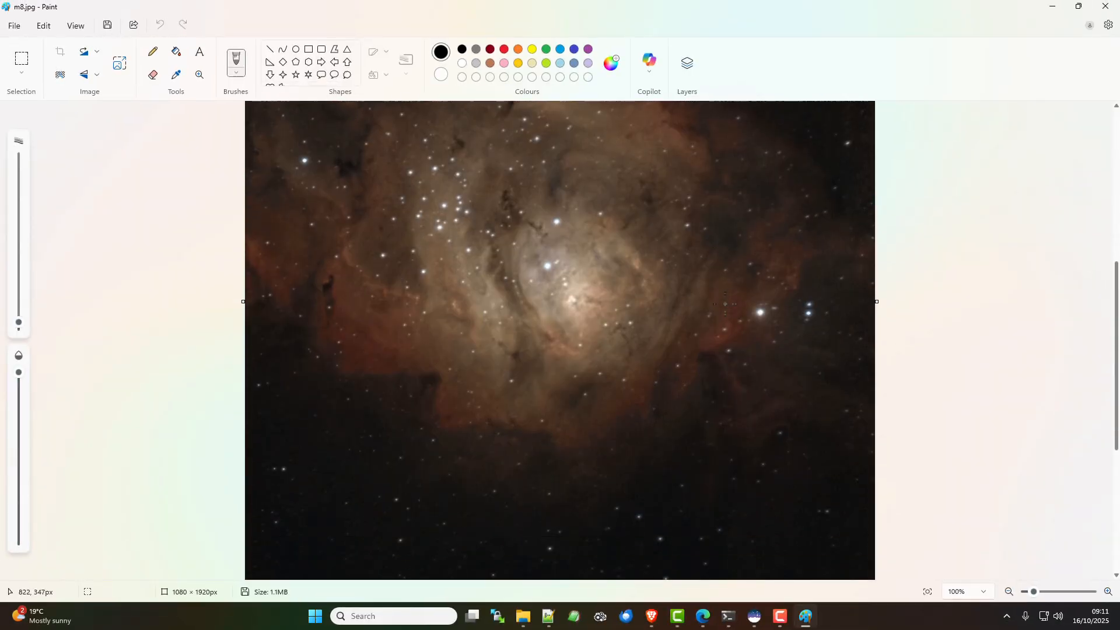
{"action": "scroll", "coordinate": [725, 304], "scroll_direction": "down", "scroll_amount": 6}
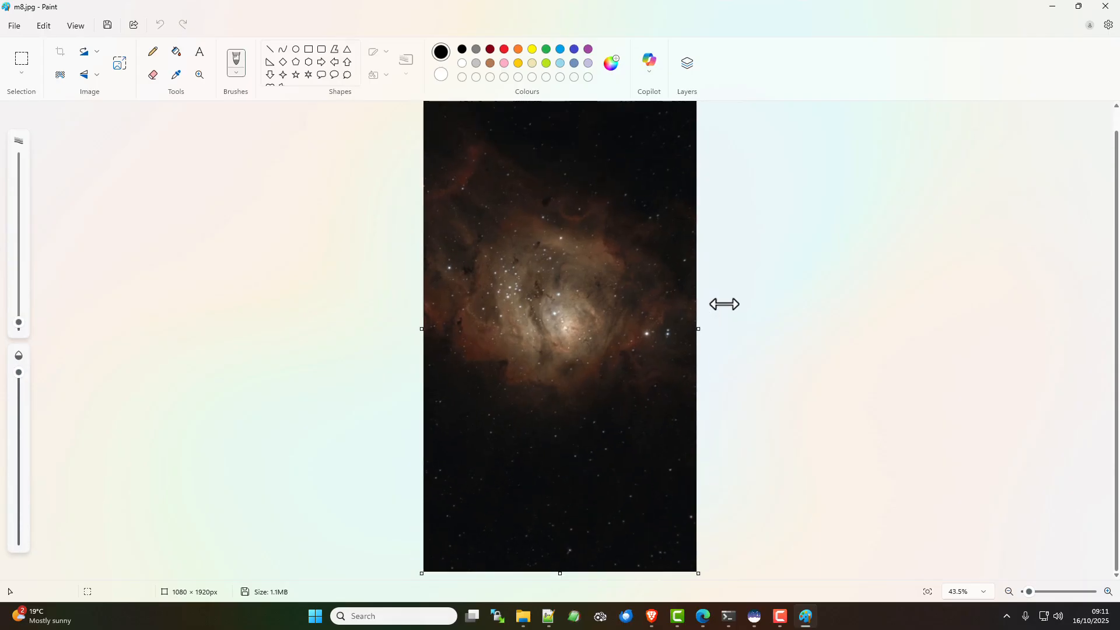
{"action": "scroll", "coordinate": [725, 304], "scroll_direction": "up", "scroll_amount": 1}
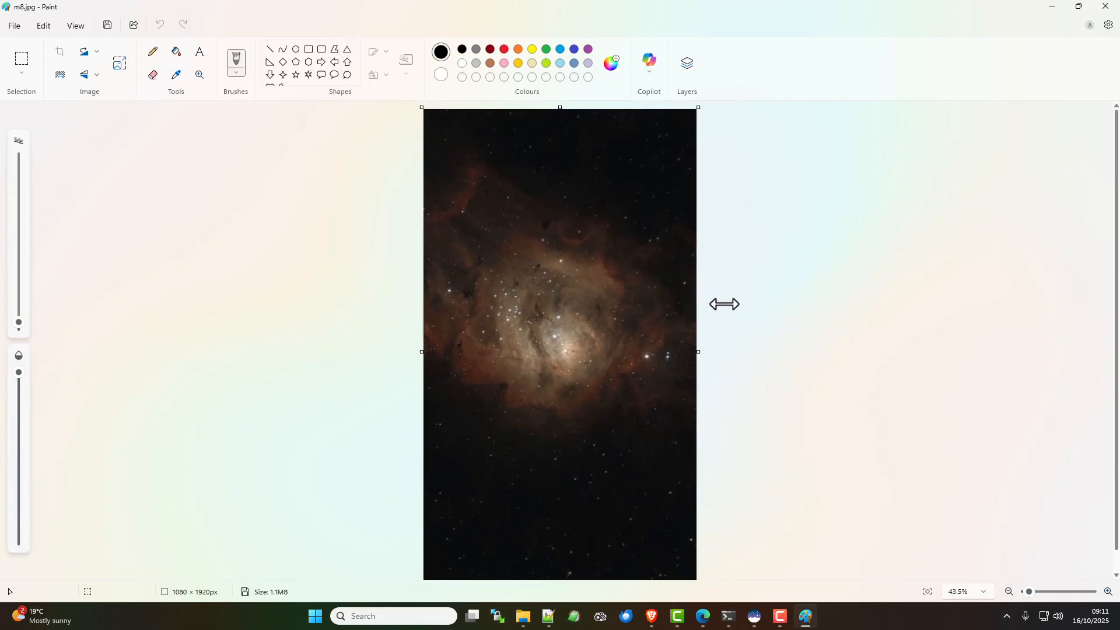